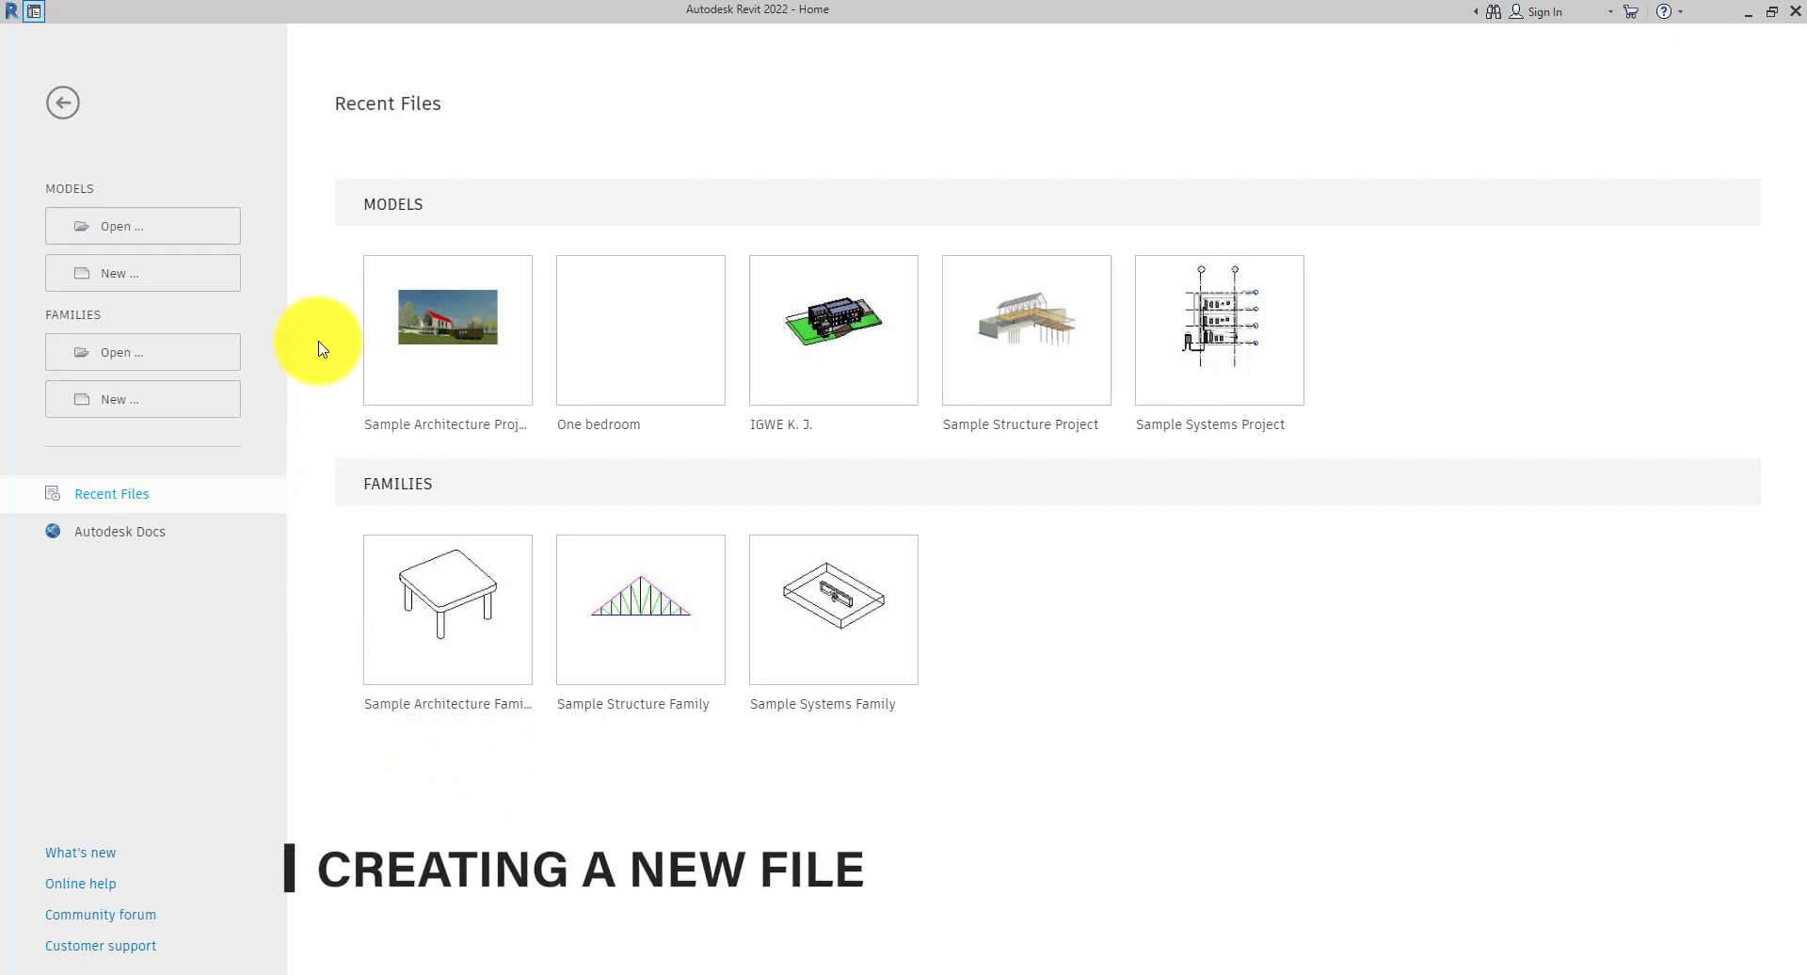
Create new project Project4 from the Metric-Architectural Template, opening on the Level 1 plan.
{"action": "left_click", "coordinate": [182, 279]}
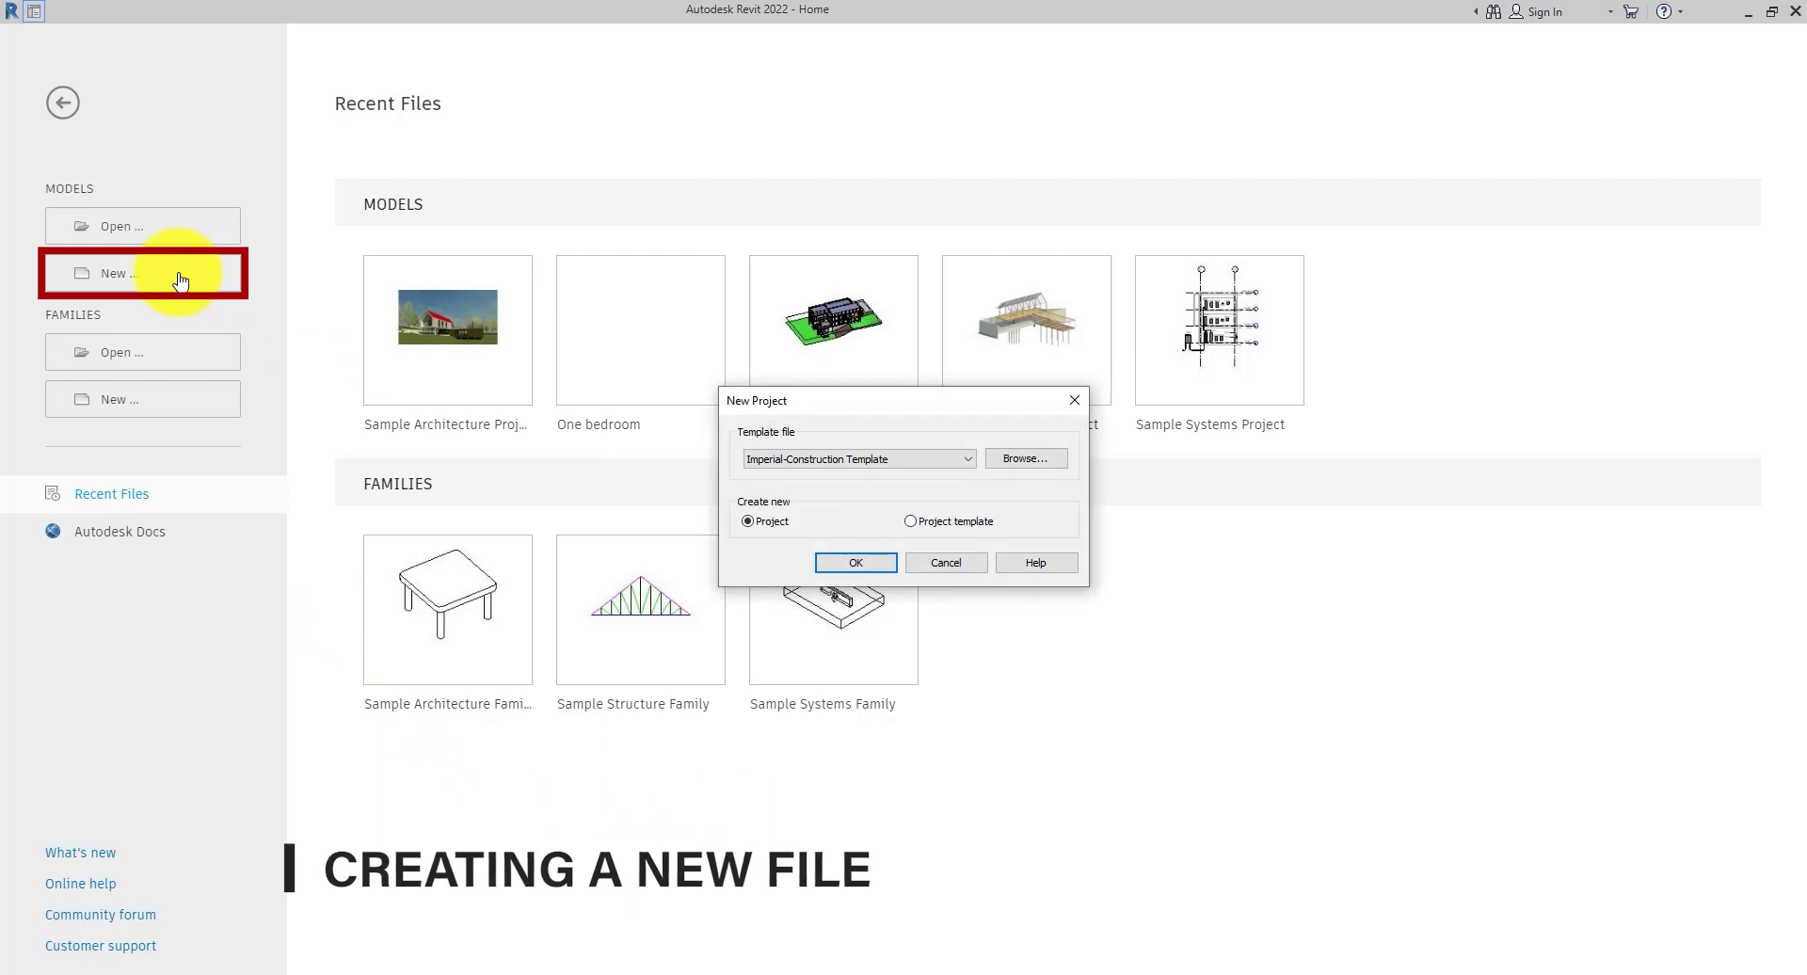
{"action": "left_click", "coordinate": [847, 462]}
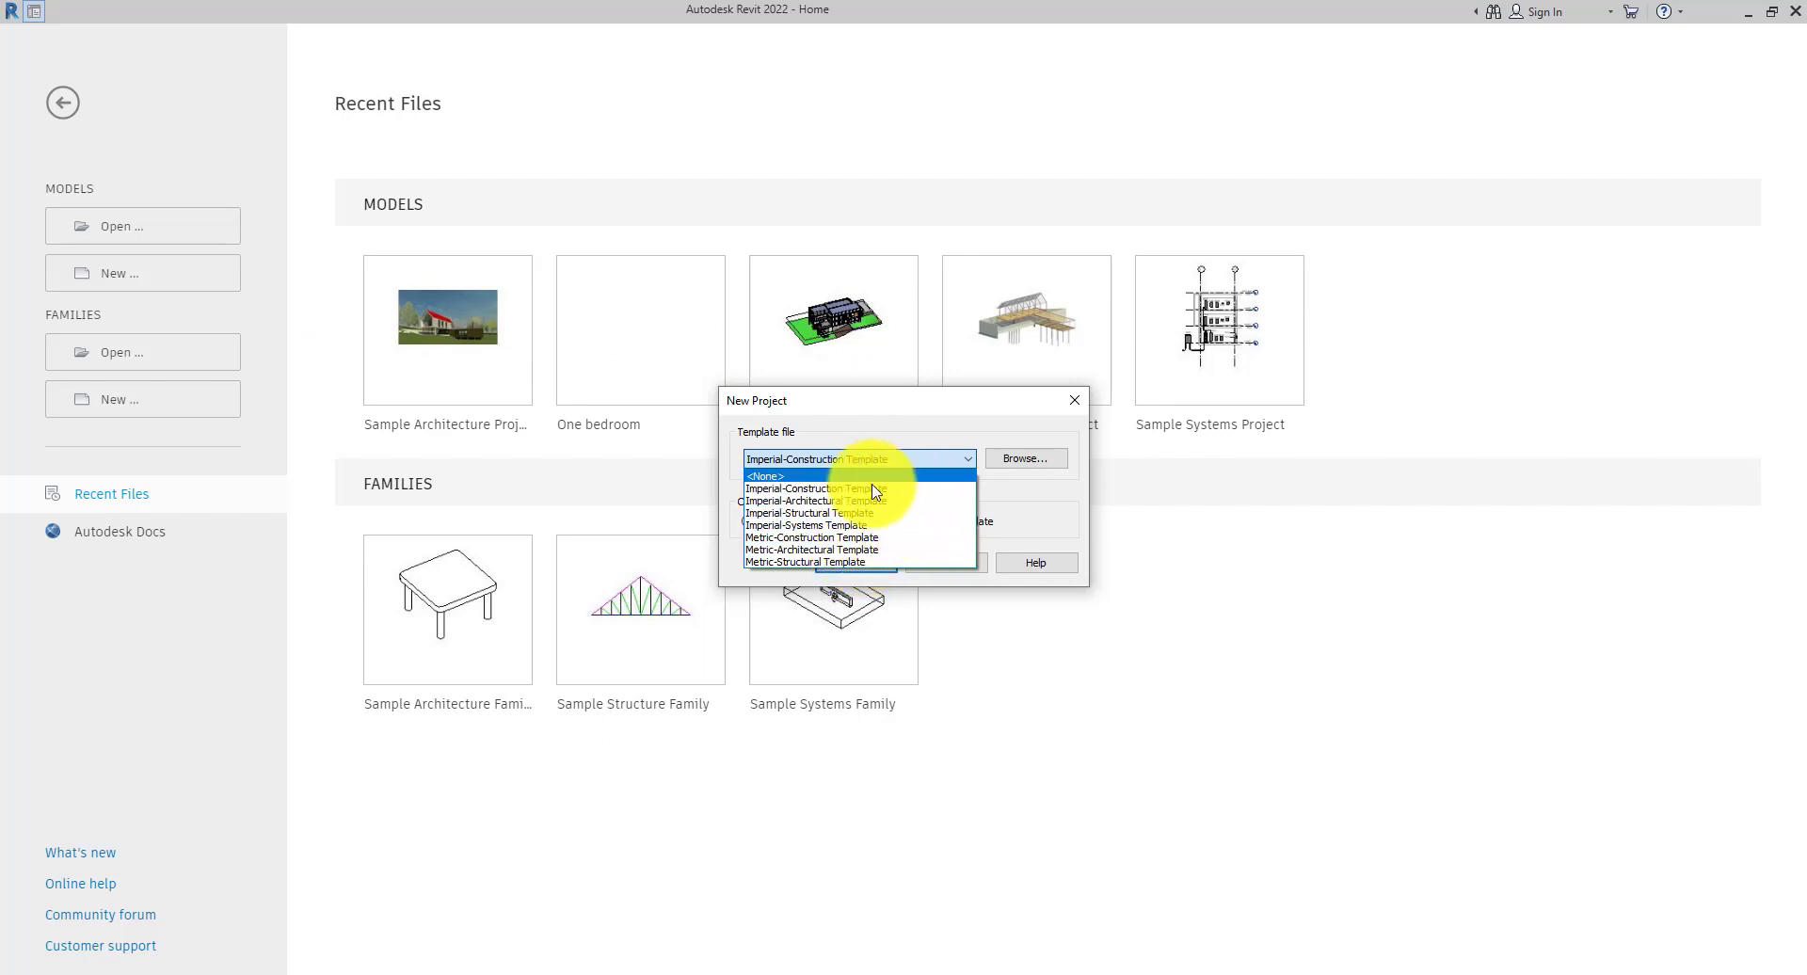
{"action": "left_click", "coordinate": [852, 489]}
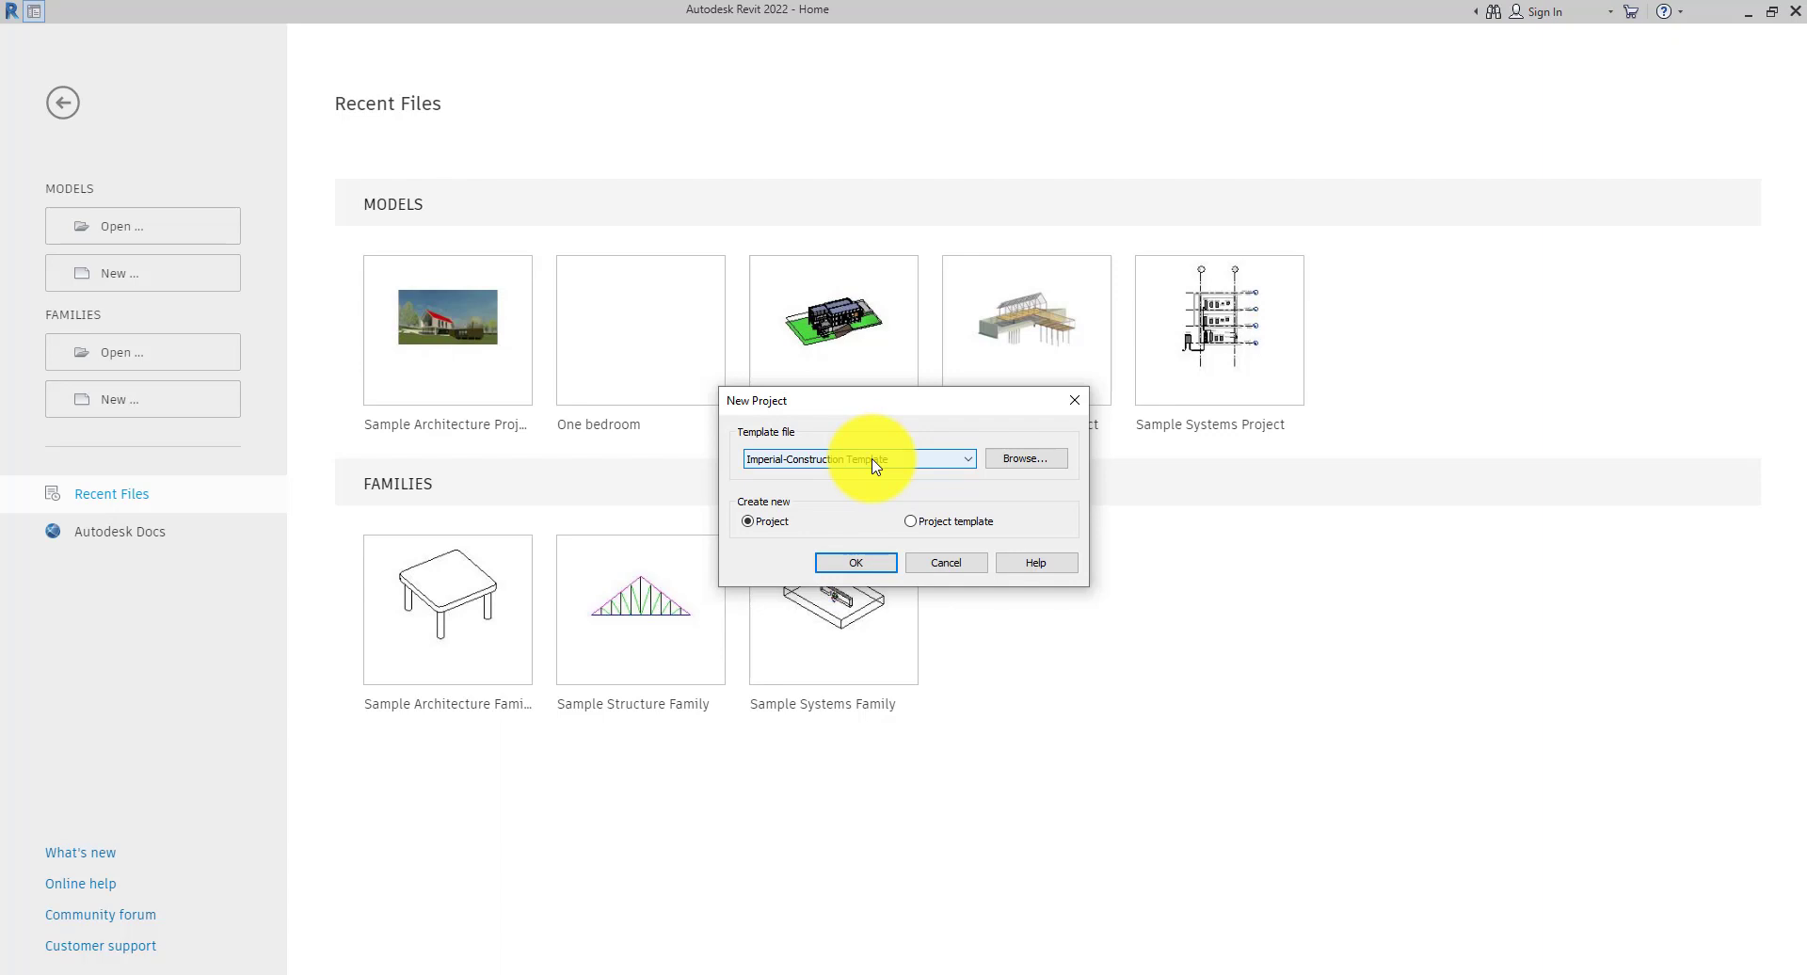
{"action": "left_click", "coordinate": [875, 461]}
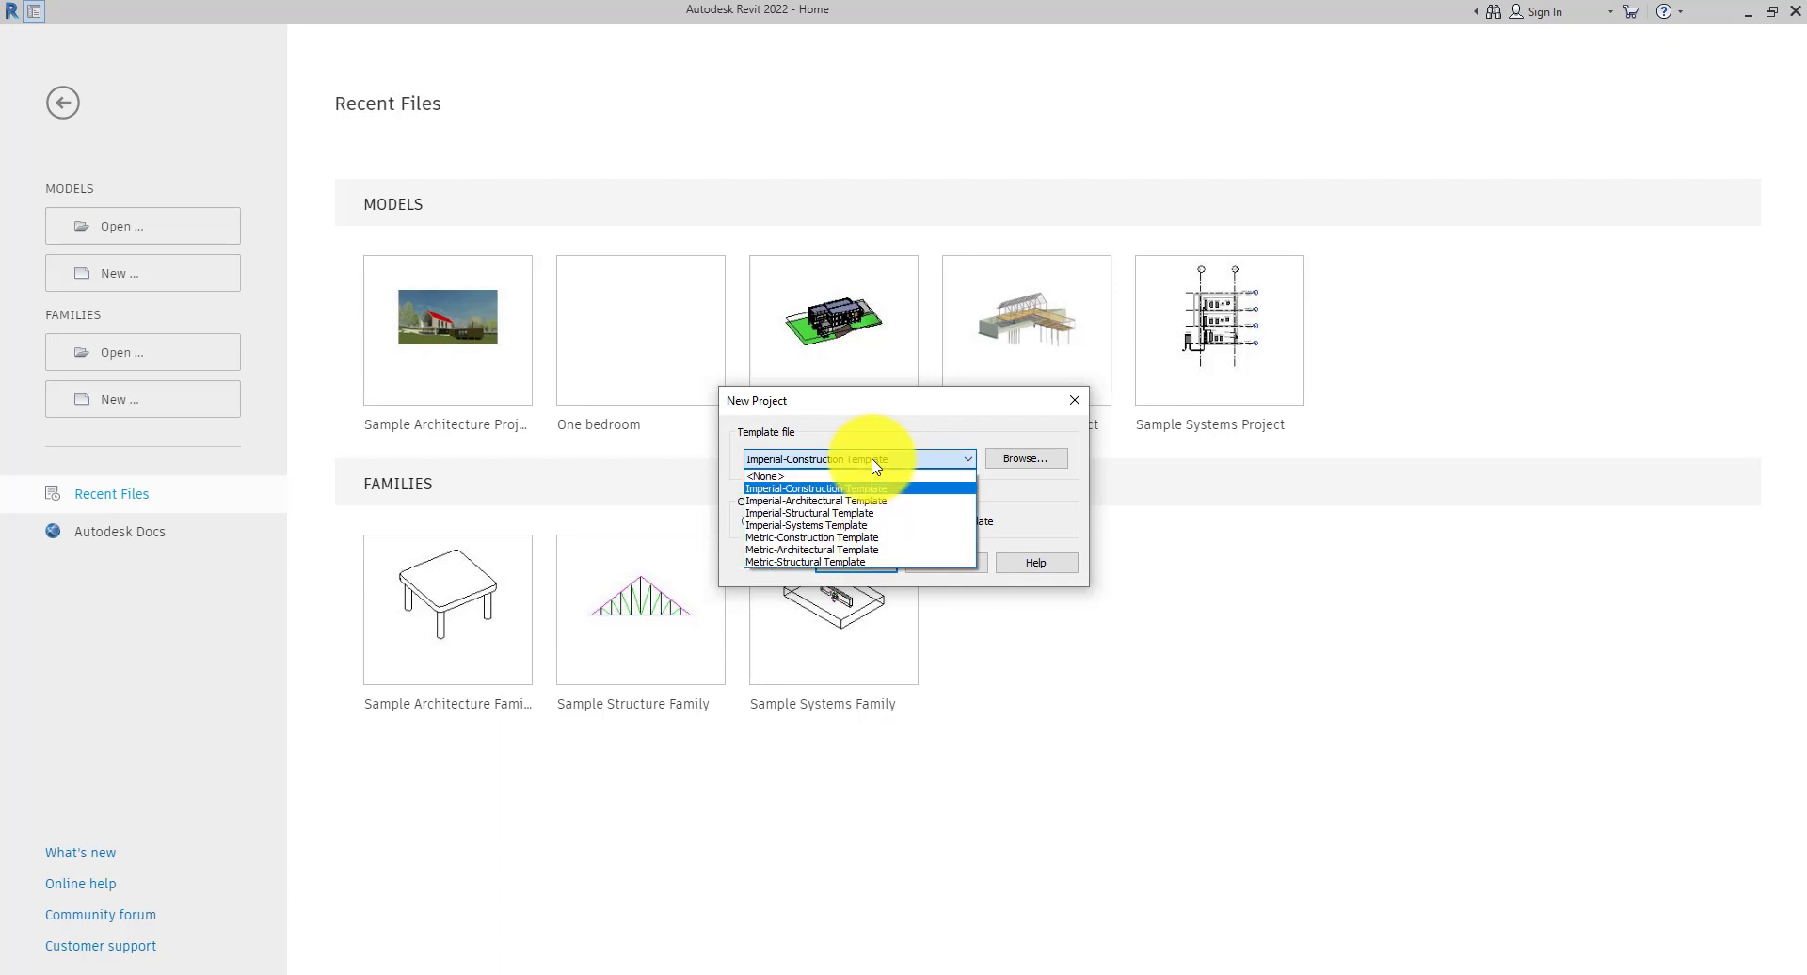
{"action": "left_click", "coordinate": [834, 550]}
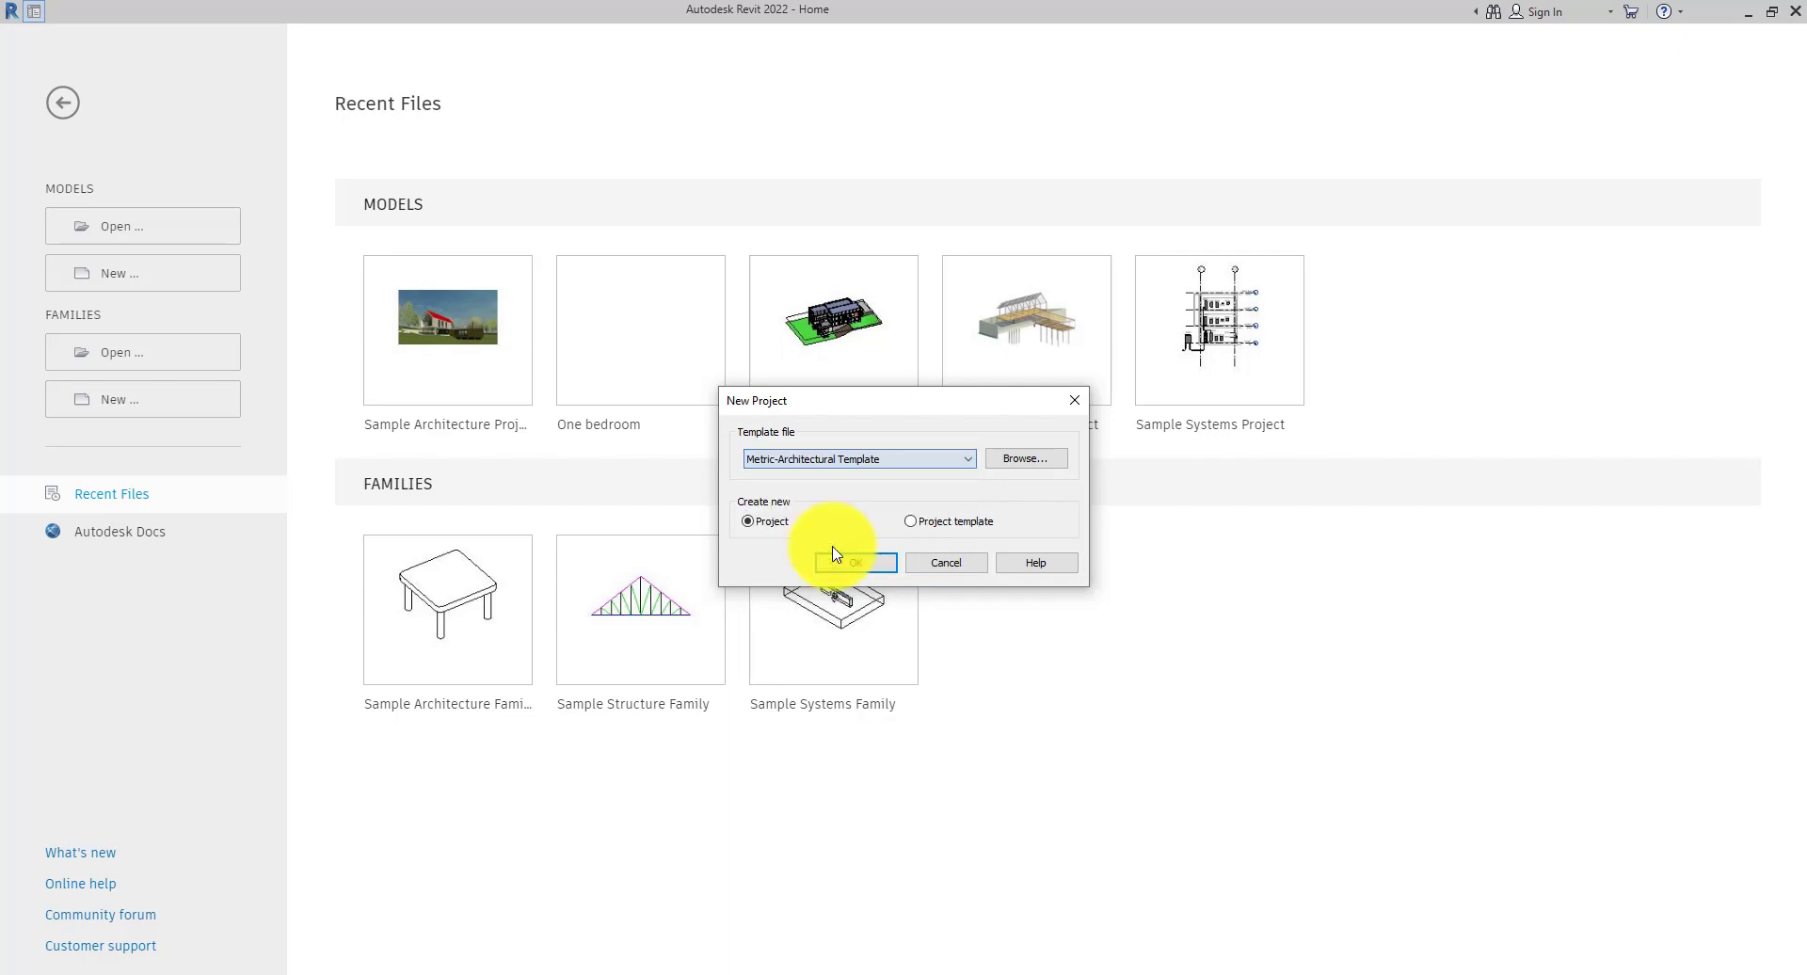
{"action": "left_click", "coordinate": [1006, 468]}
{"action": "scroll", "coordinate": [809, 451], "scroll_direction": "down", "scroll_amount": 3}
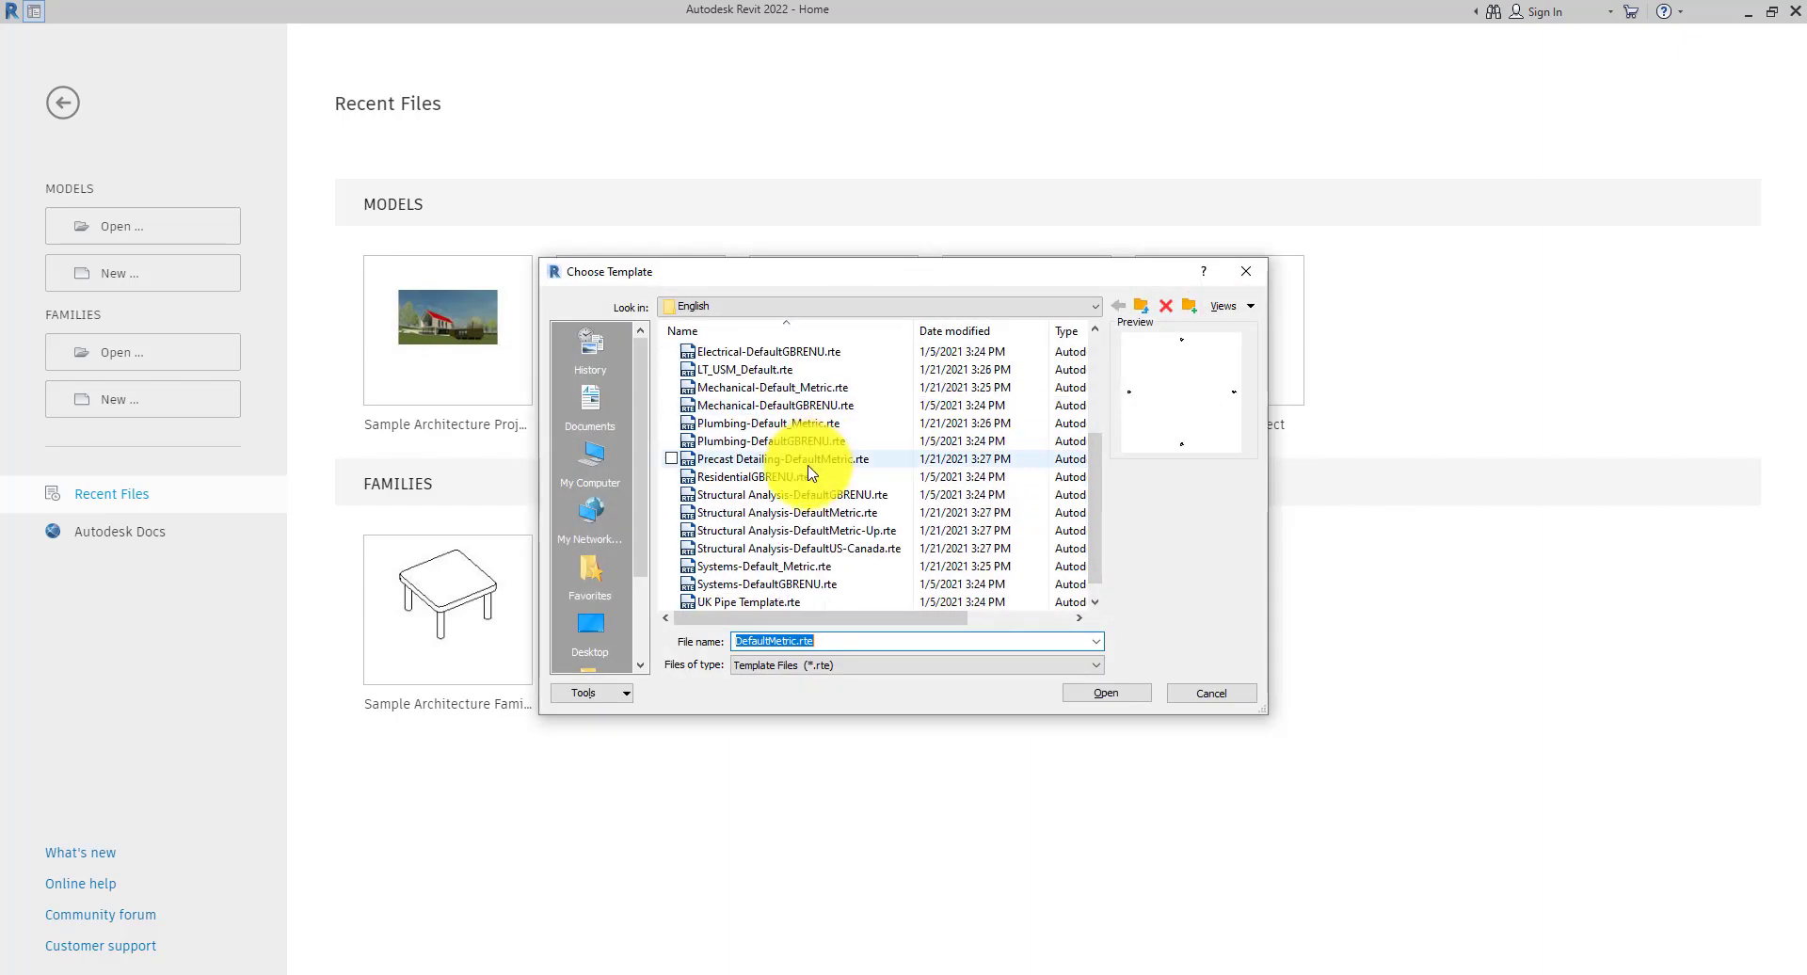
{"action": "scroll", "coordinate": [753, 424], "scroll_direction": "up", "scroll_amount": 3}
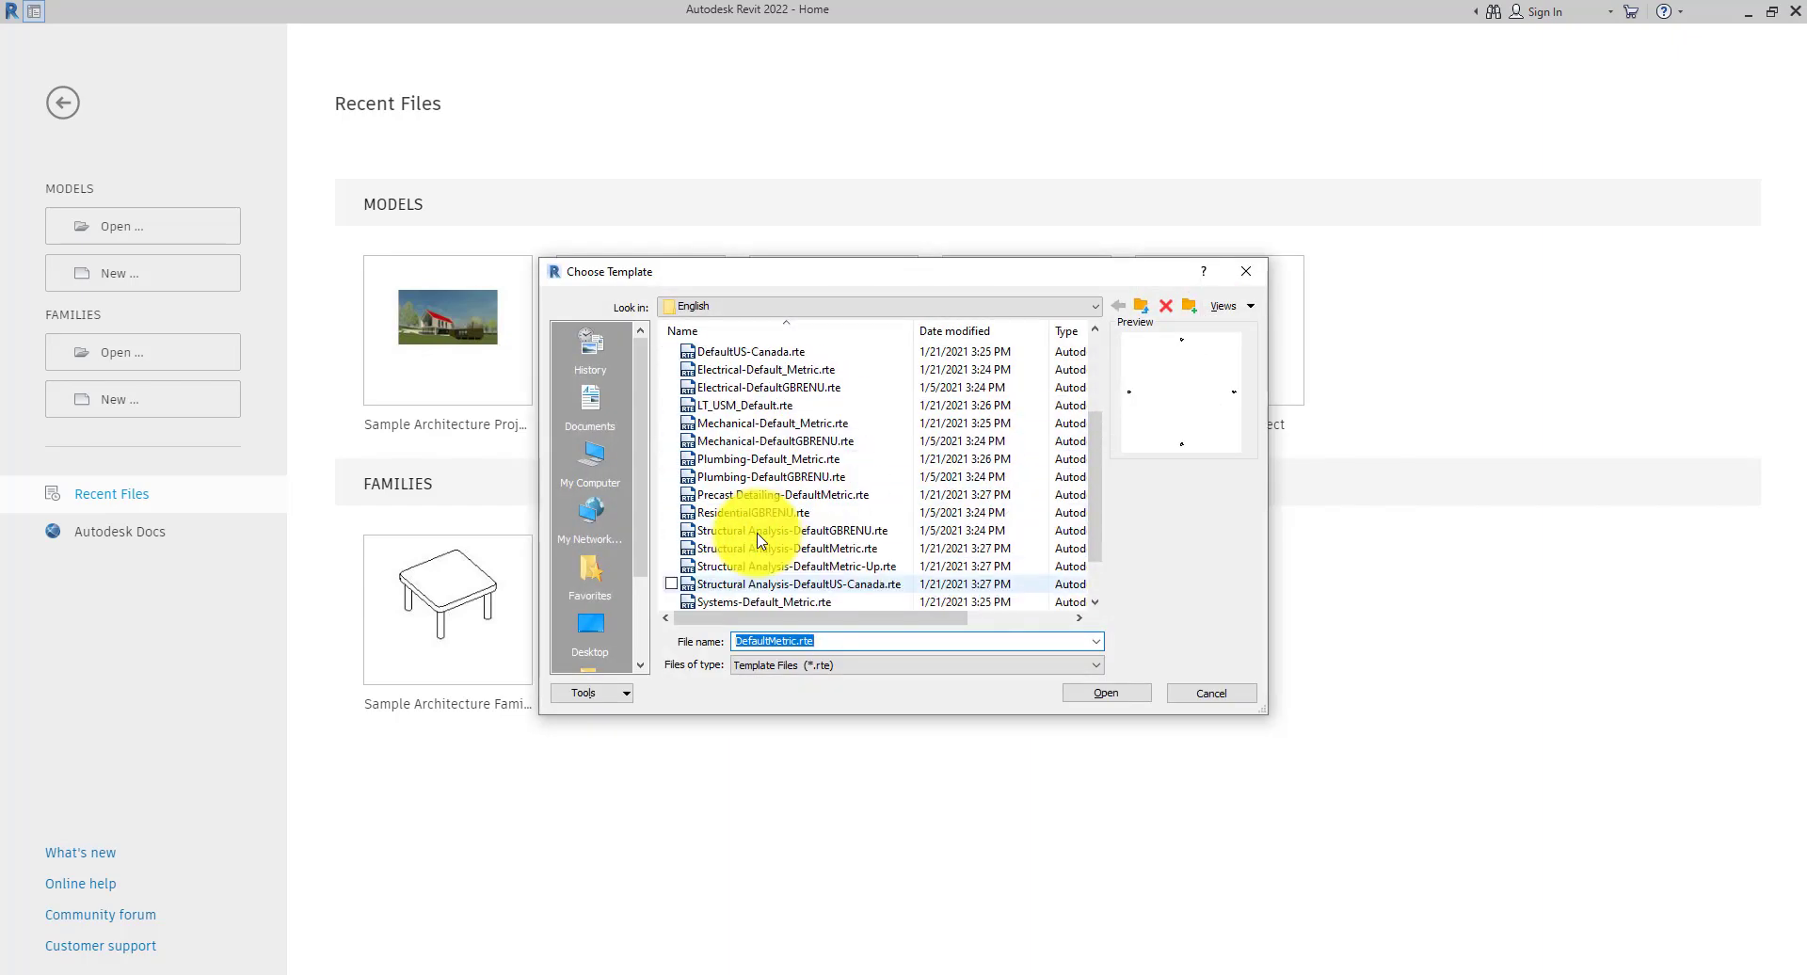
{"action": "left_click", "coordinate": [1243, 272]}
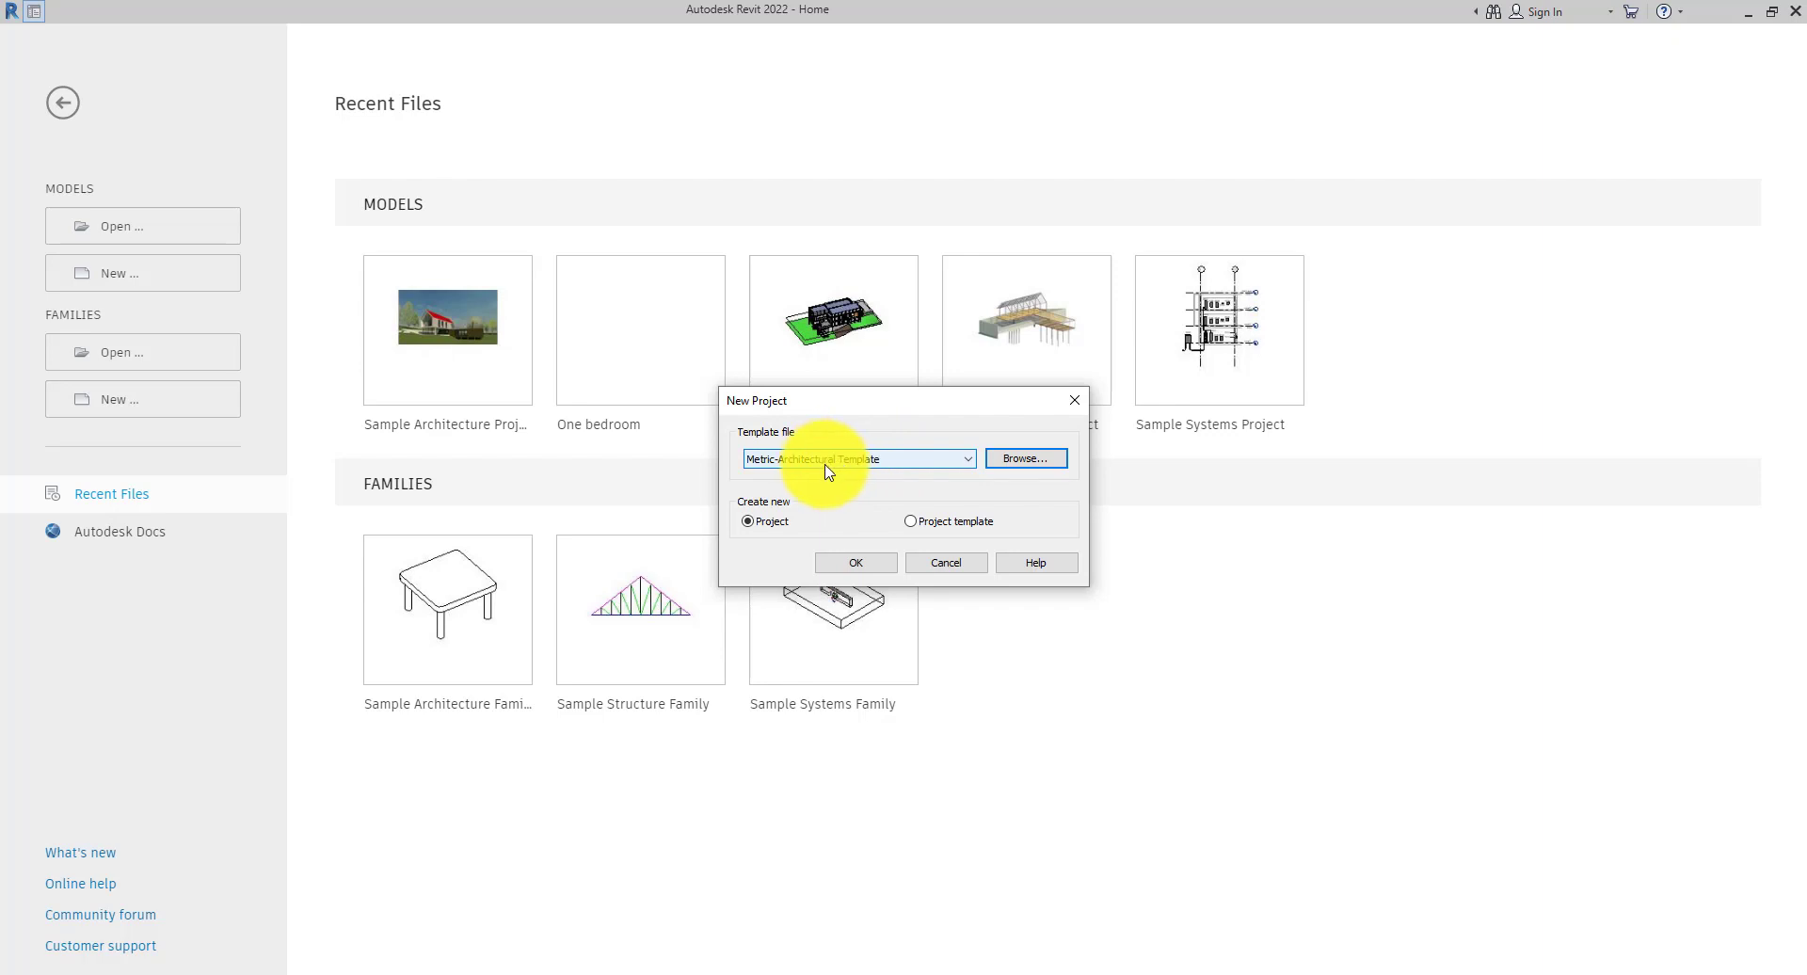
{"action": "left_click", "coordinate": [749, 523]}
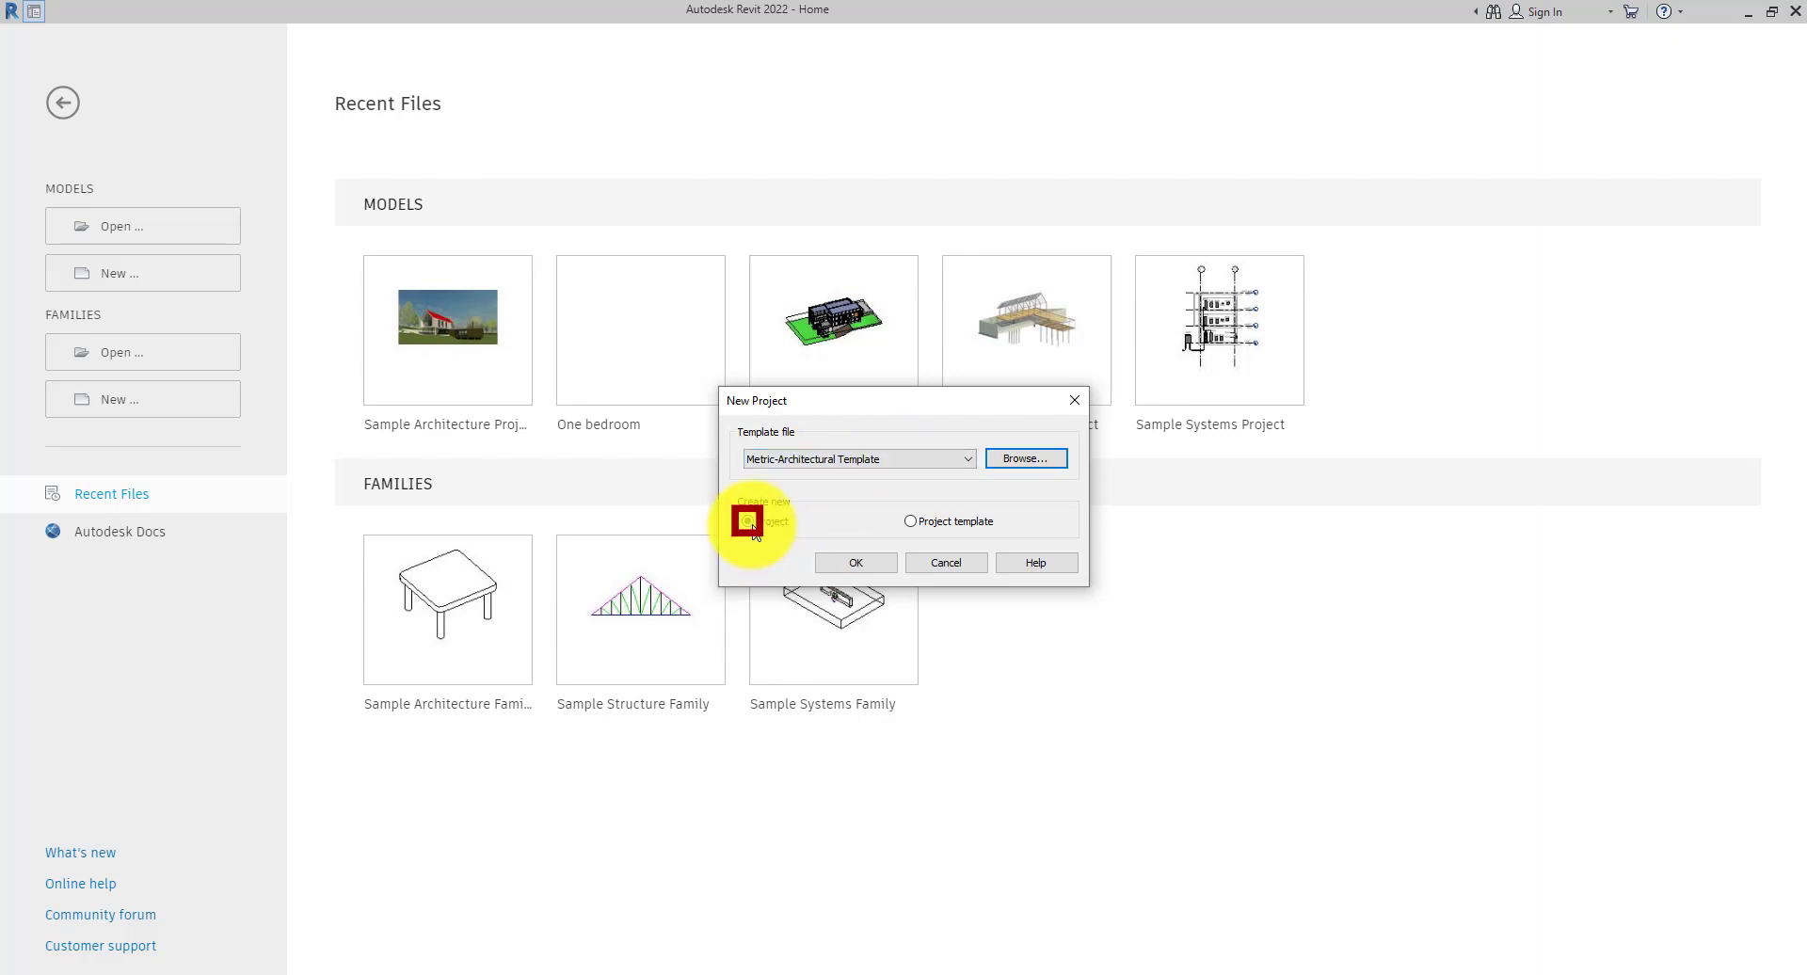
{"action": "left_click", "coordinate": [852, 563]}
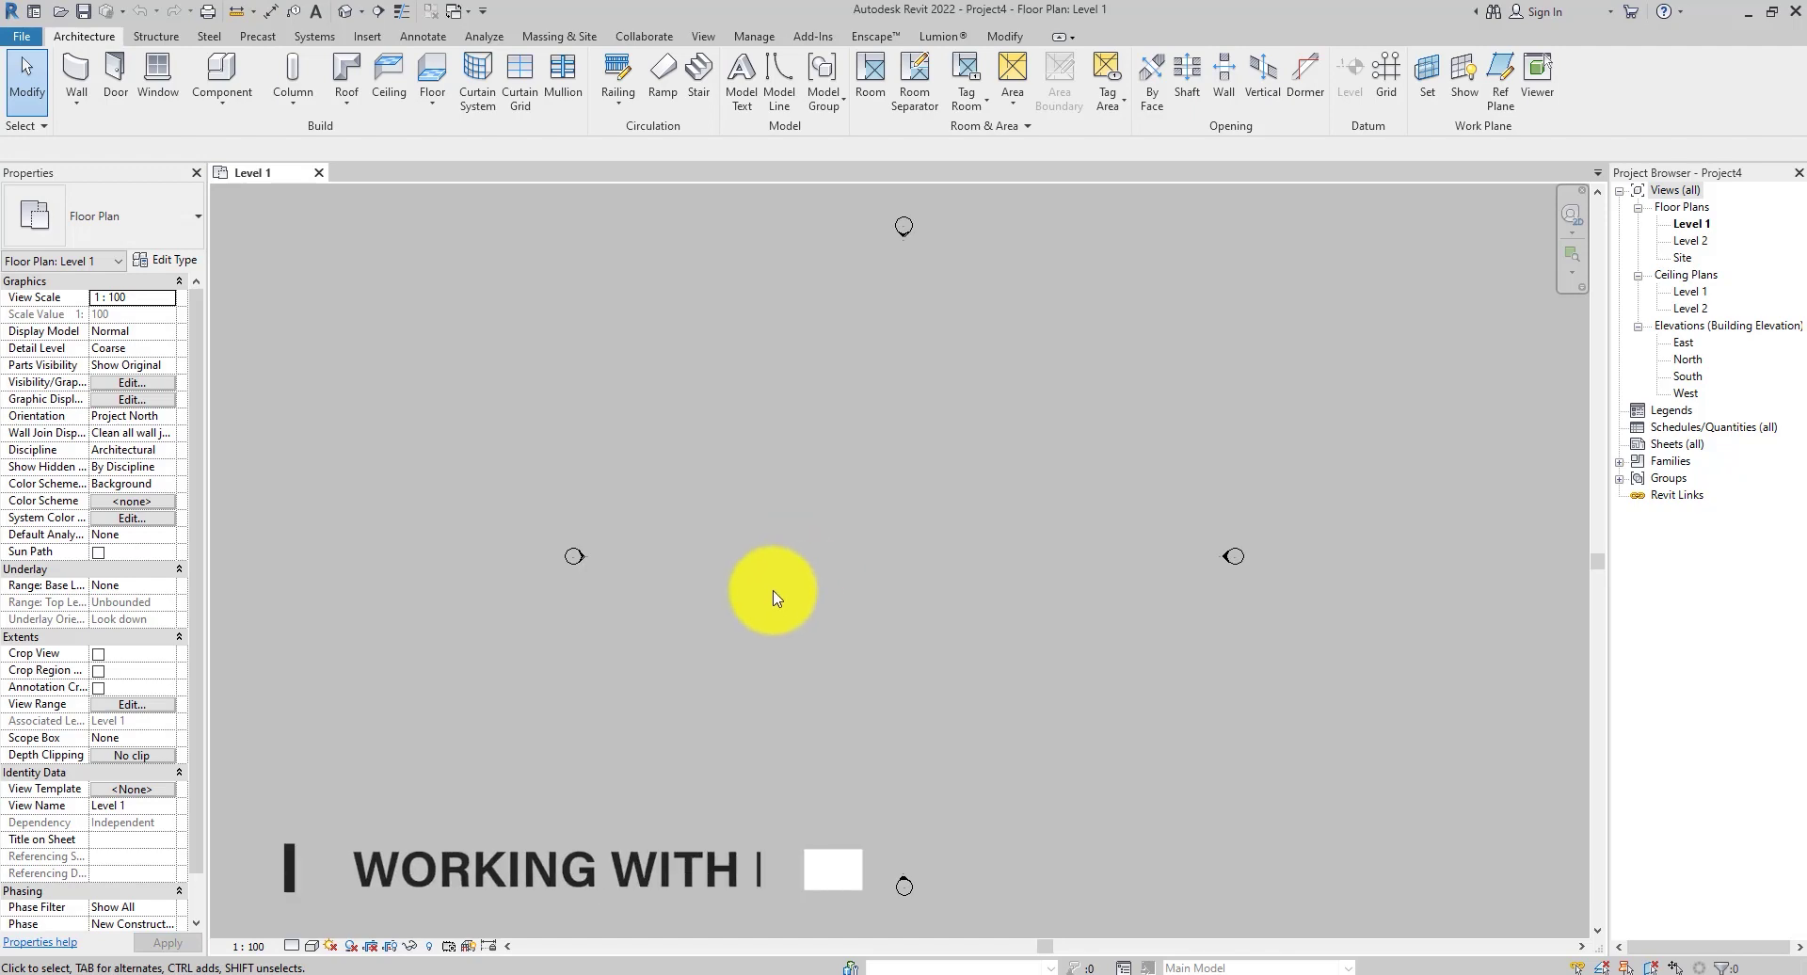
{"action": "scroll", "coordinate": [767, 600], "scroll_direction": "down", "scroll_amount": 1}
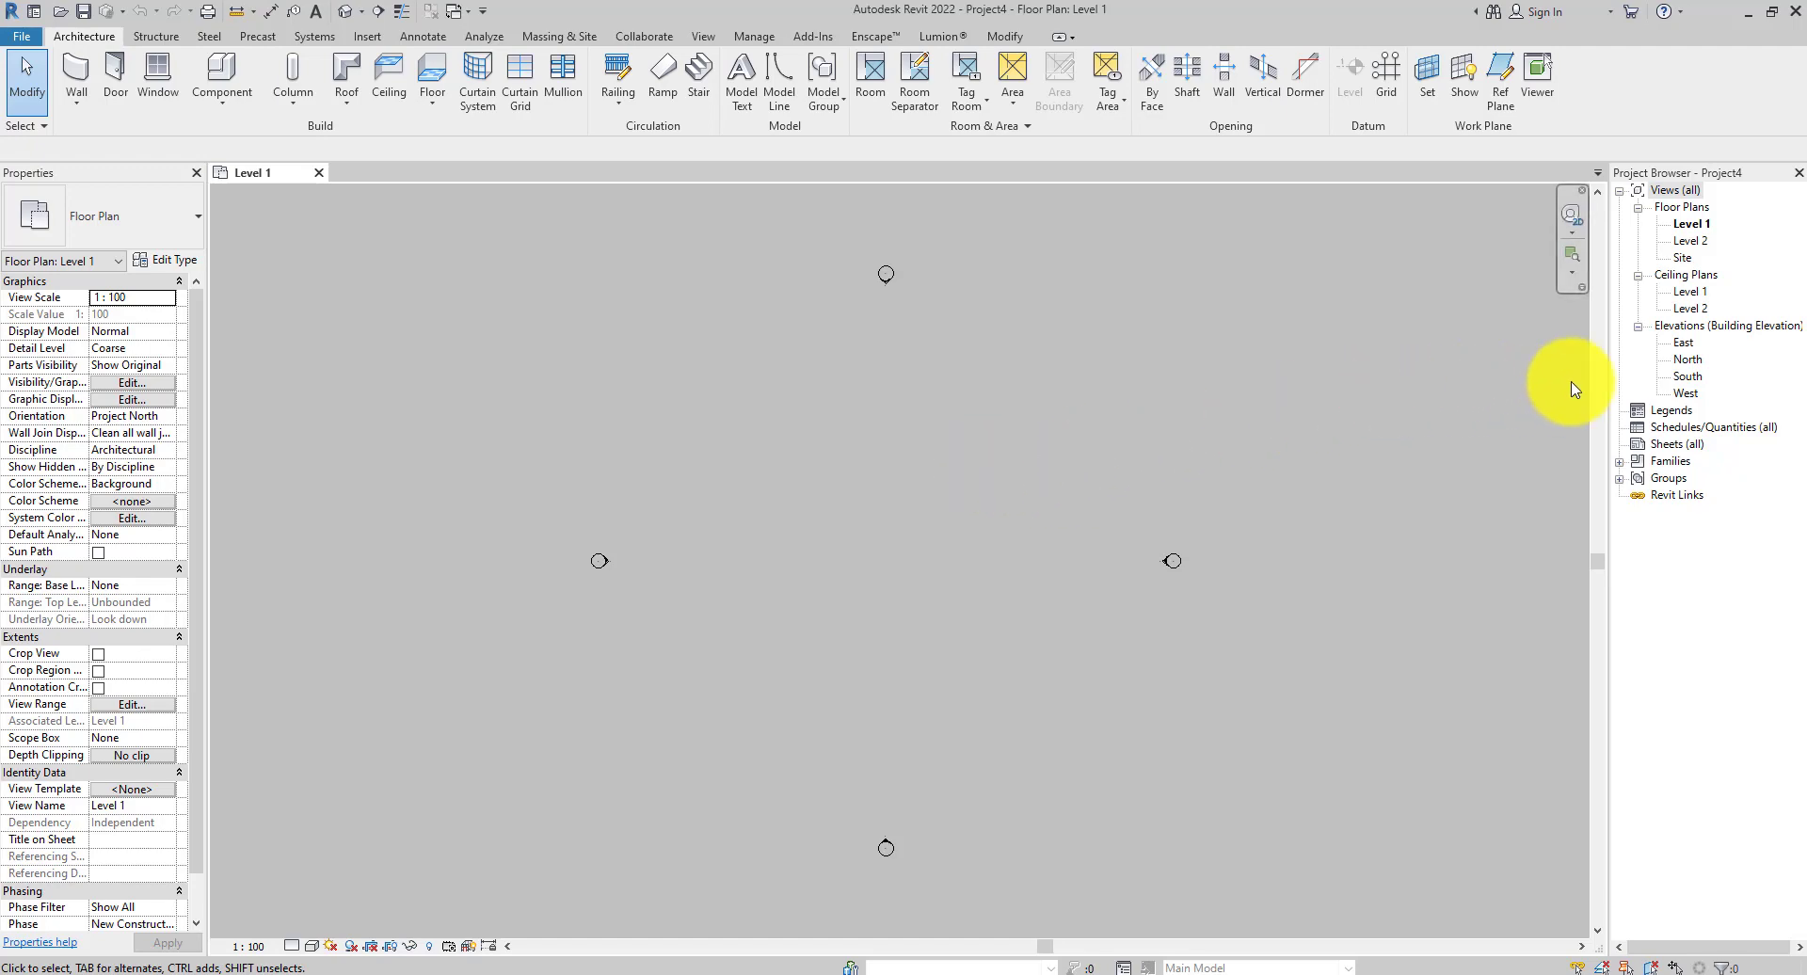
Open the East elevation and frame the Level 1 (0) and Level 2 (4000) lines.
{"action": "double_click", "coordinate": [1682, 343]}
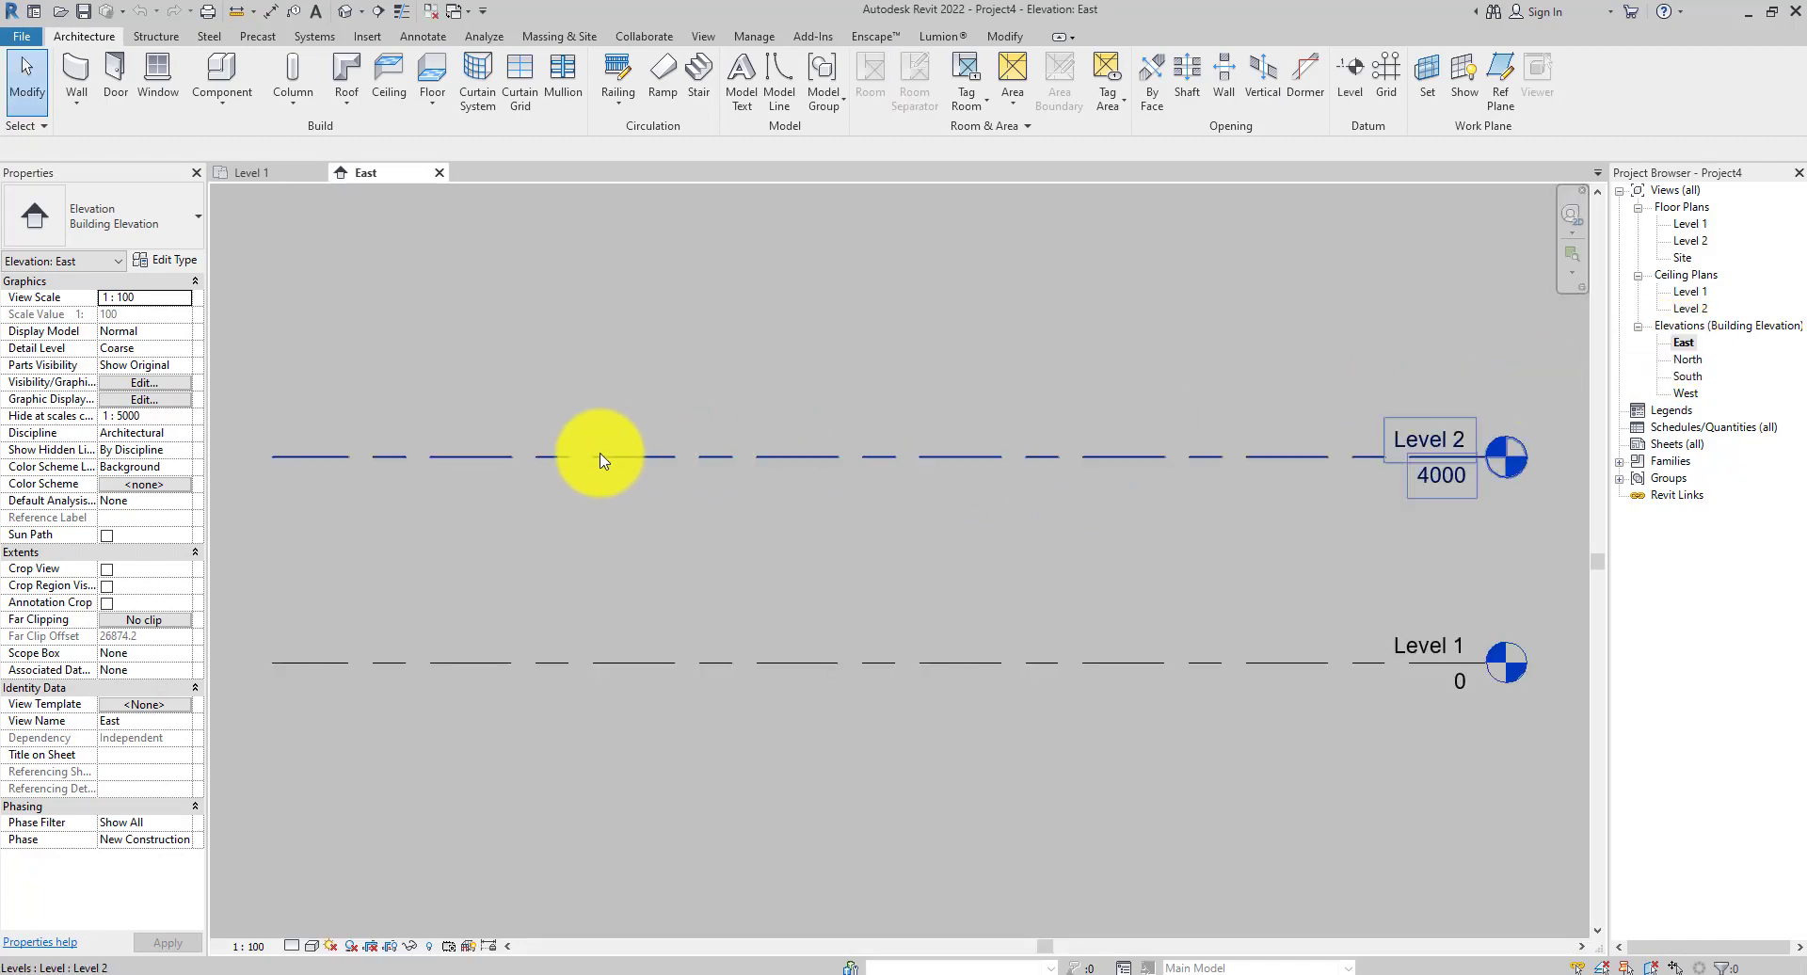
{"action": "scroll", "coordinate": [1101, 612], "scroll_direction": "down", "scroll_amount": 2}
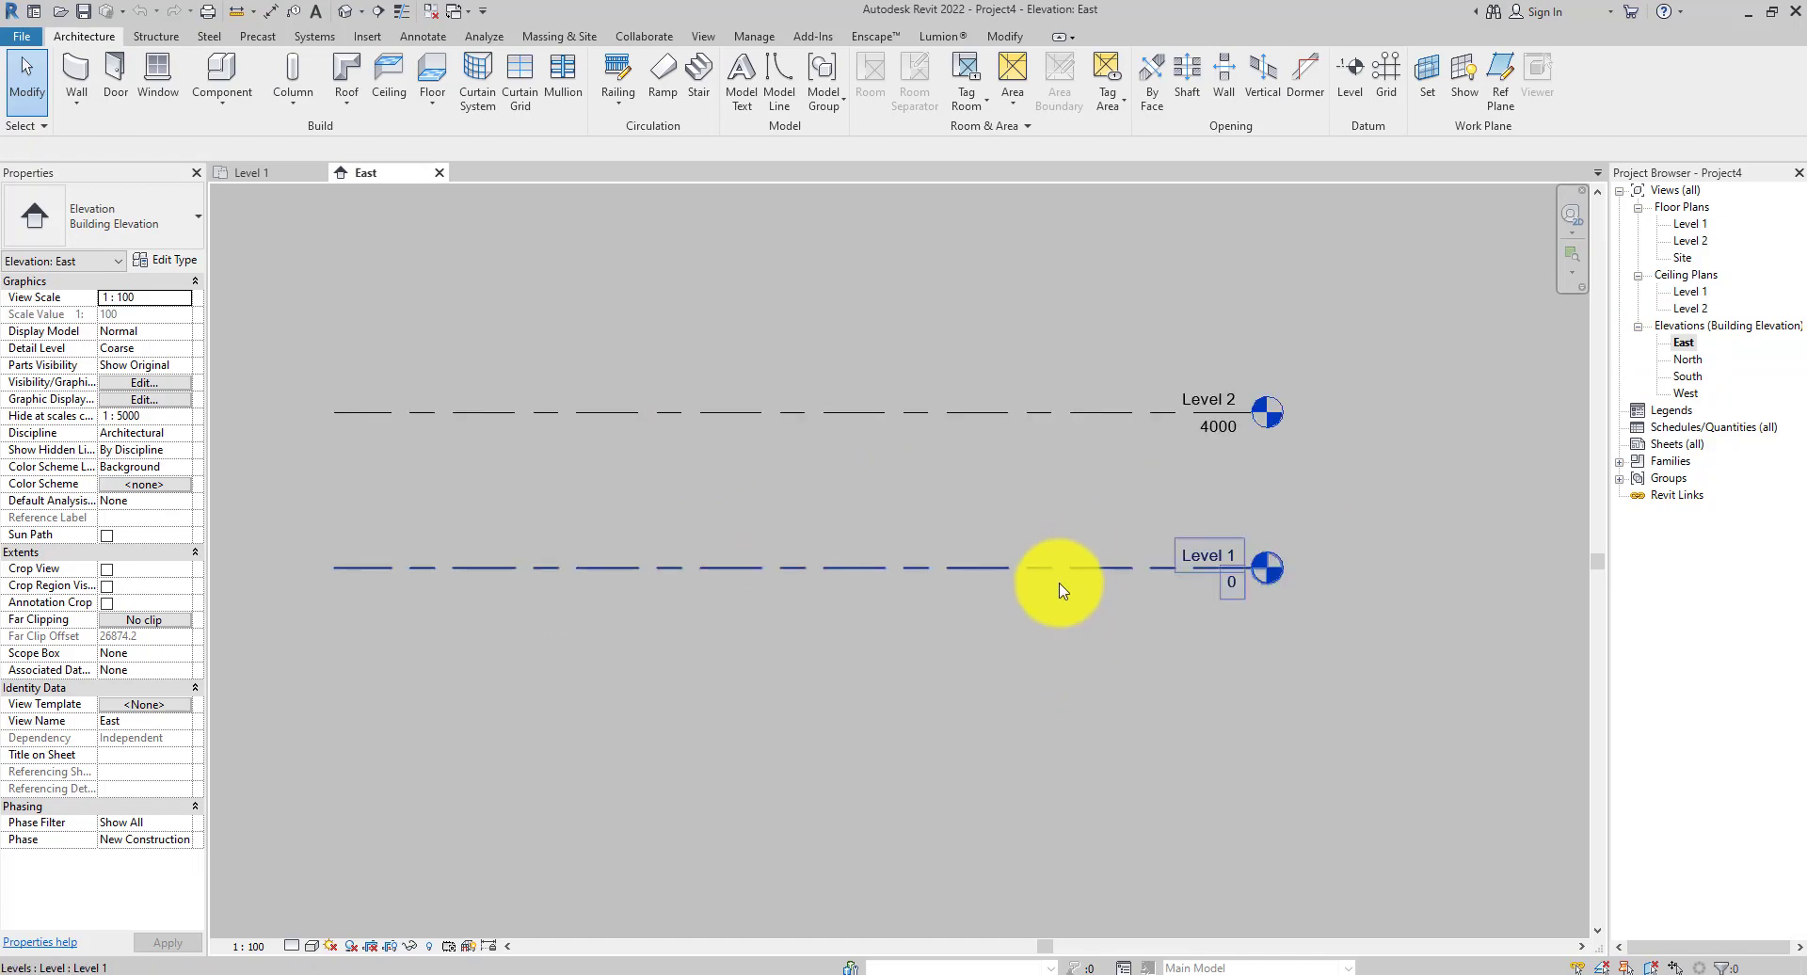
{"action": "middle_click_drag", "start_coordinate": [884, 614], "coordinate": [951, 648]}
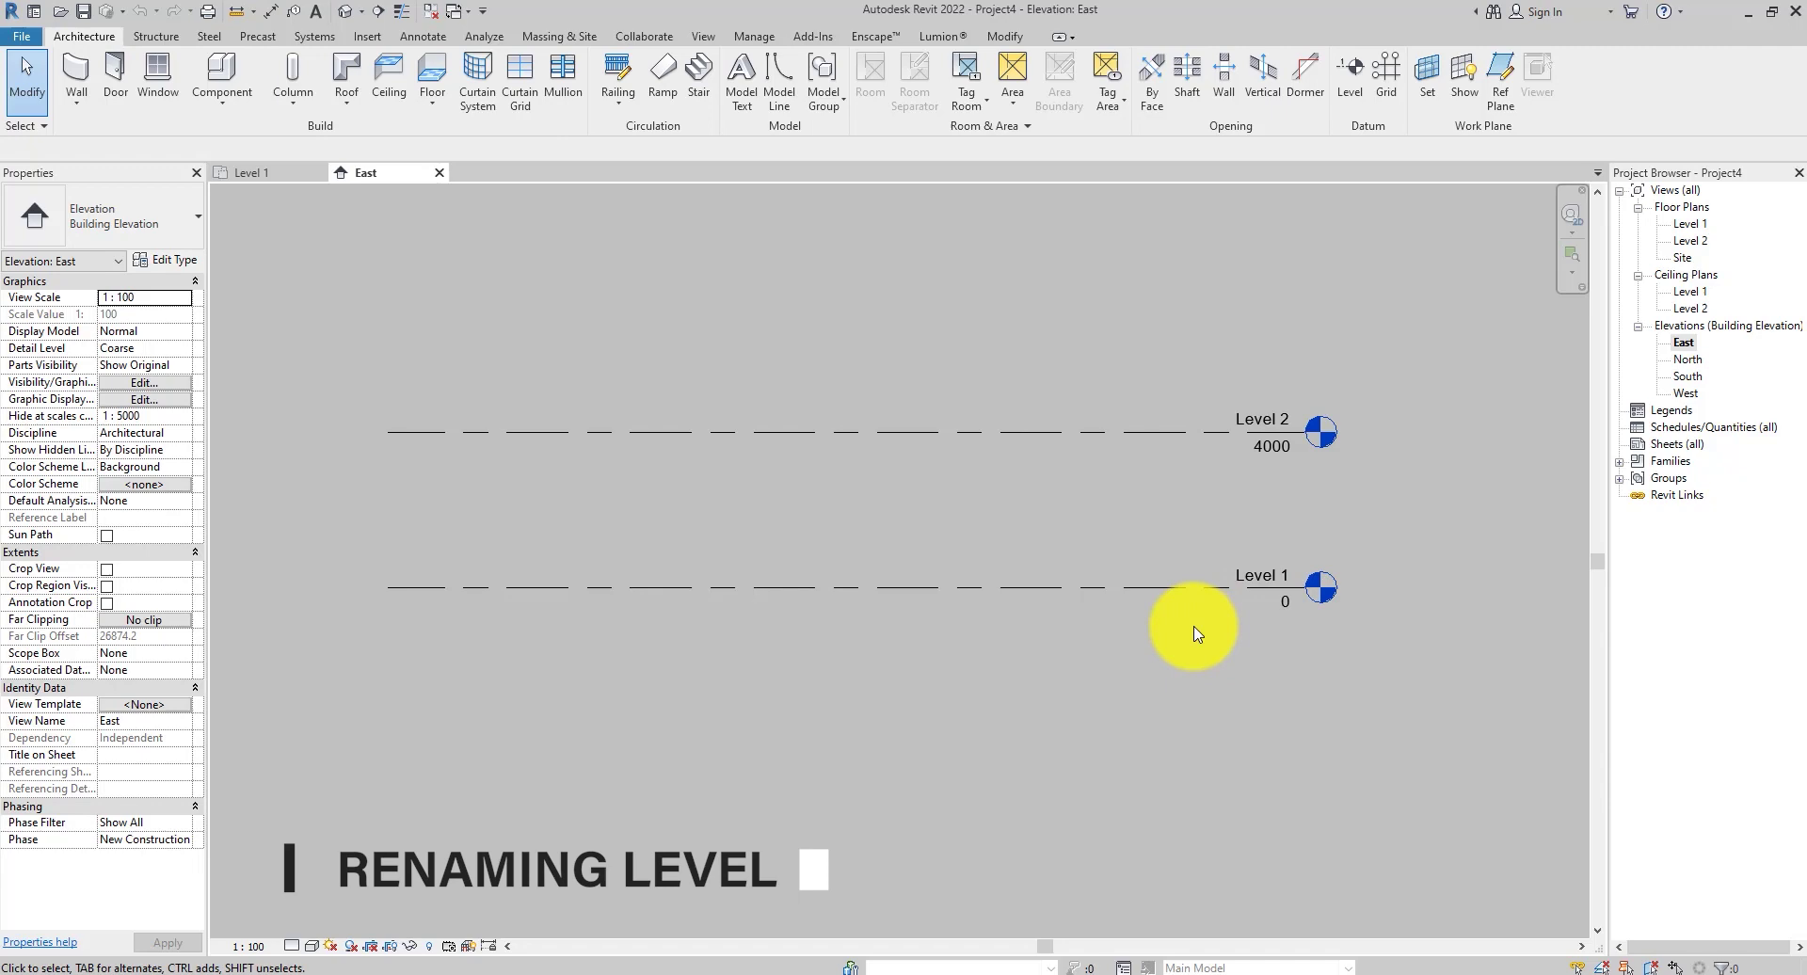
Rename Level 1 to '01 - GROUND FLOOR', including its floor and ceiling plan views.
{"action": "left_click", "coordinate": [1067, 589]}
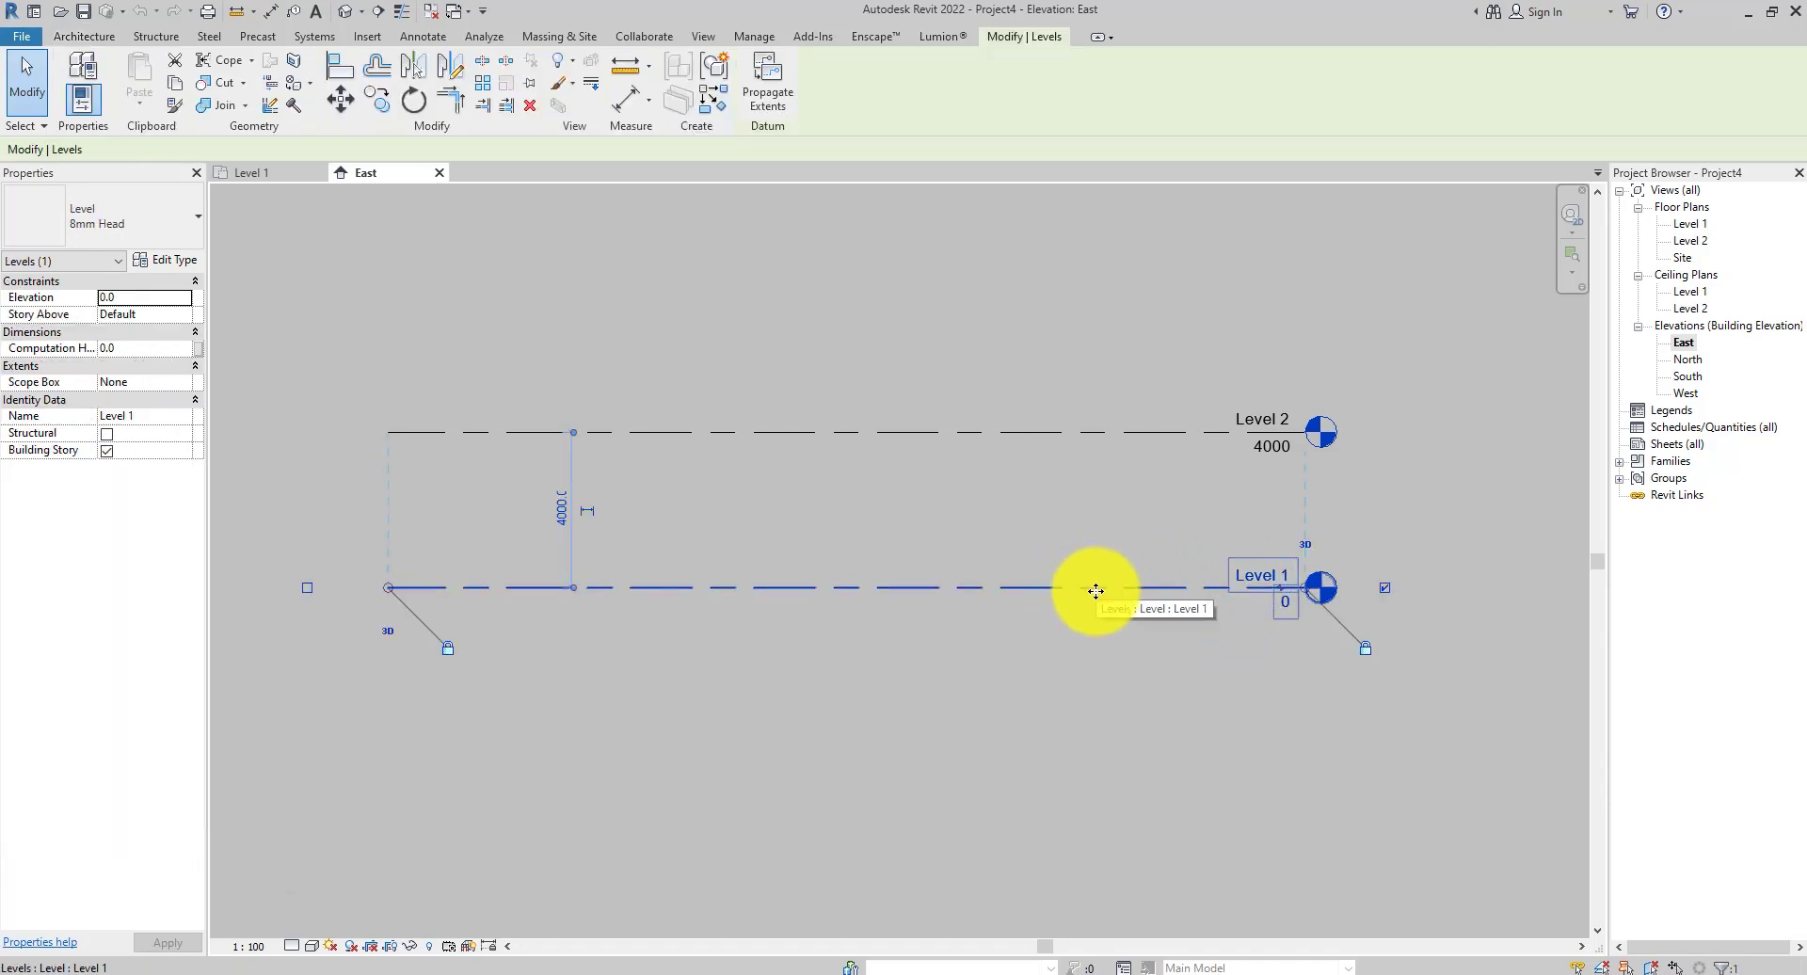
{"action": "left_click", "coordinate": [1262, 575]}
{"action": "type", "text": "GROUND FLOOR"}
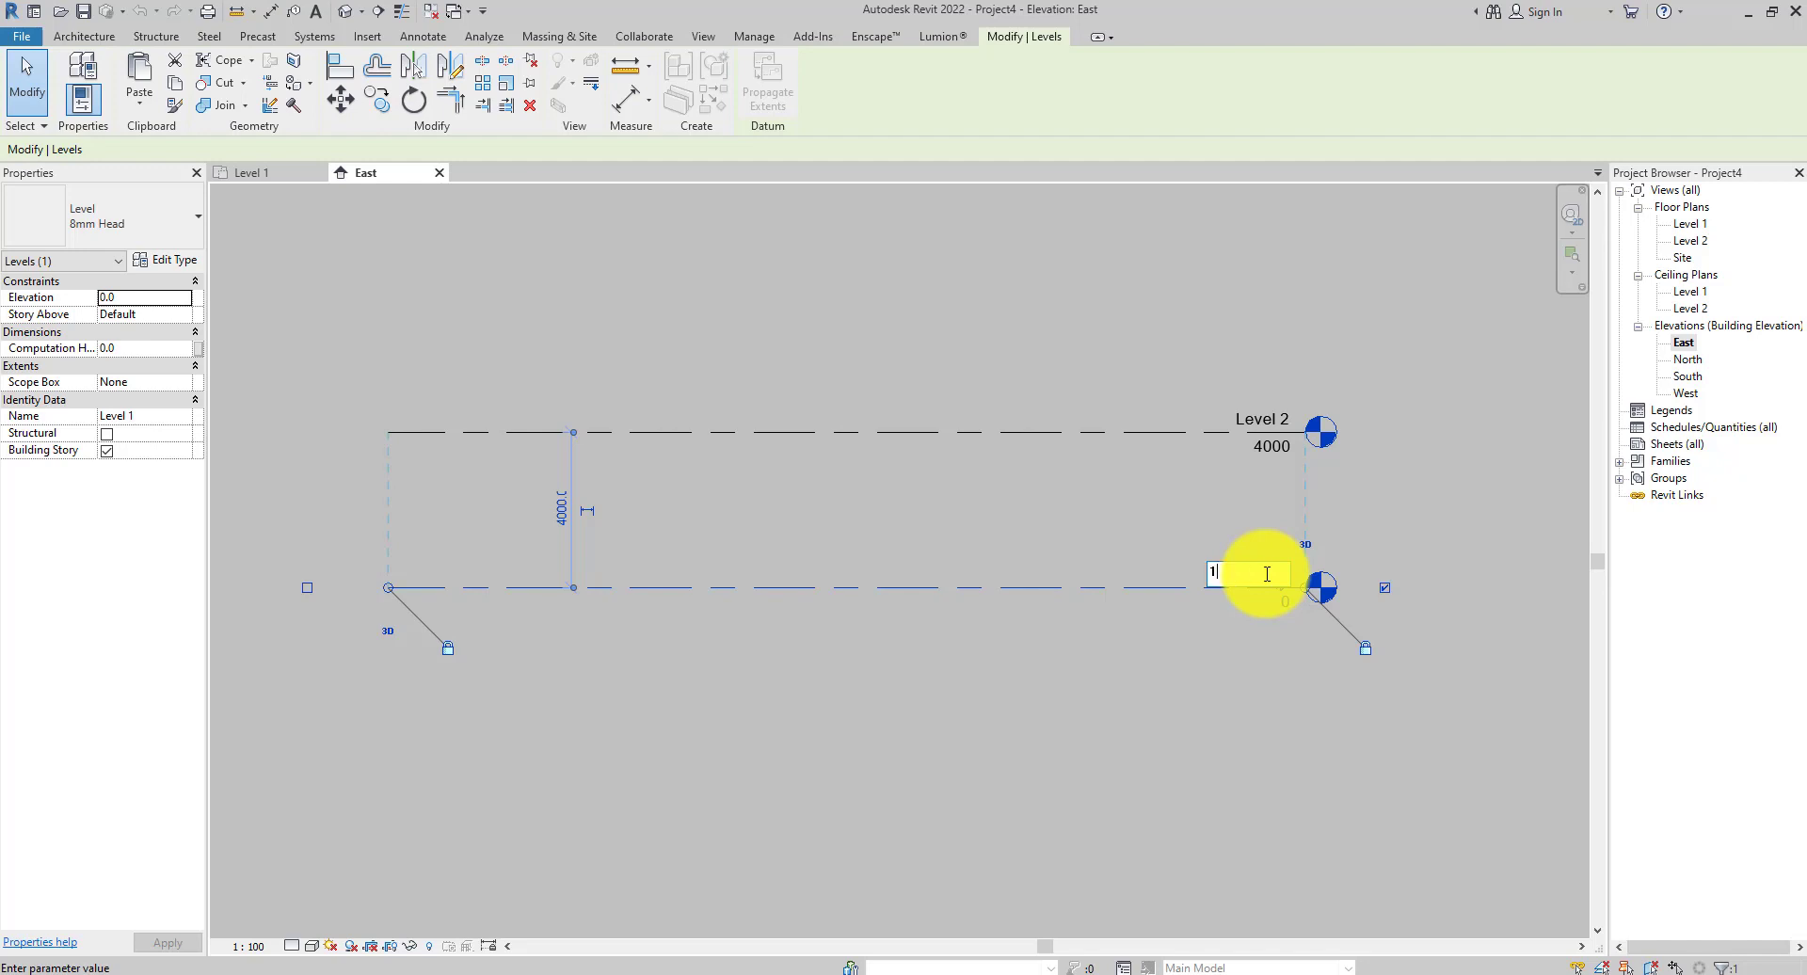
{"action": "key", "text": "Return"}
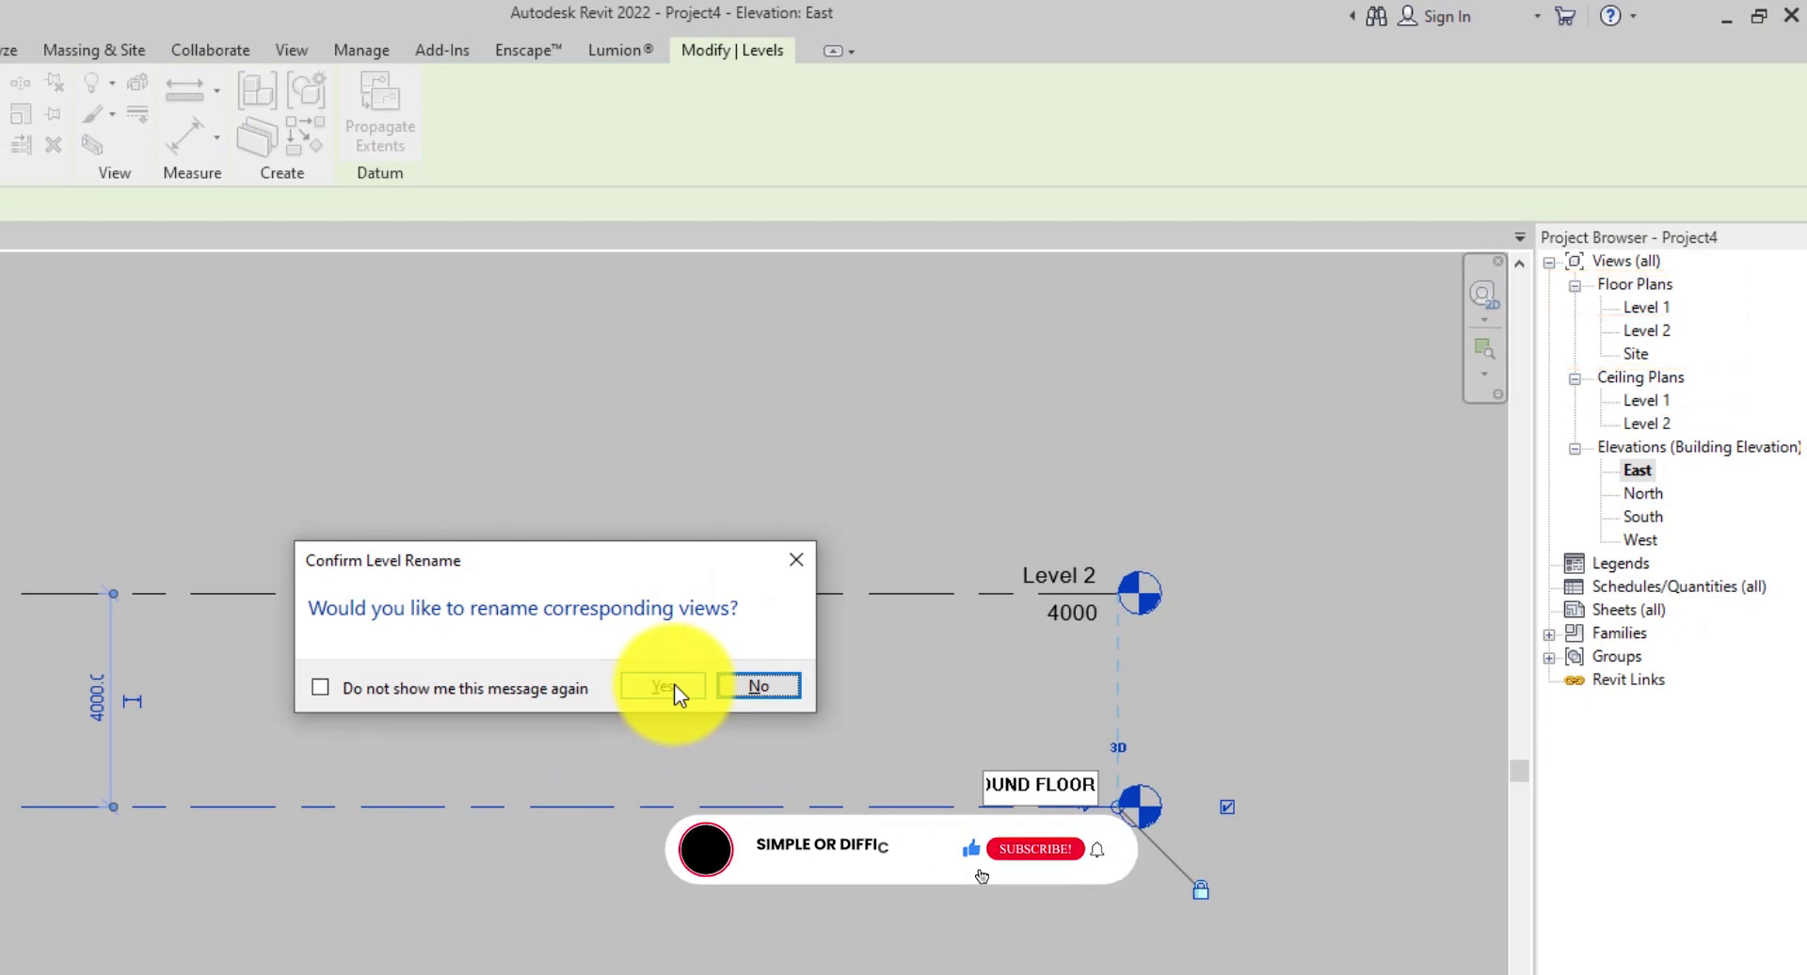
{"action": "left_click", "coordinate": [664, 687]}
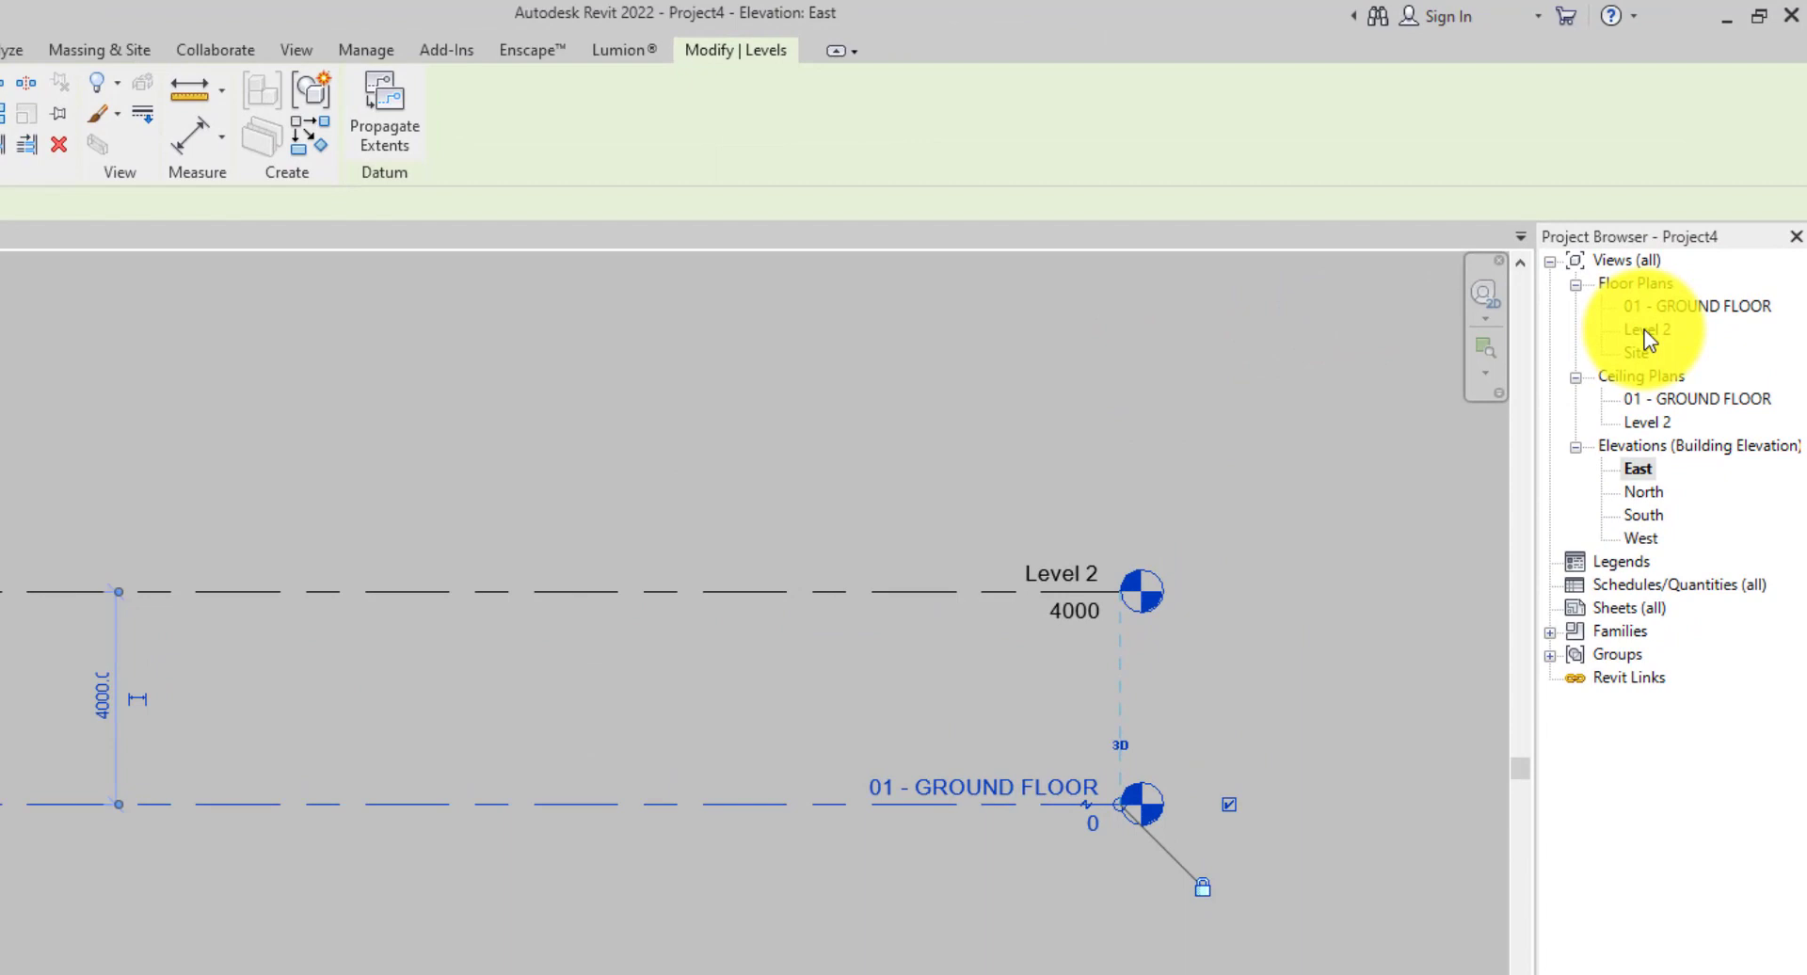
Rename the Level 2 floor plan to '02 - FIRST FLOOR', updating the level and ceiling plan.
{"action": "left_click", "coordinate": [1644, 329]}
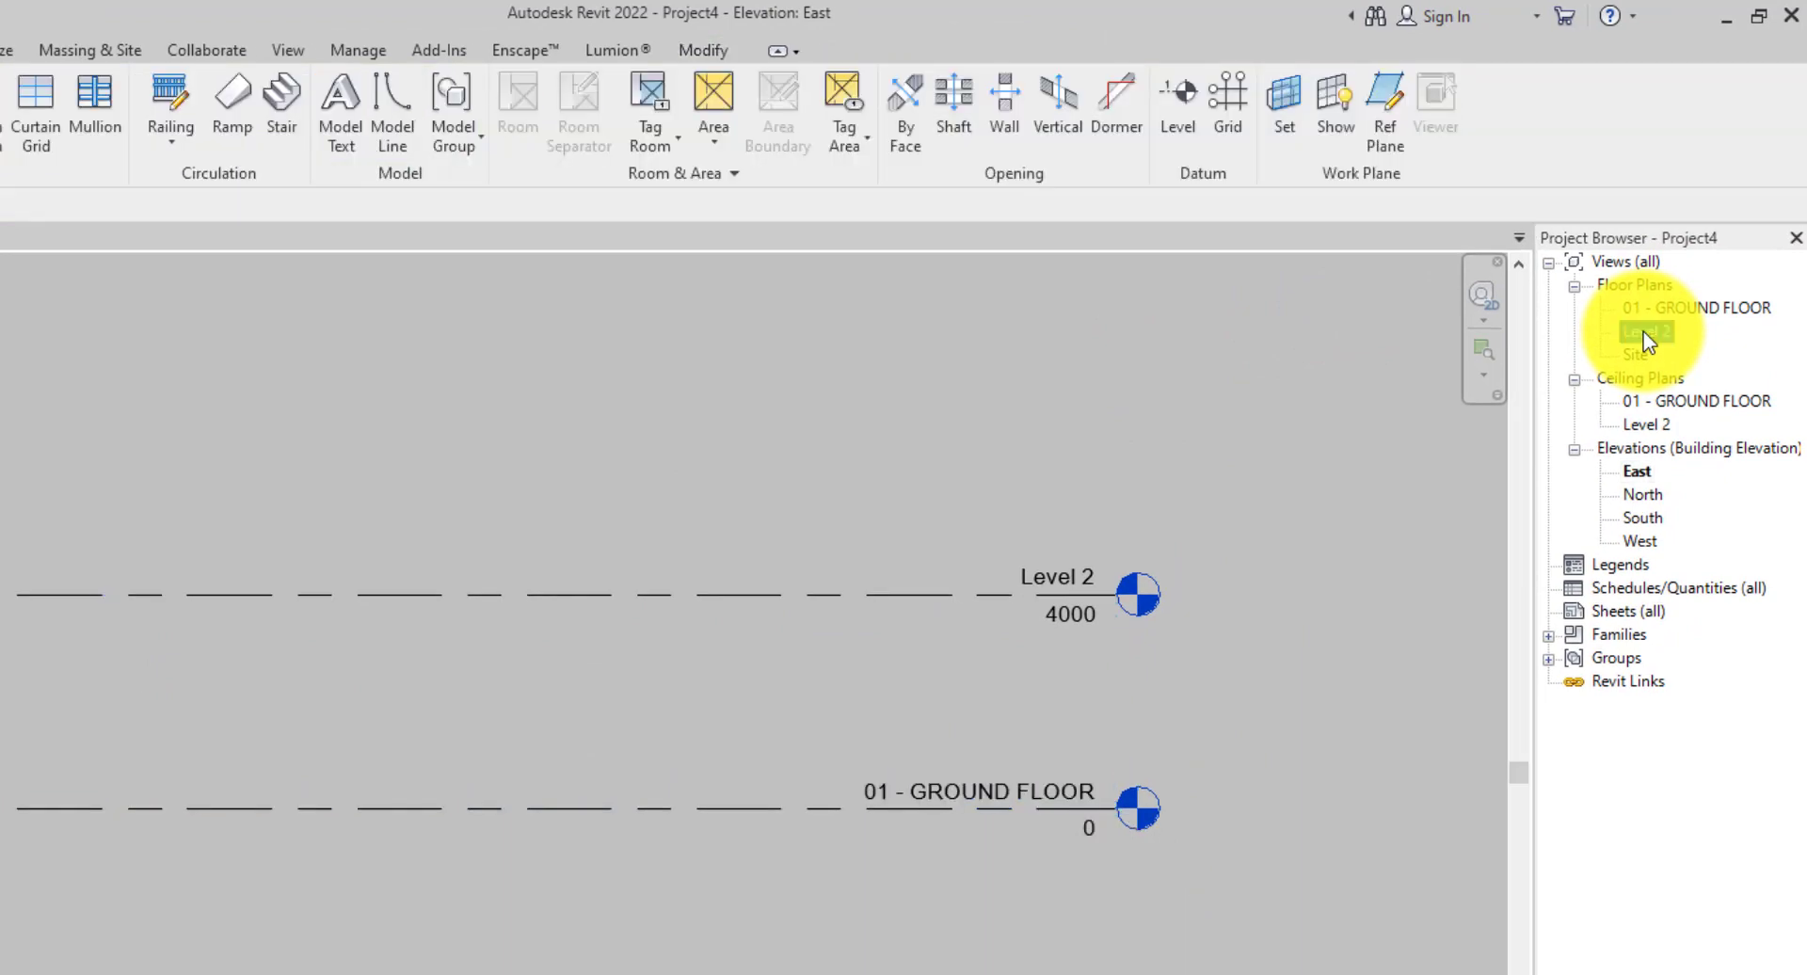
{"action": "right_click", "coordinate": [1643, 331]}
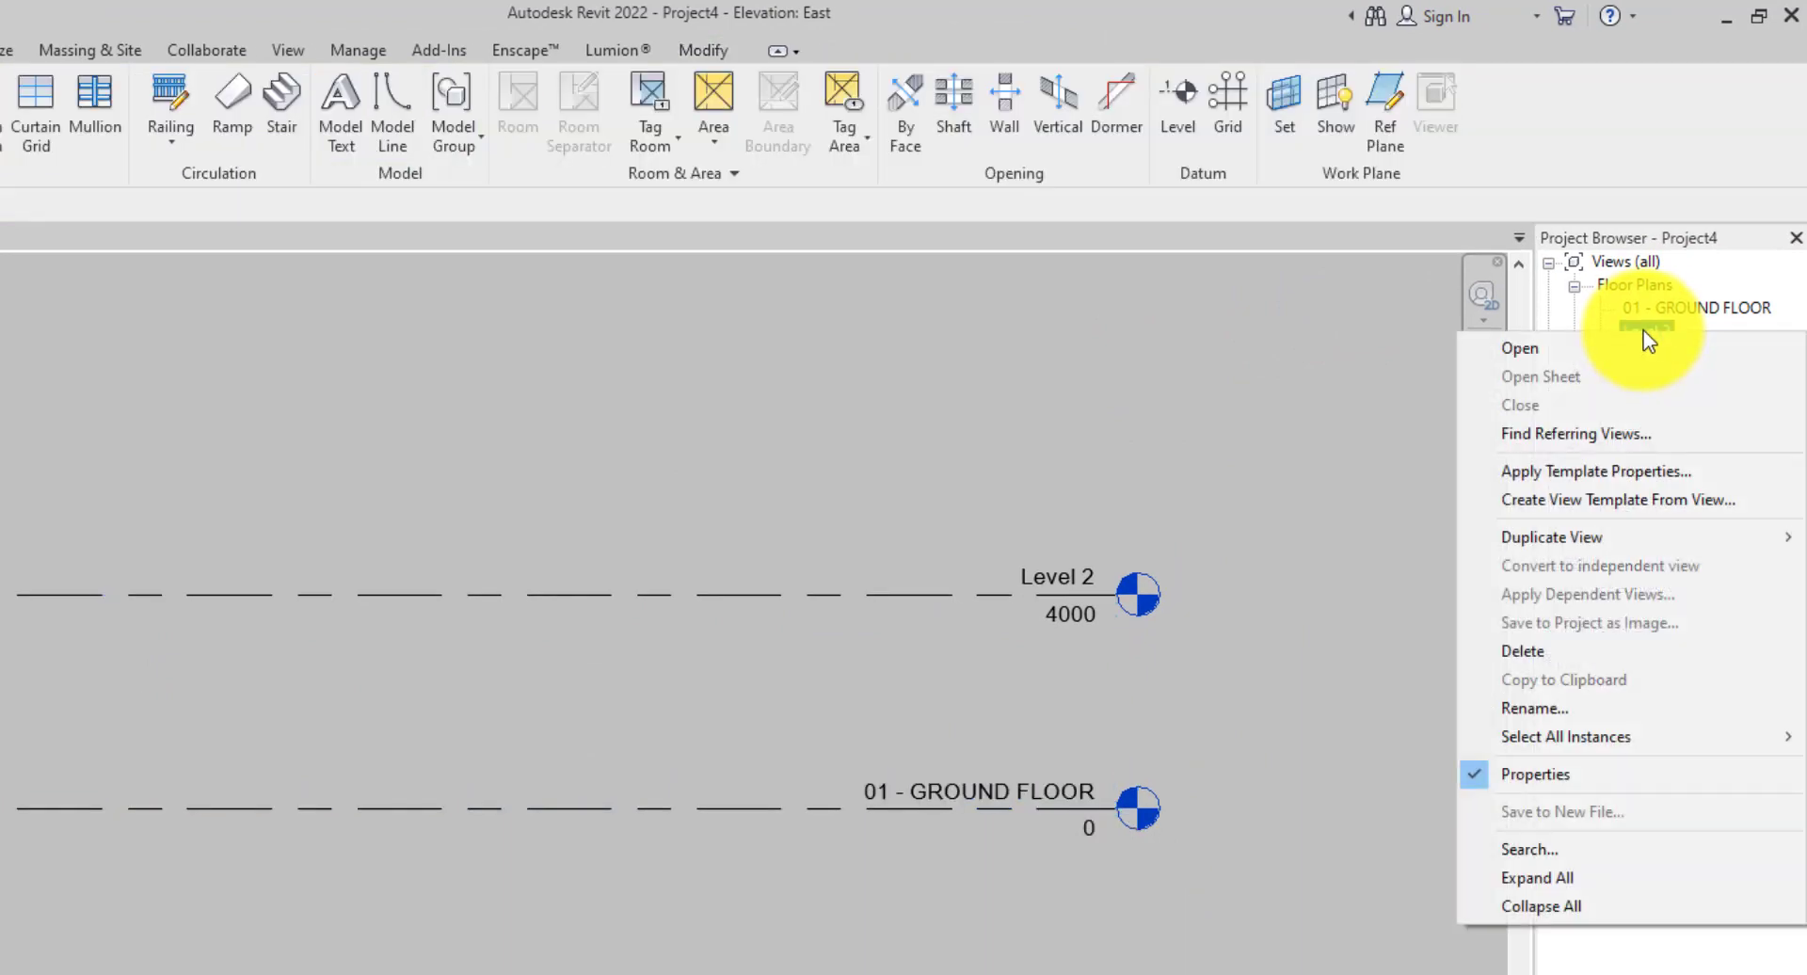
{"action": "left_click", "coordinate": [1551, 710]}
{"action": "type", "text": "02 - FIRST FLOOR"}
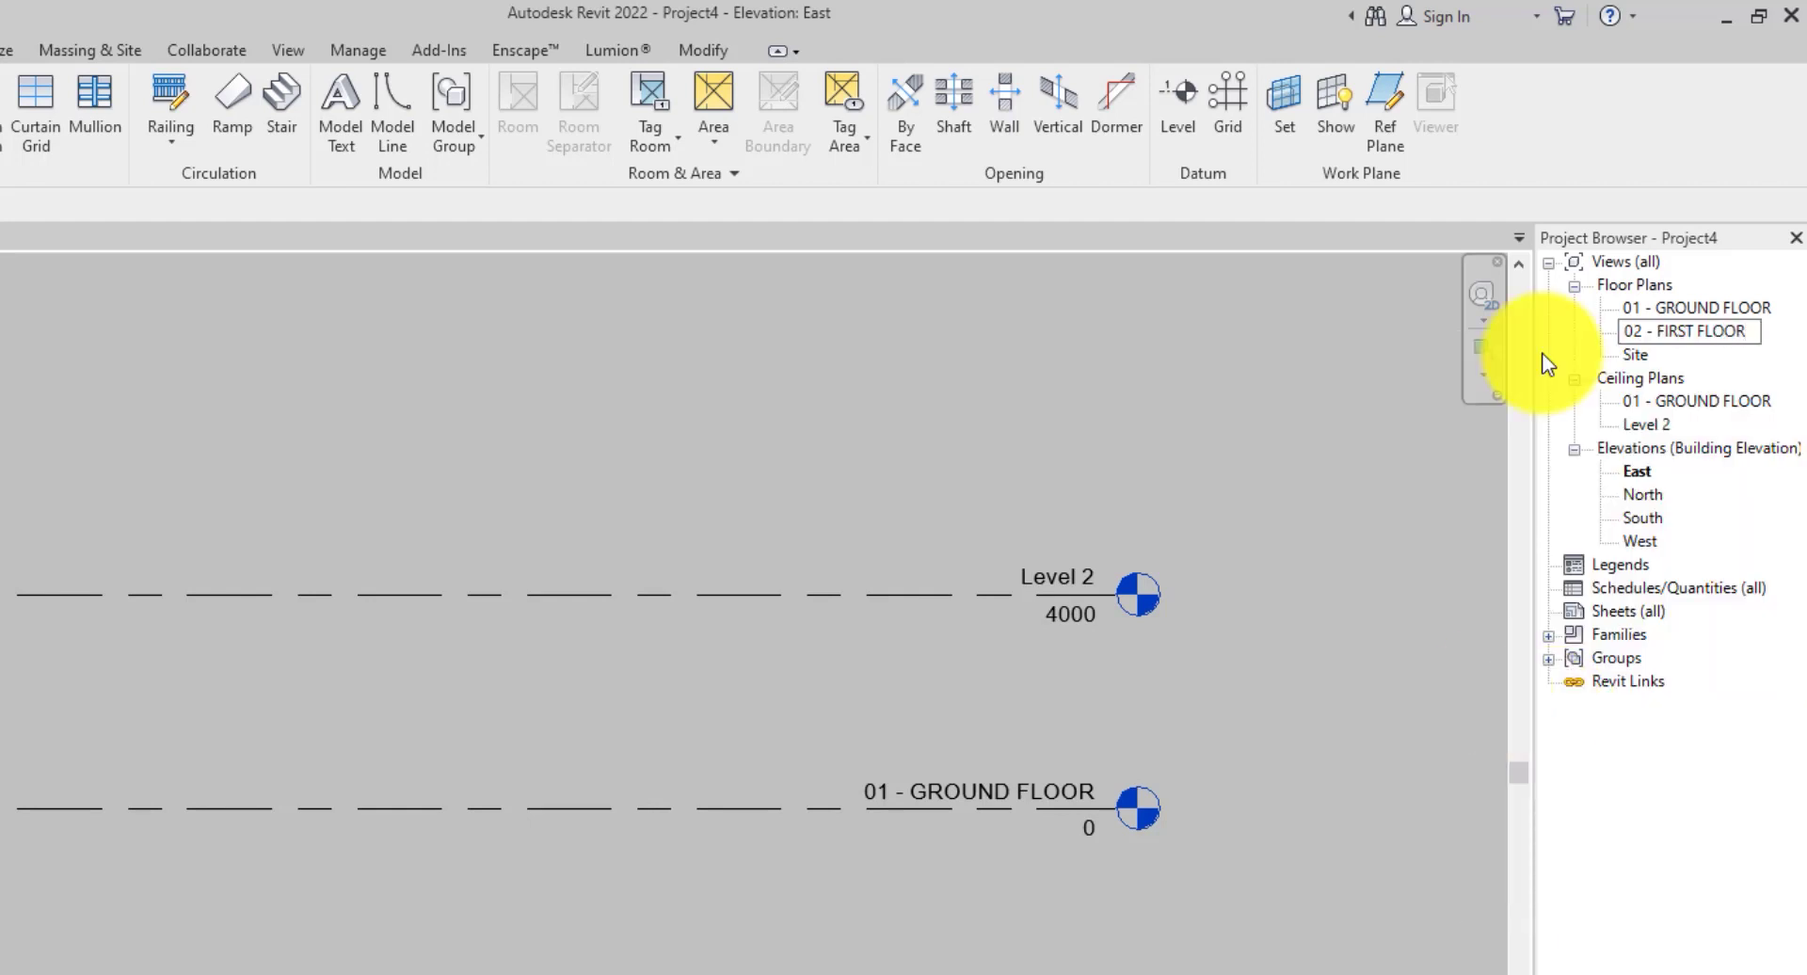
{"action": "left_click", "coordinate": [1274, 426]}
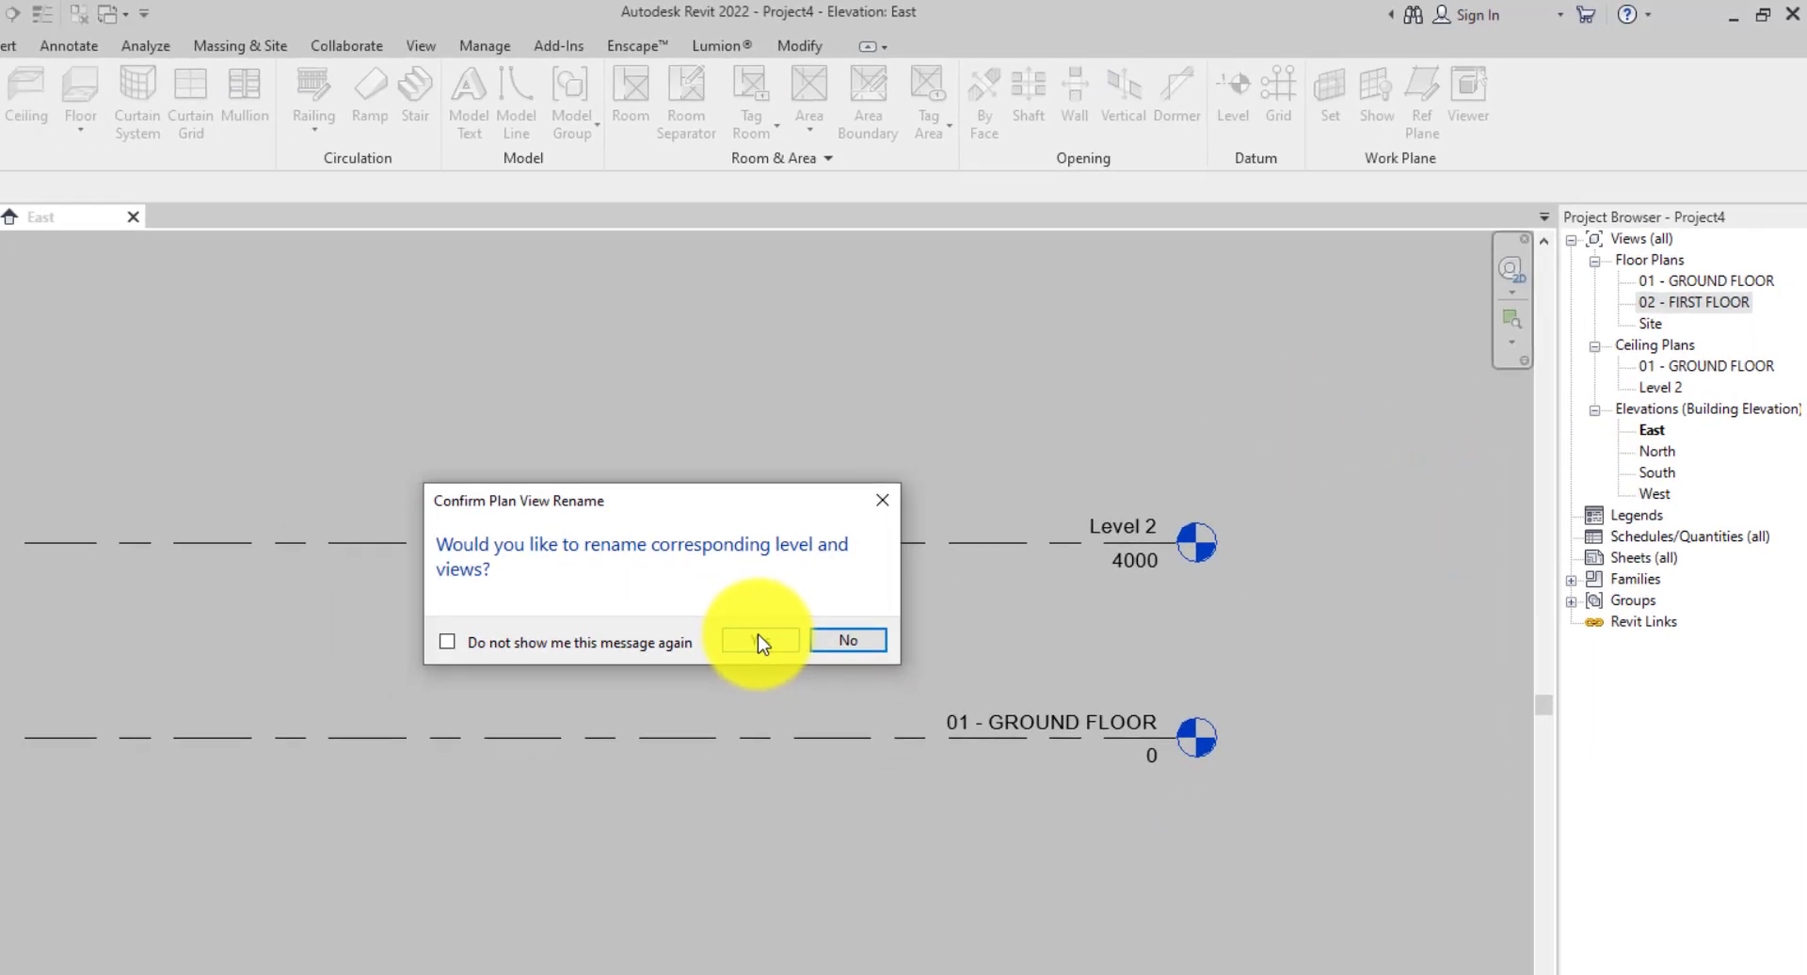
{"action": "left_click", "coordinate": [761, 640]}
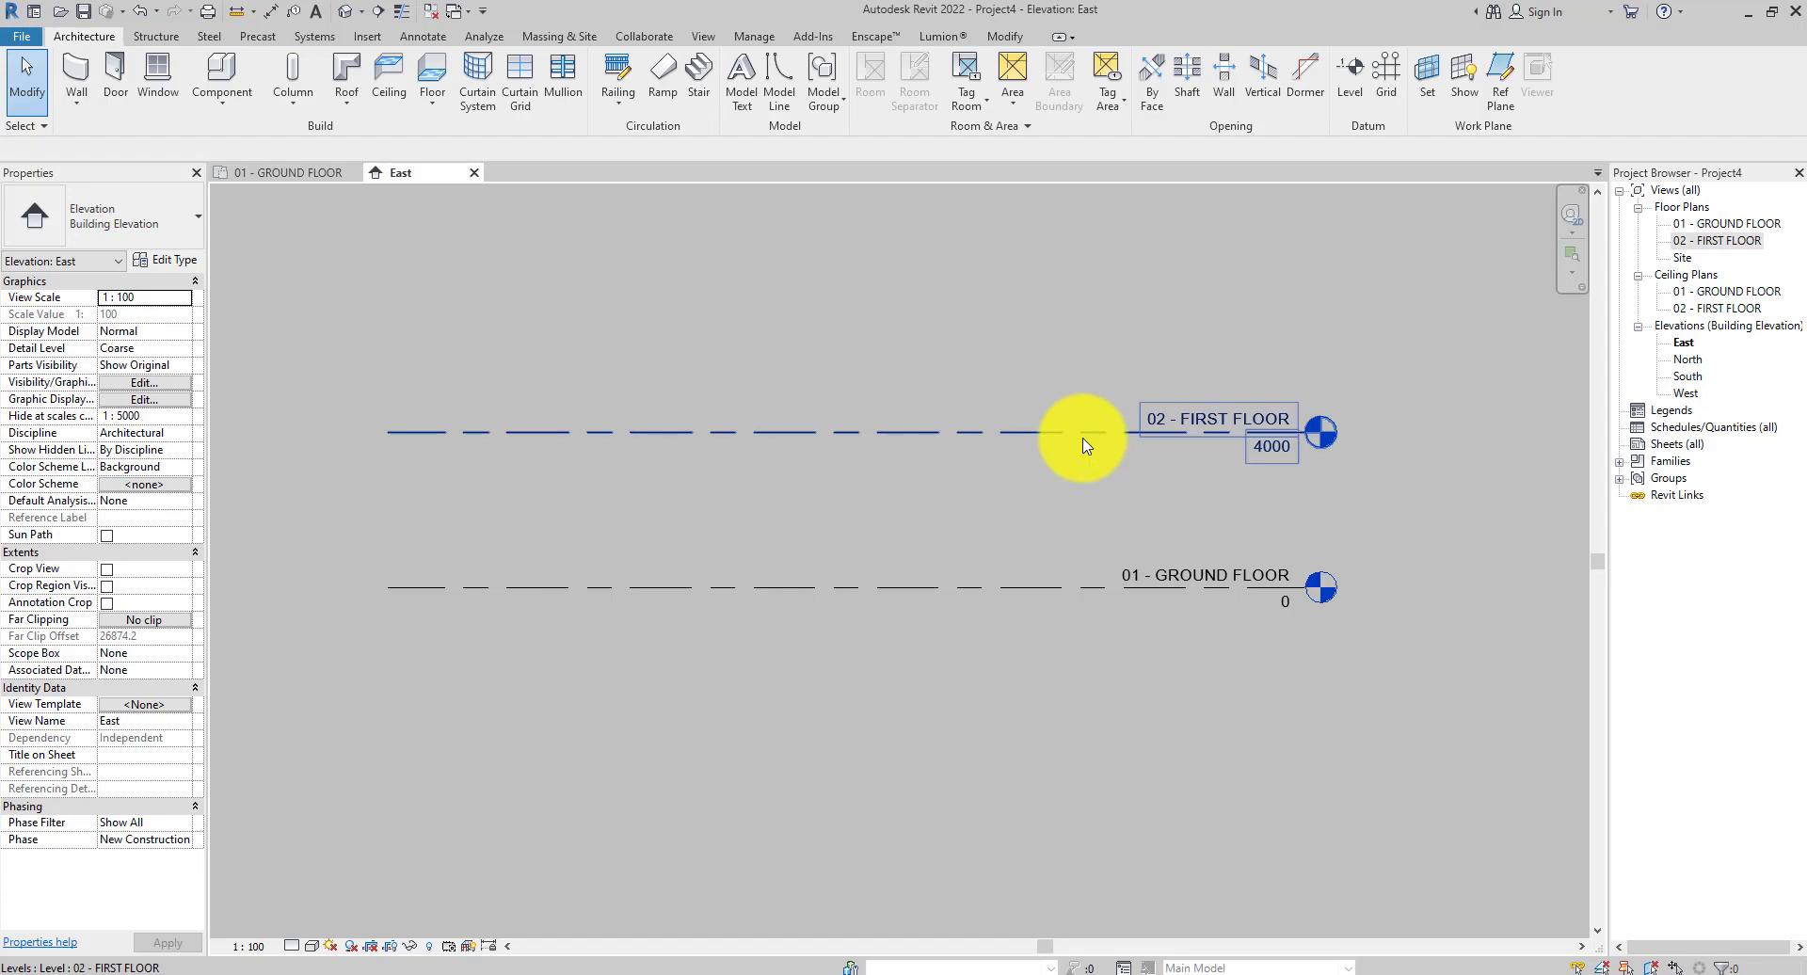
Change the 02 - FIRST FLOOR level elevation from 4000 to 3450.
{"action": "left_click", "coordinate": [1087, 444]}
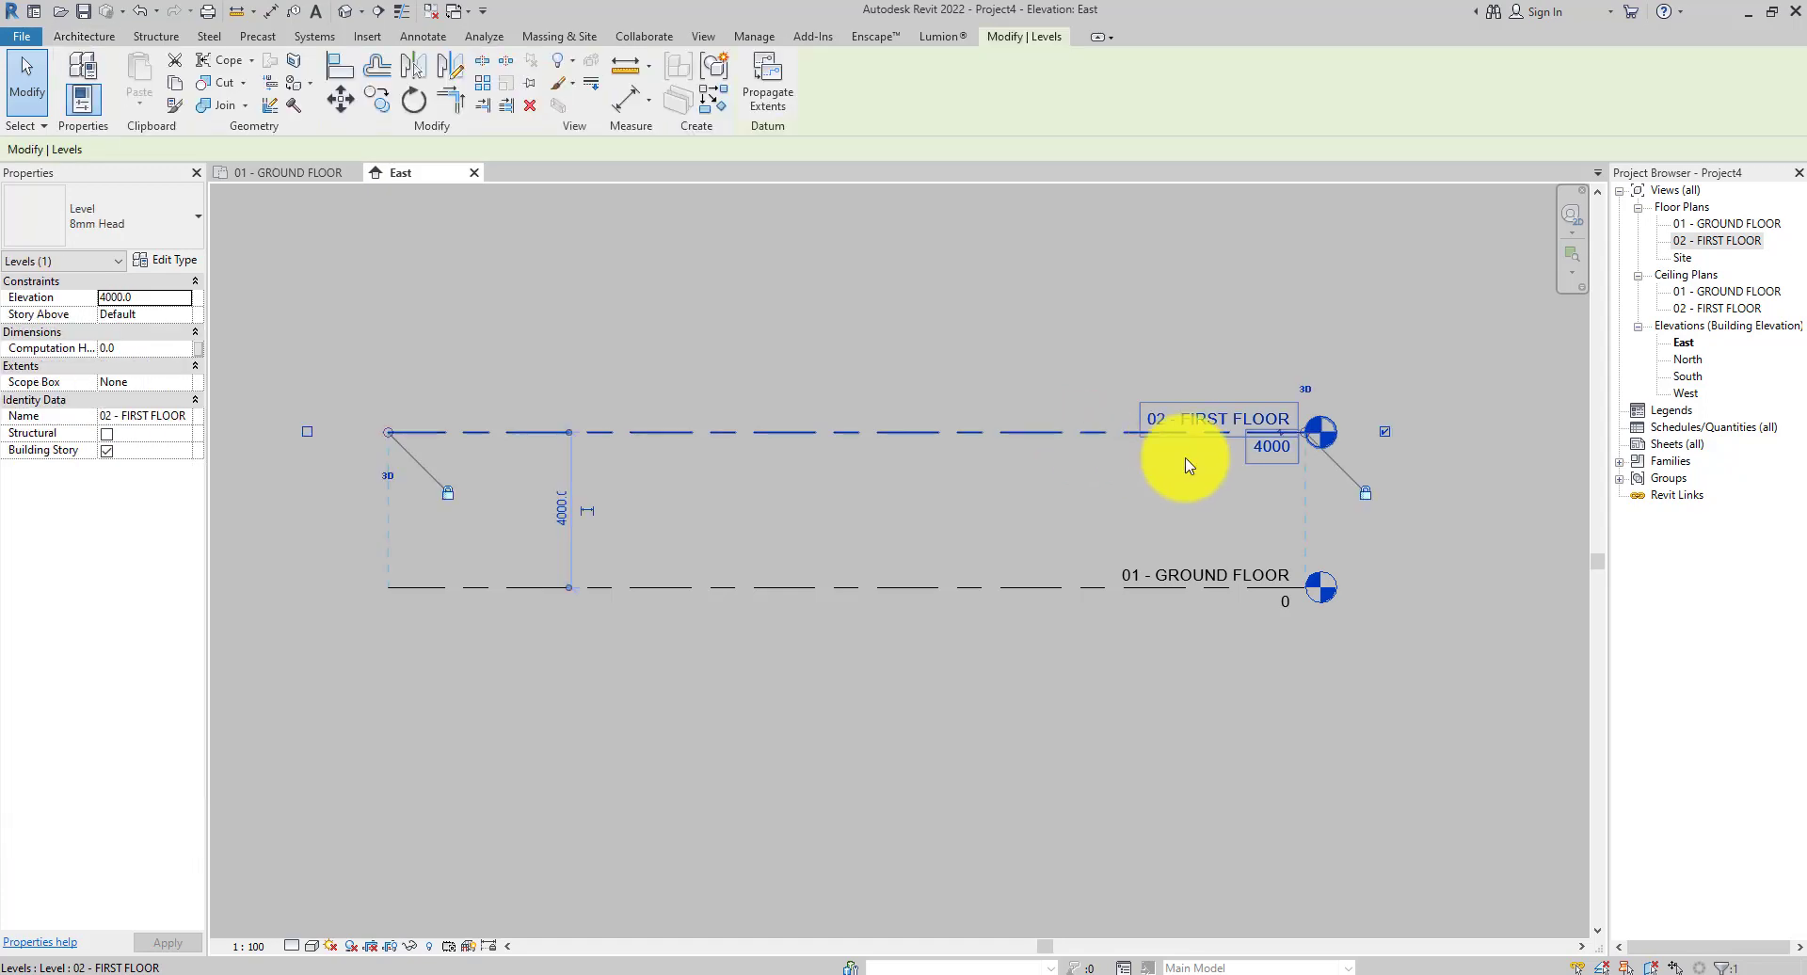
{"action": "left_click", "coordinate": [1278, 451]}
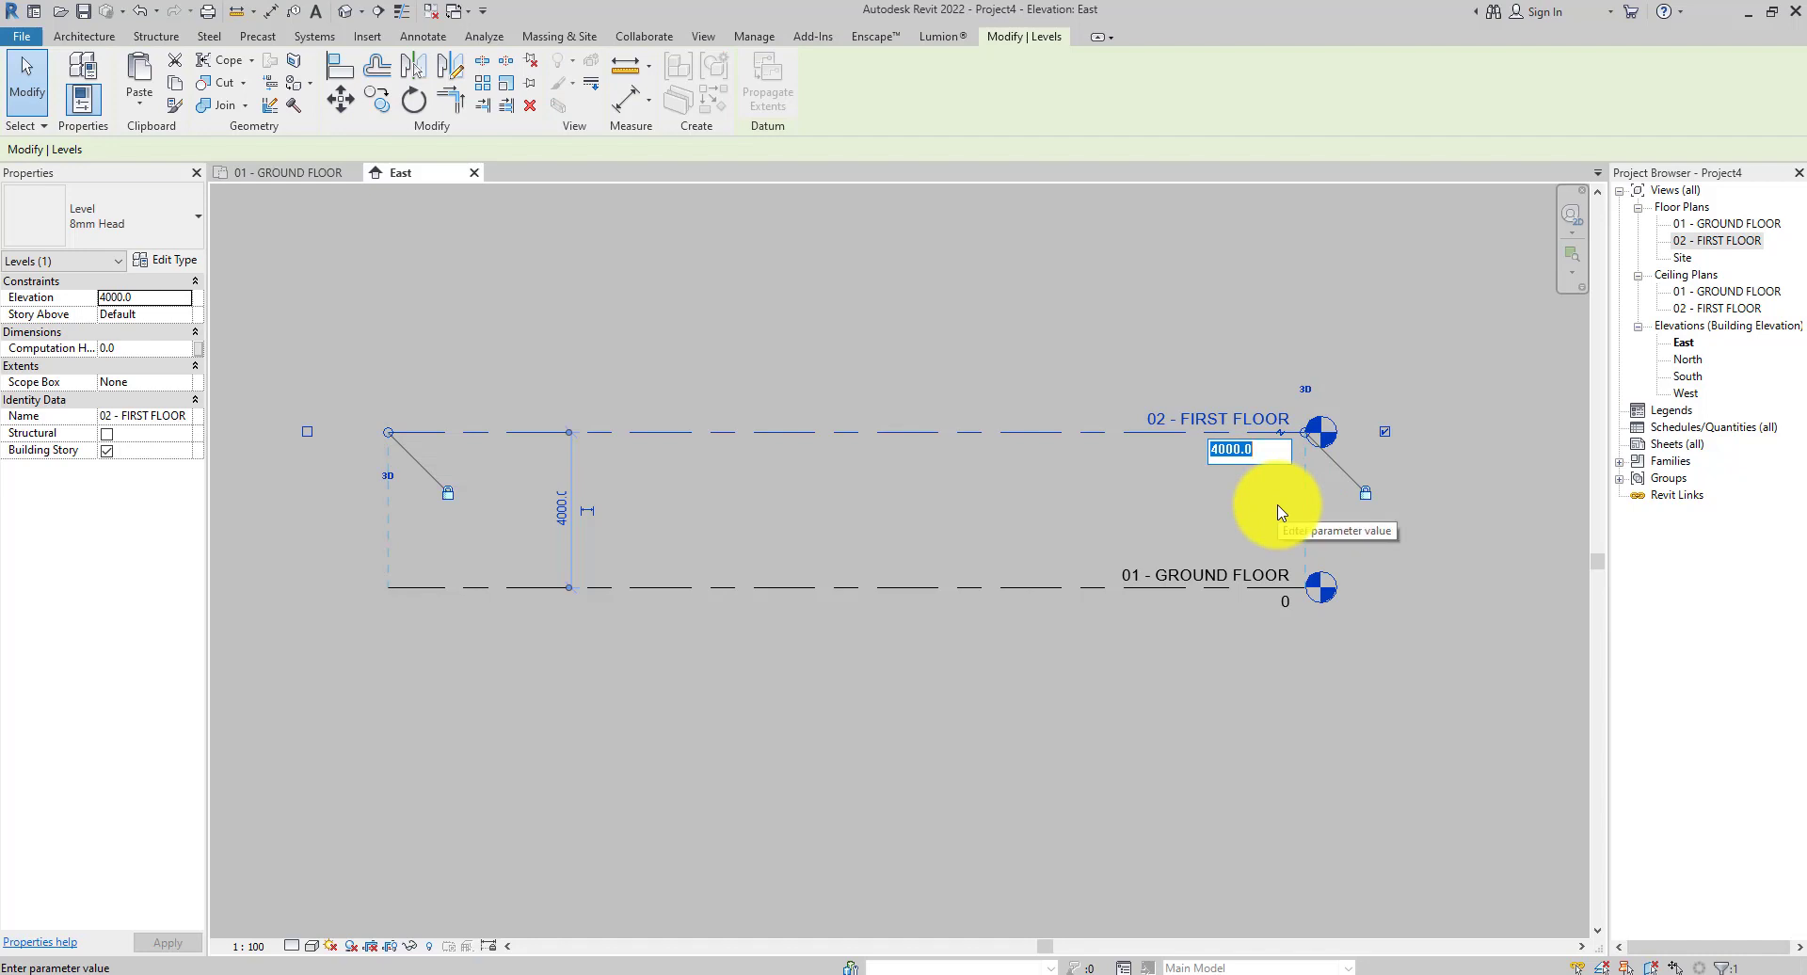
{"action": "type", "text": "3450"}
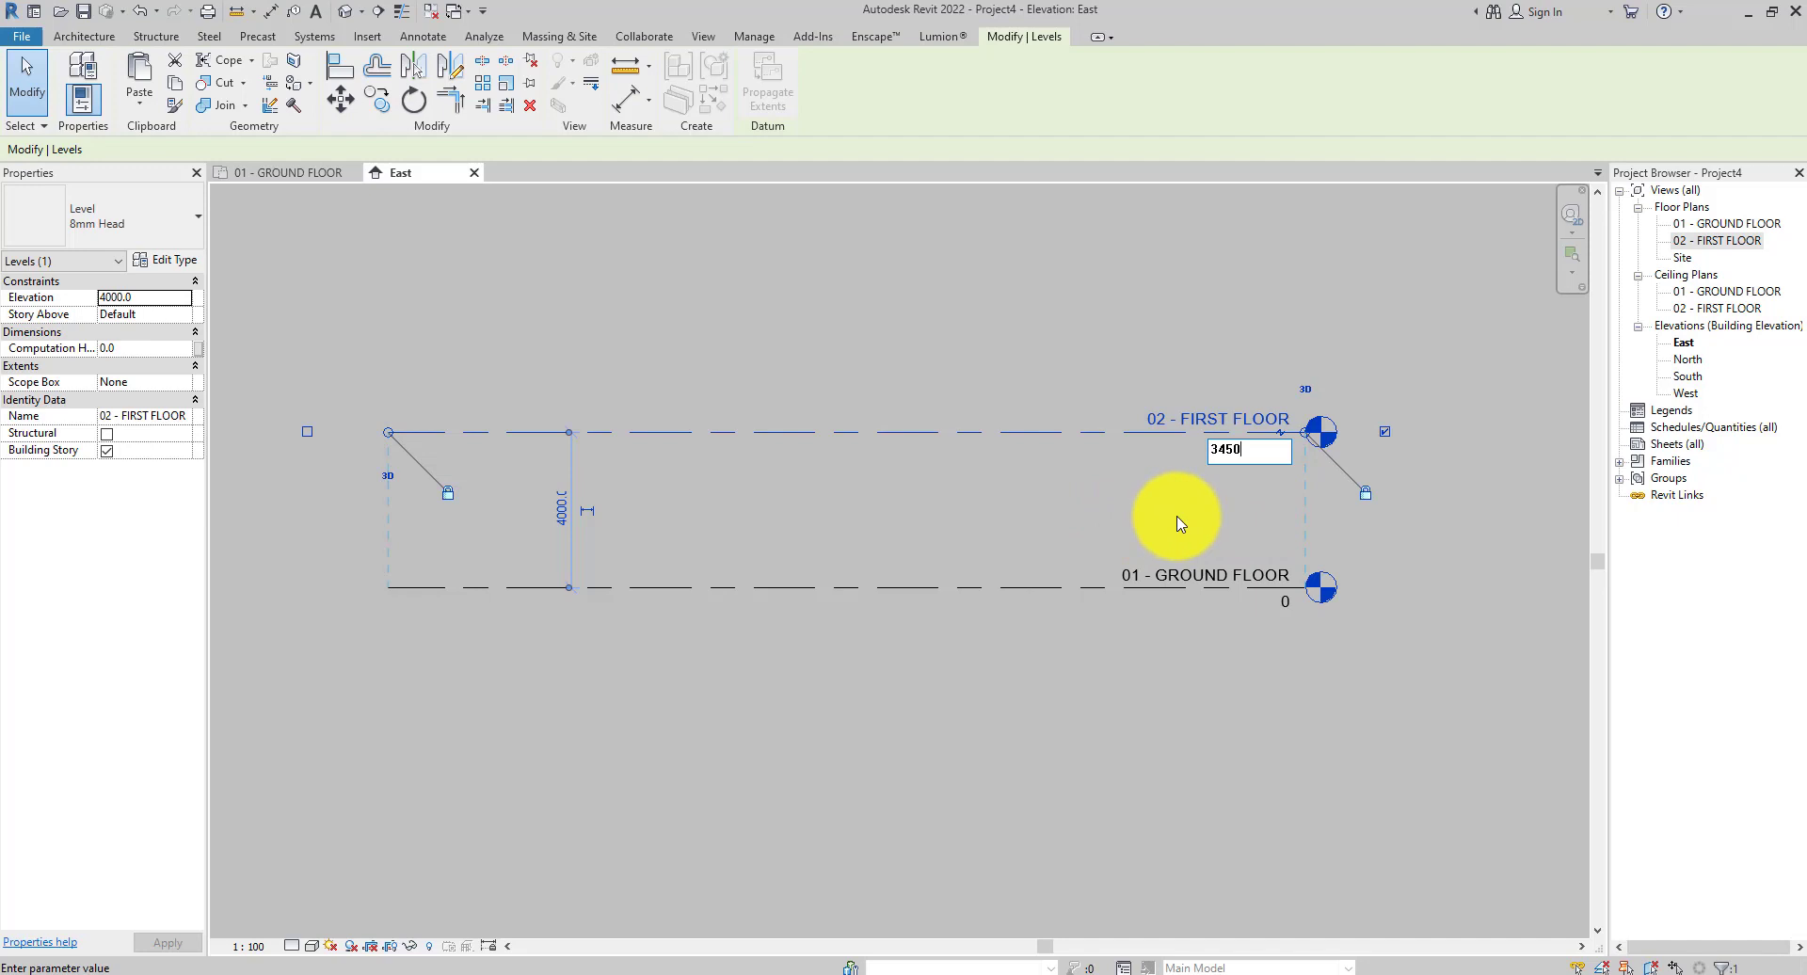
{"action": "key", "text": "Return"}
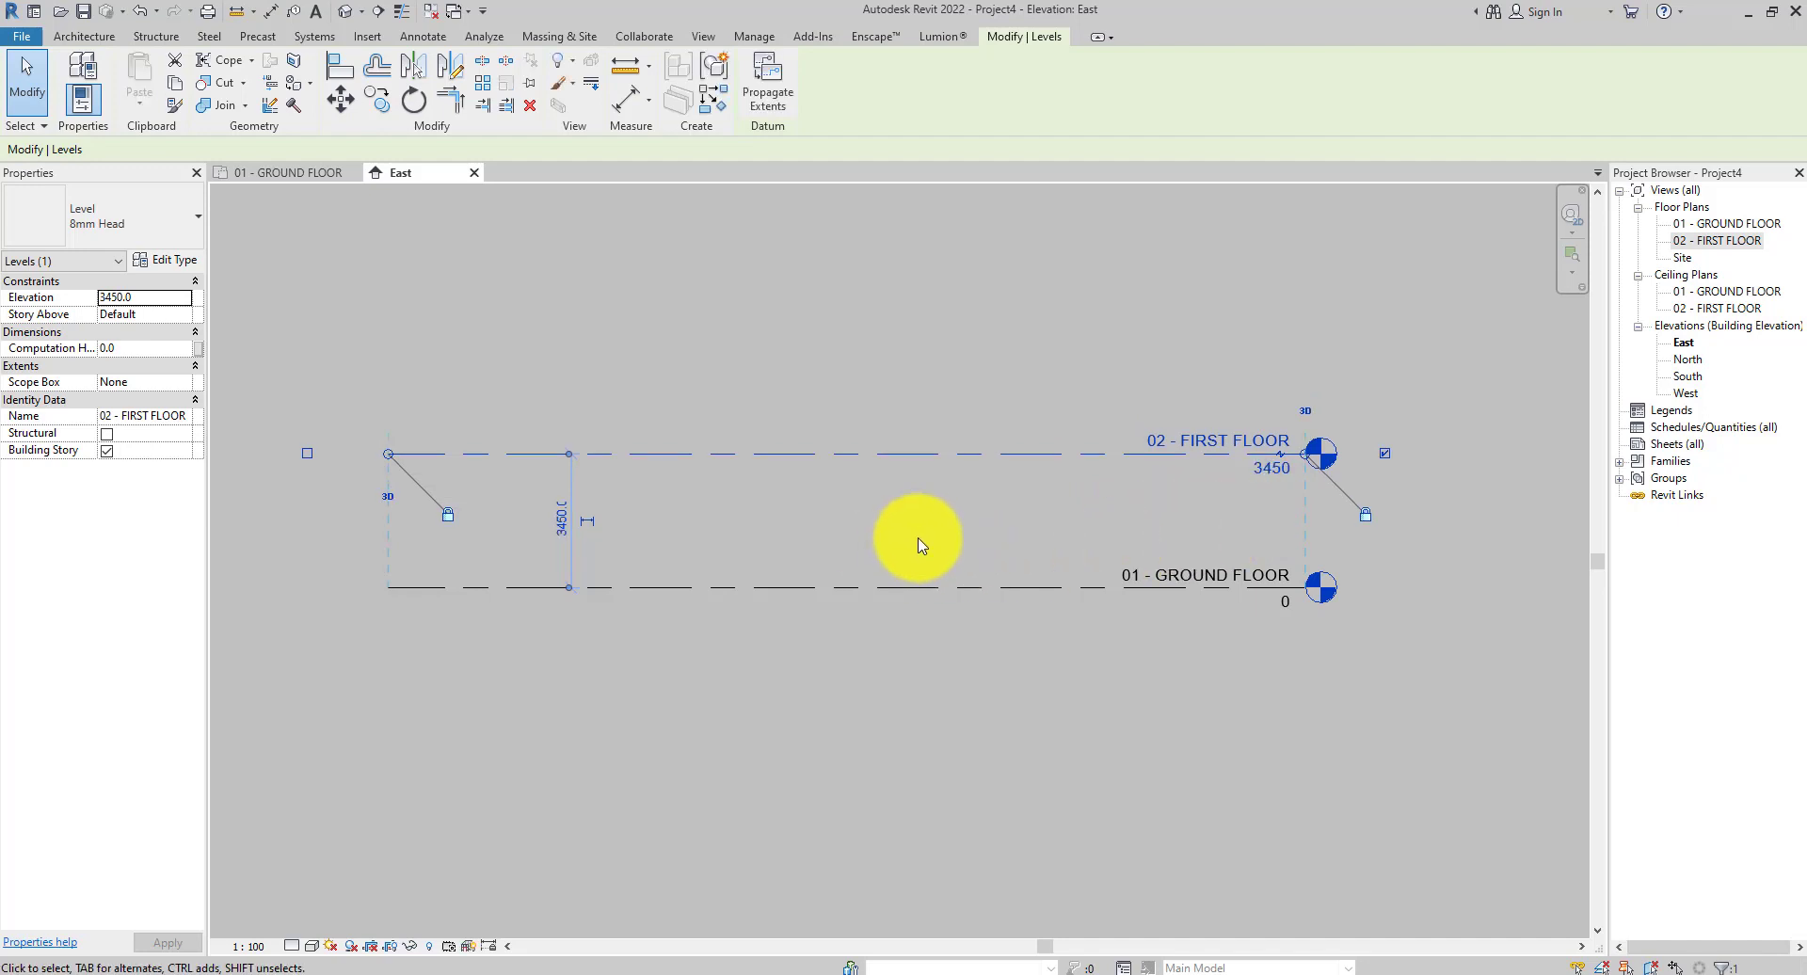
{"action": "left_click", "coordinate": [1153, 499]}
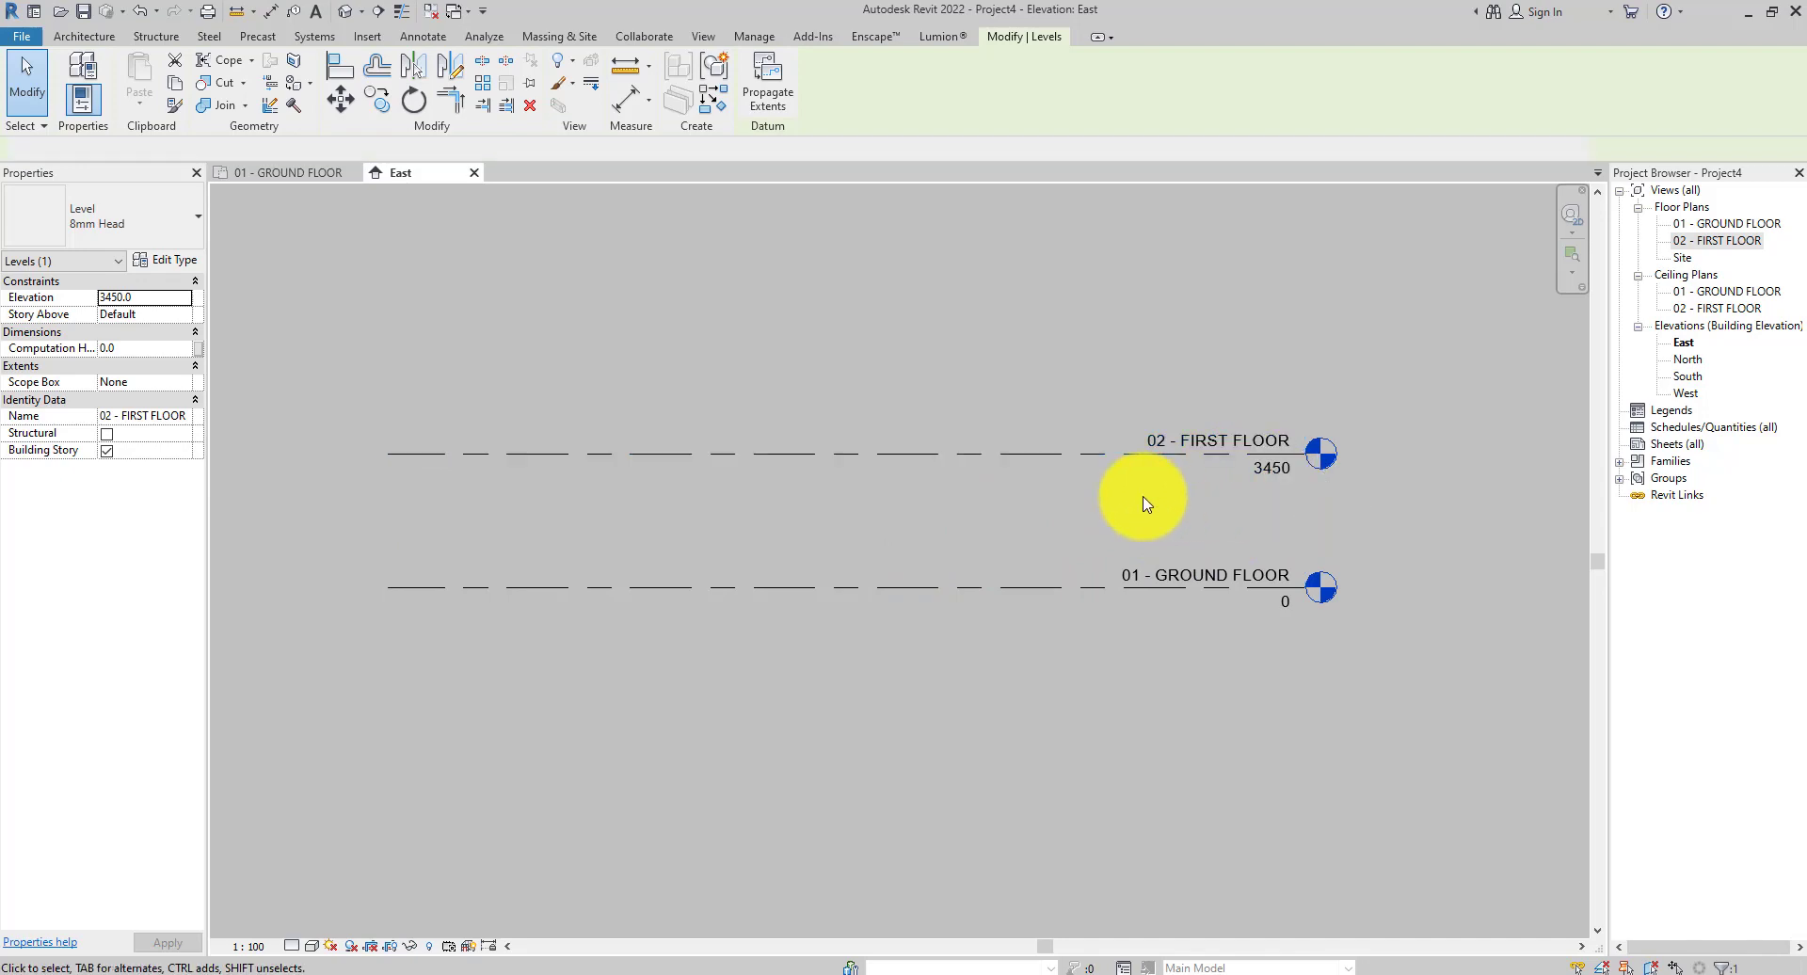
{"action": "left_click", "coordinate": [1035, 457]}
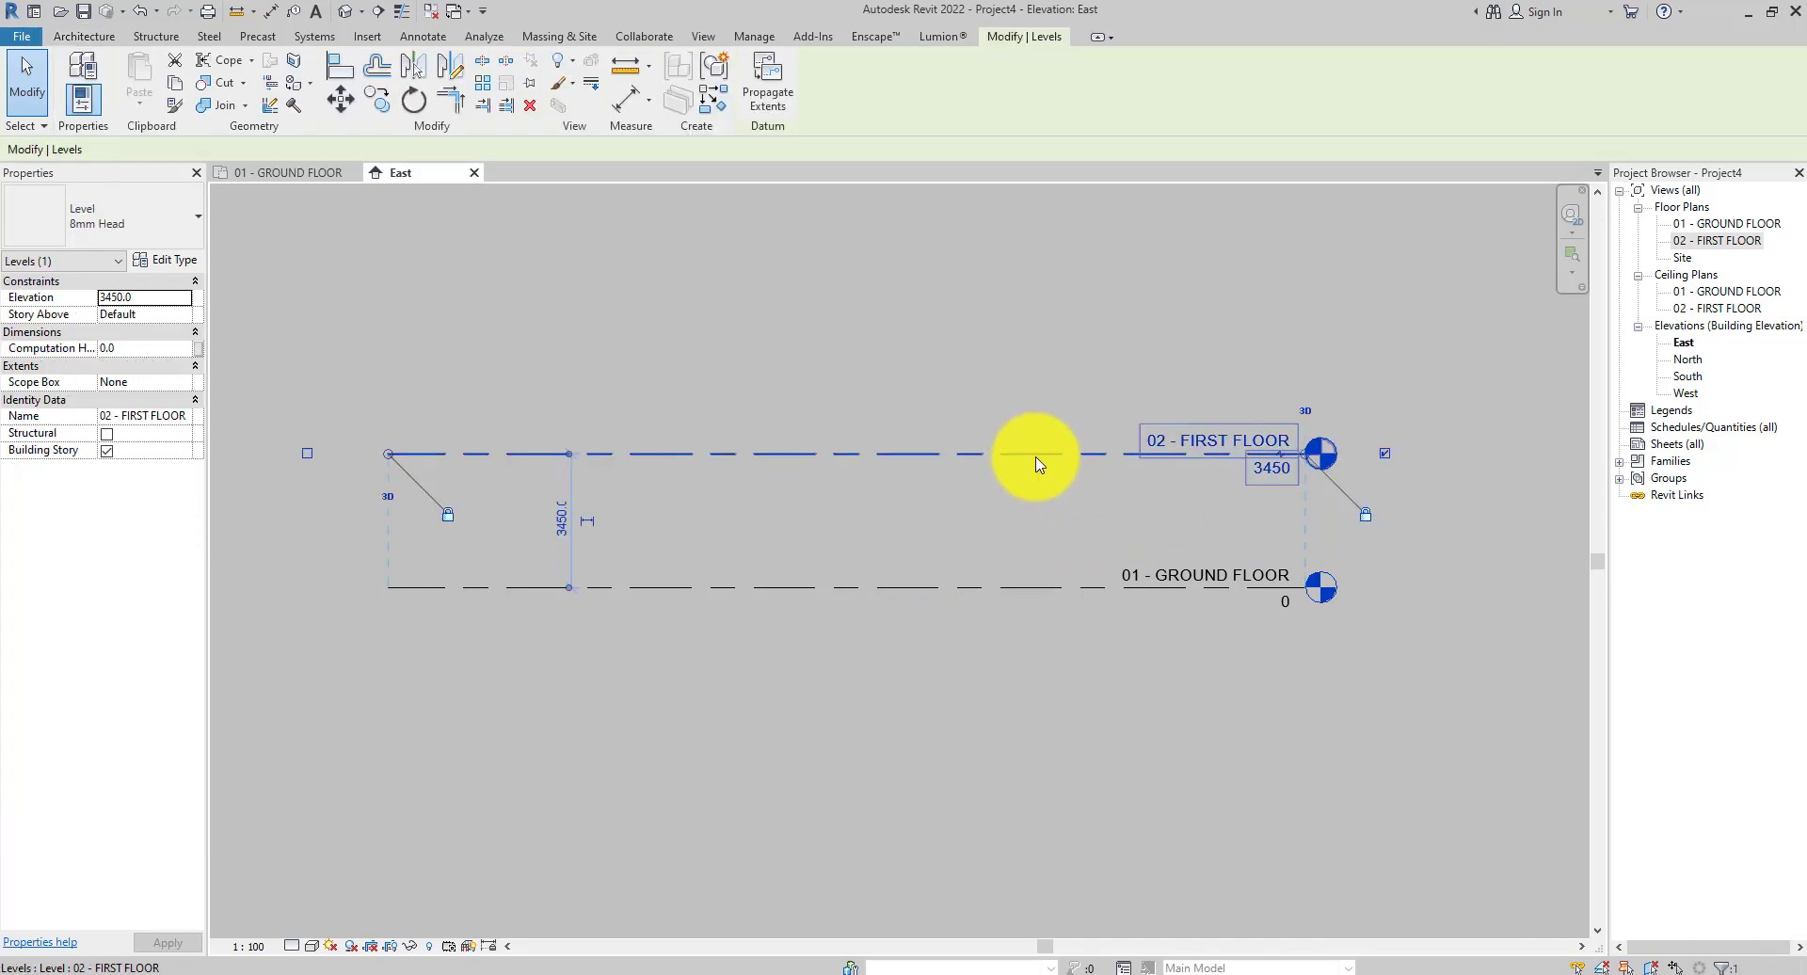
{"action": "left_click", "coordinate": [1015, 494]}
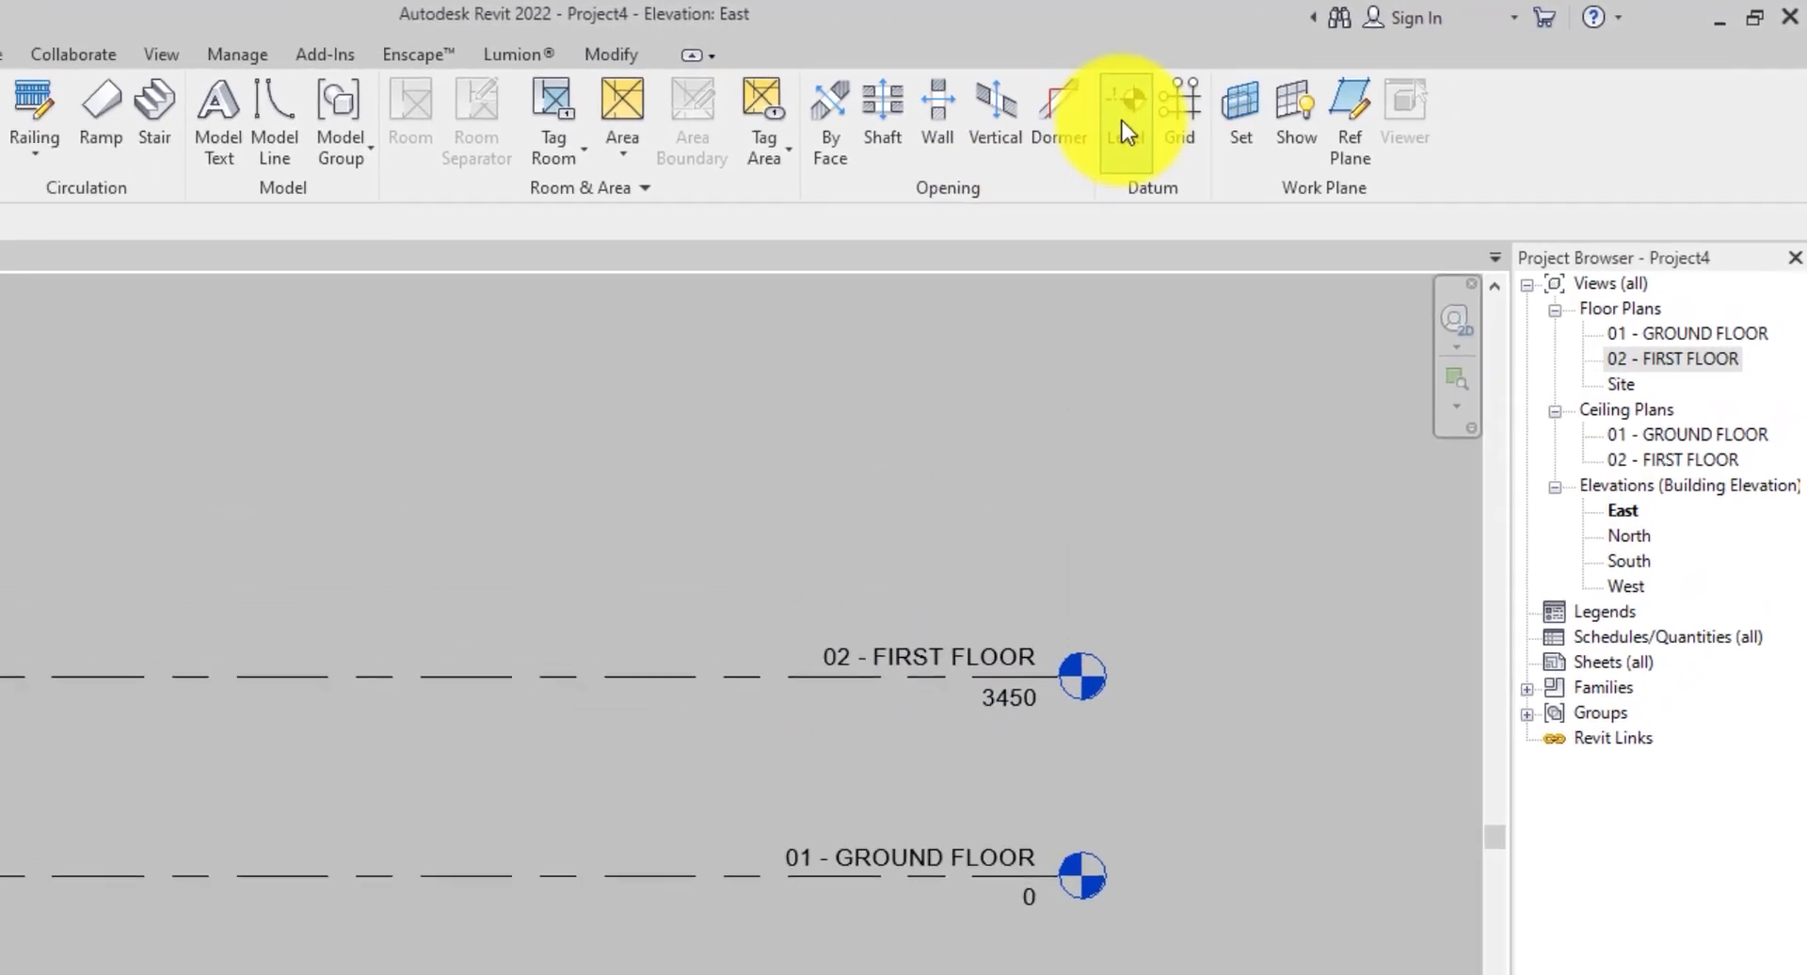
Draw a new Level 3 spaced 3450 above 02 - FIRST FLOOR, at elevation 6900.
{"action": "left_click", "coordinate": [1078, 136]}
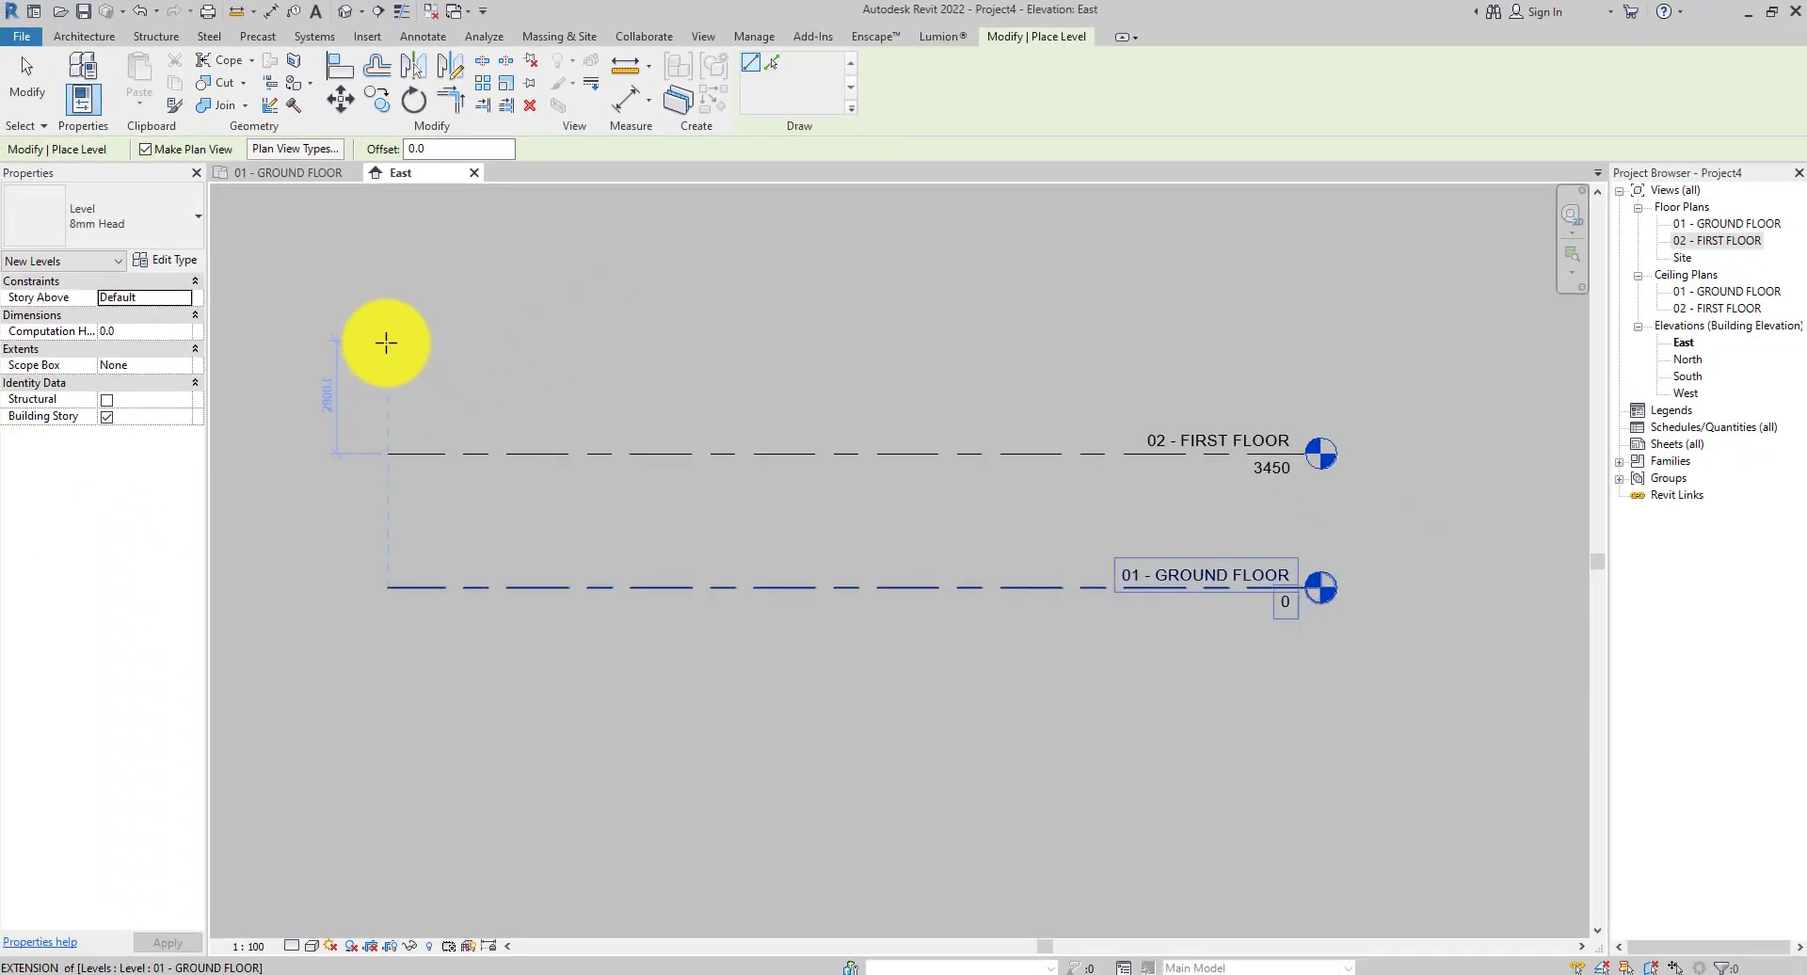
{"action": "left_click", "coordinate": [391, 336]}
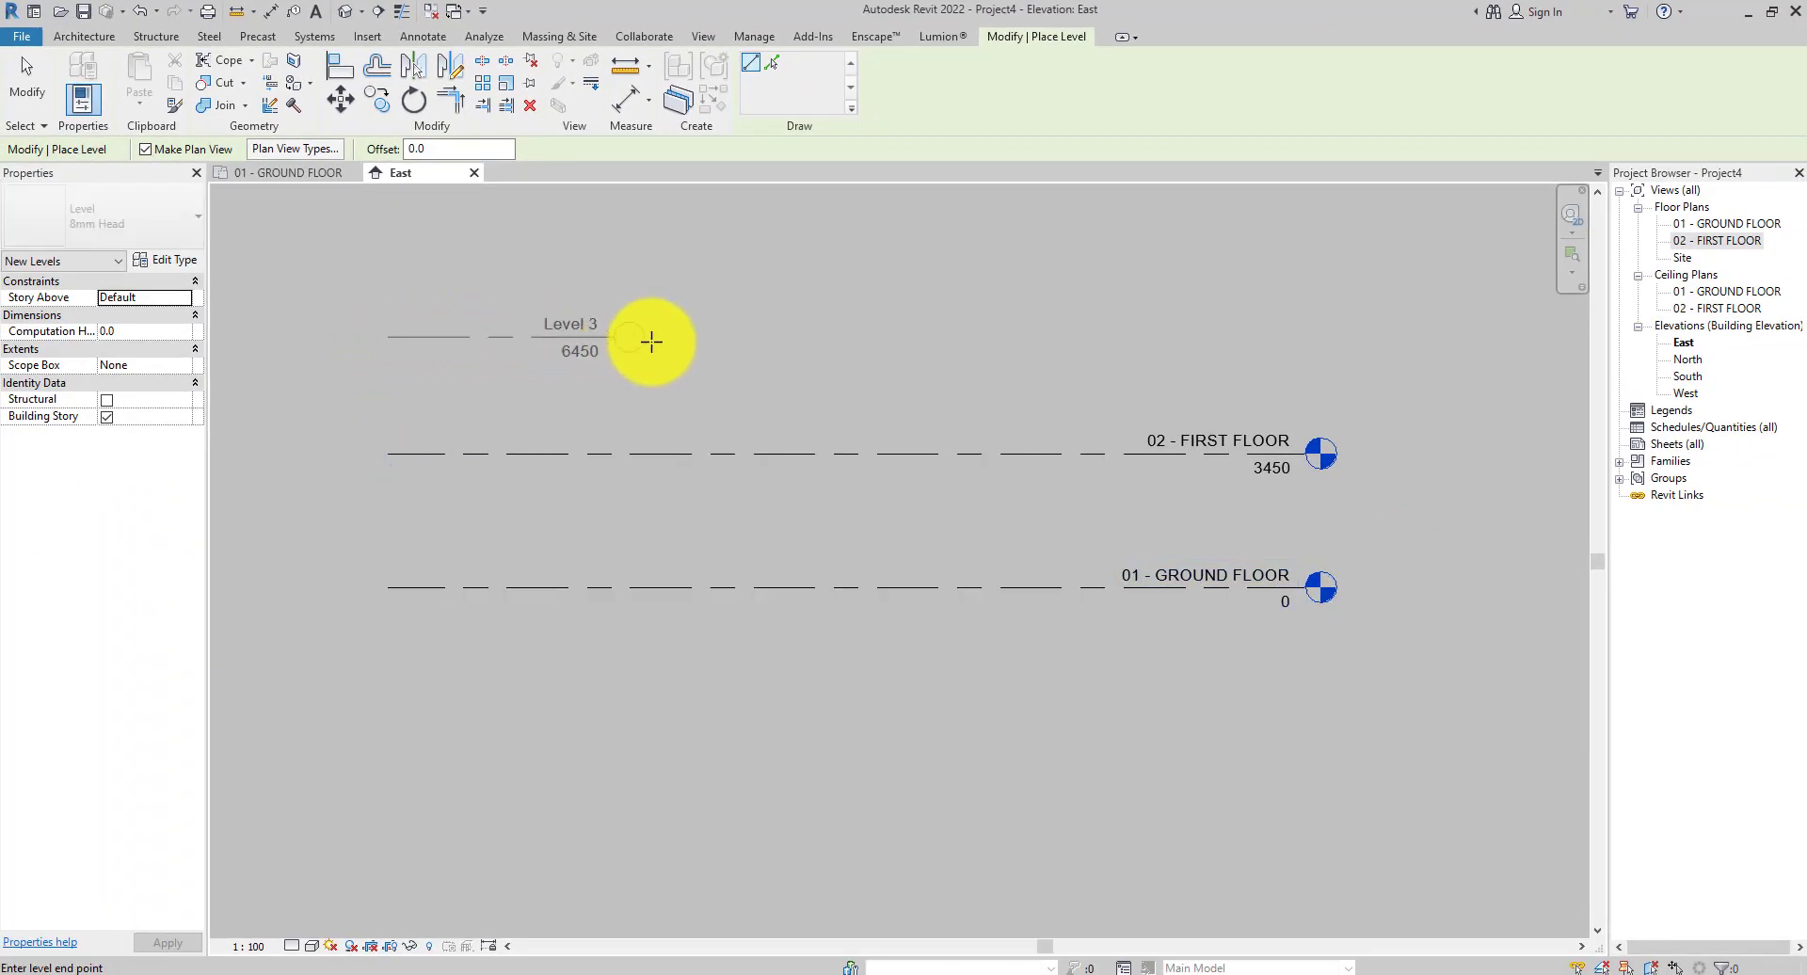
{"action": "left_click", "coordinate": [1309, 348]}
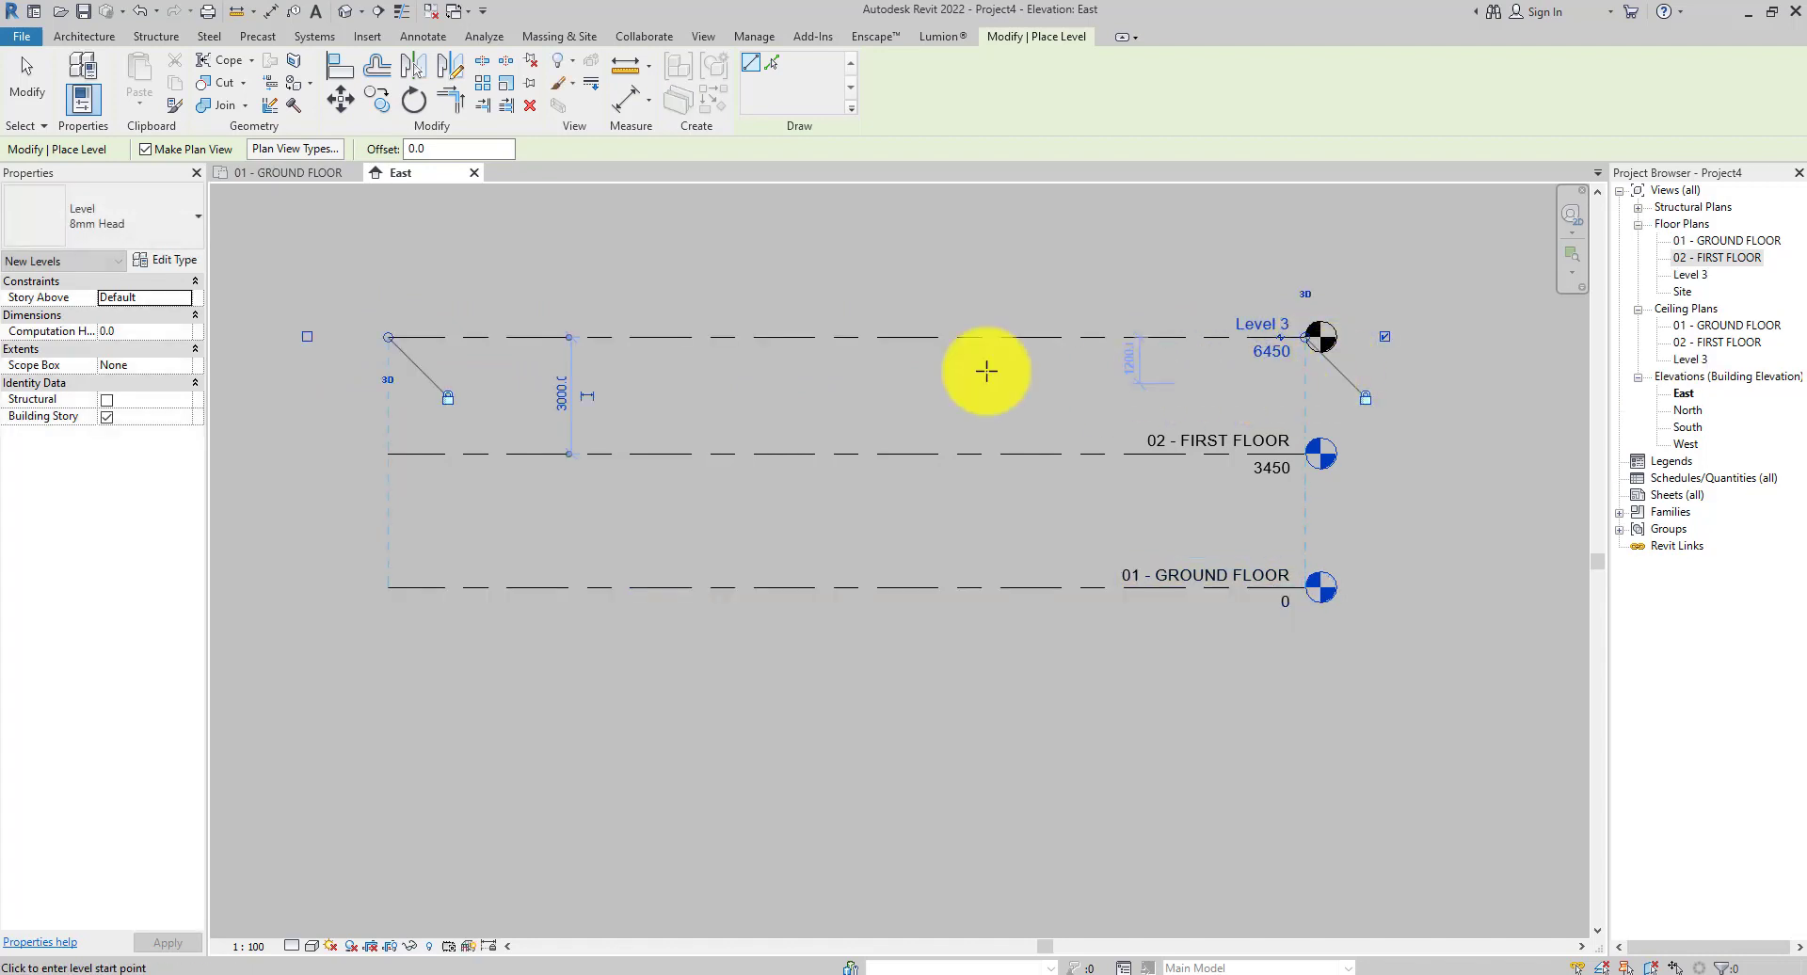
{"action": "left_click", "coordinate": [562, 393]}
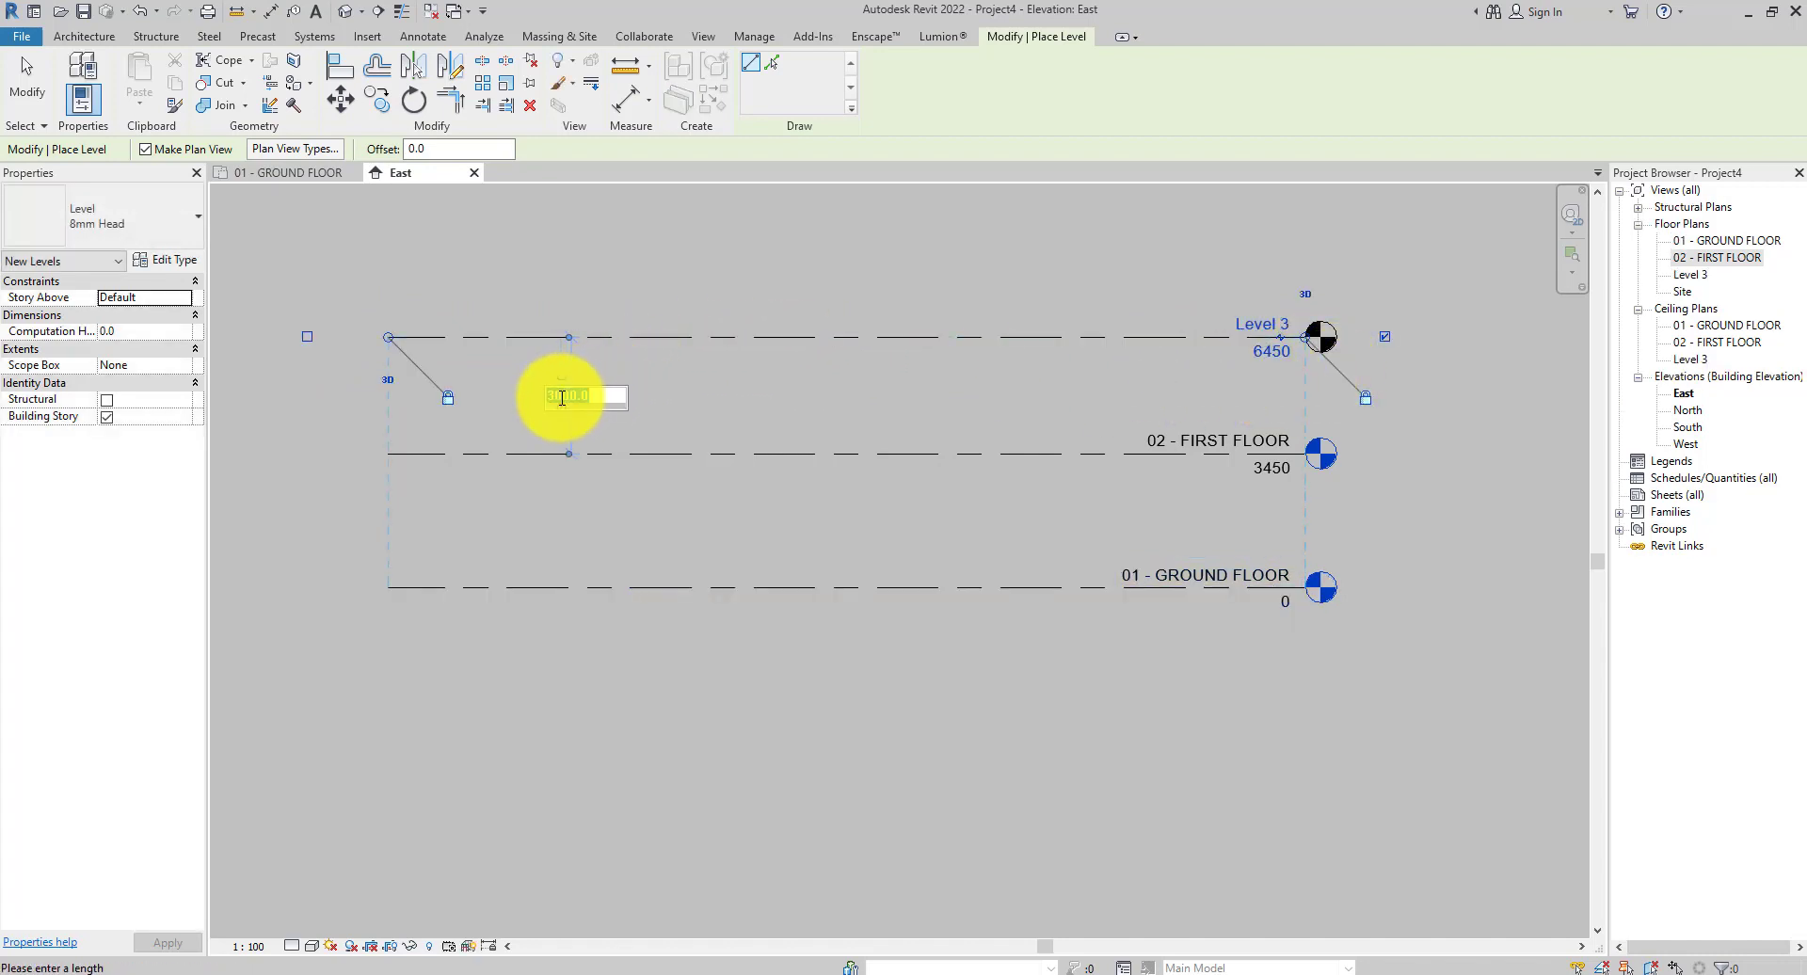
{"action": "type", "text": "3450"}
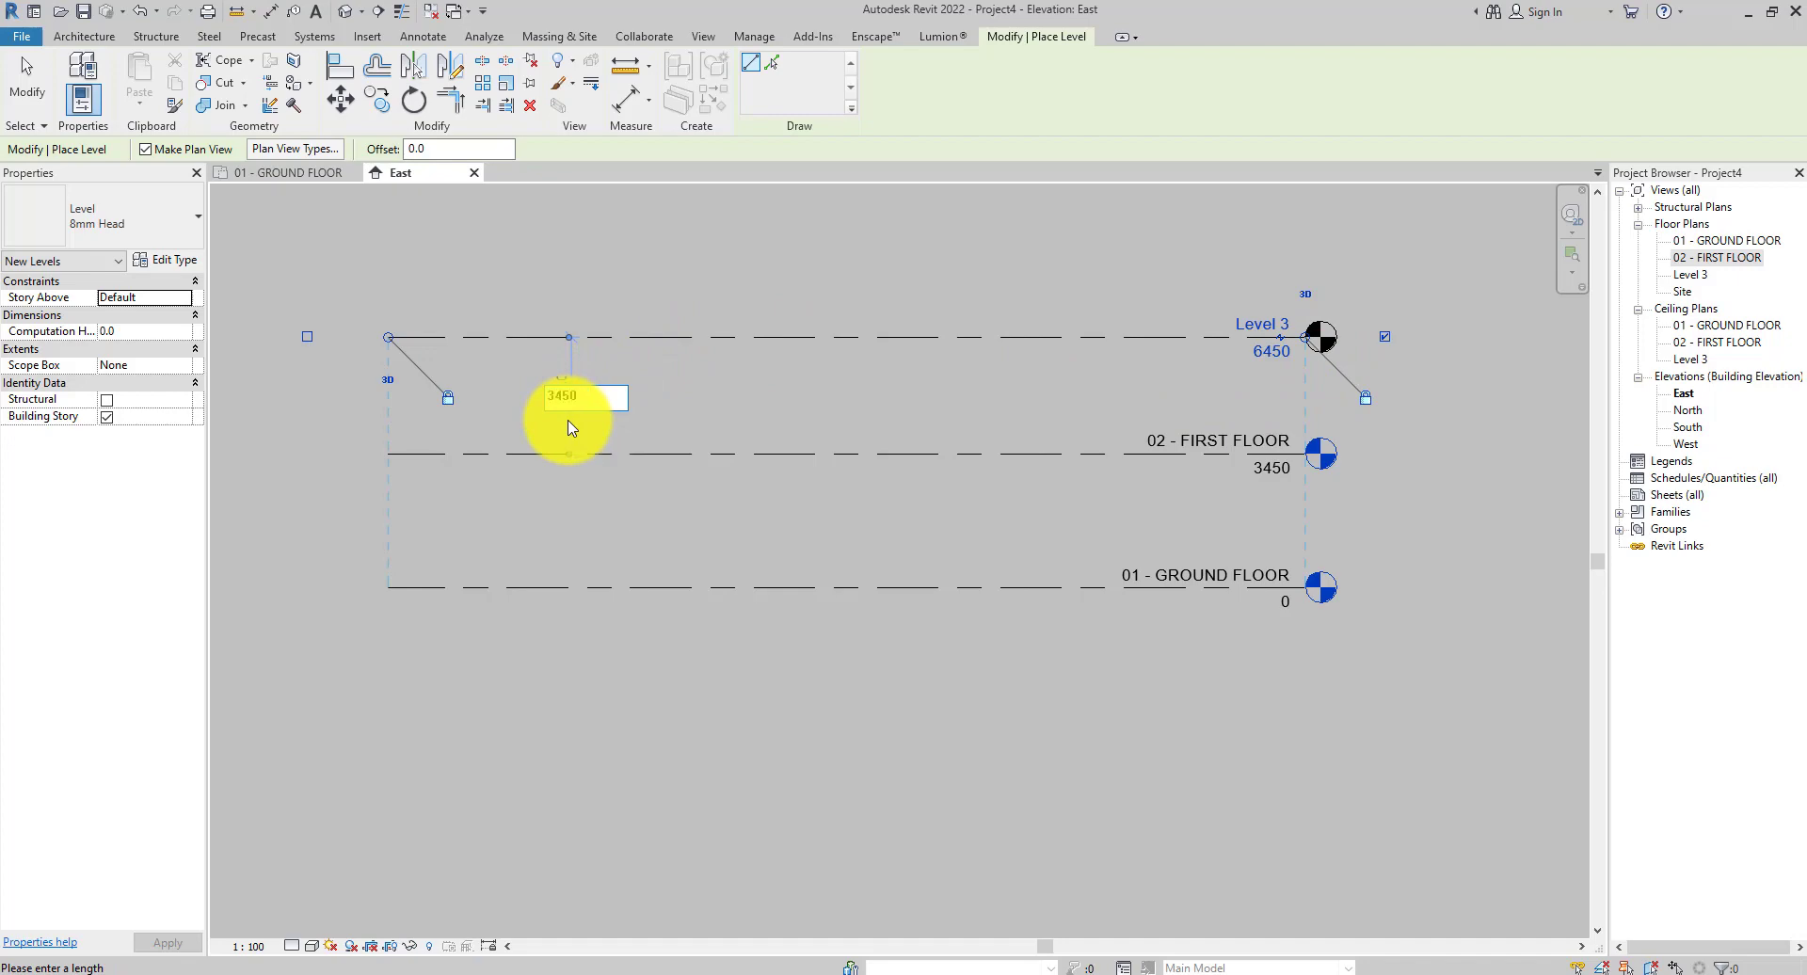
{"action": "key", "text": "Return"}
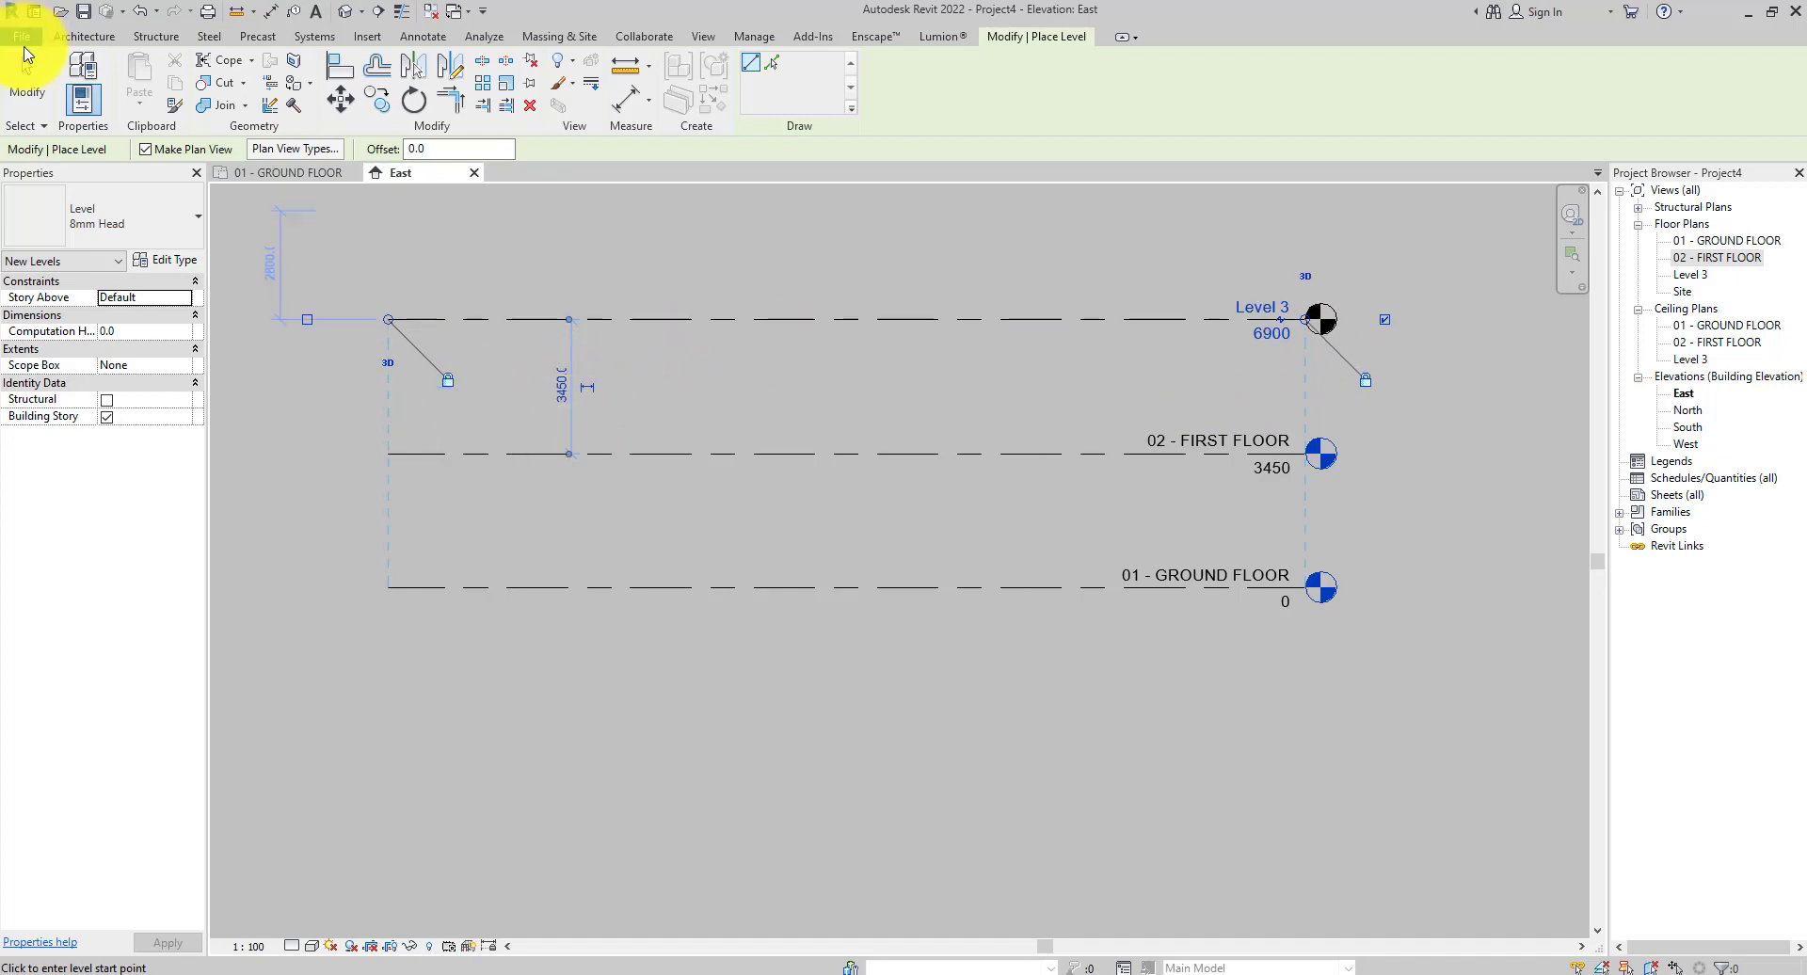
{"action": "left_click", "coordinate": [27, 80]}
{"action": "left_click", "coordinate": [827, 320]}
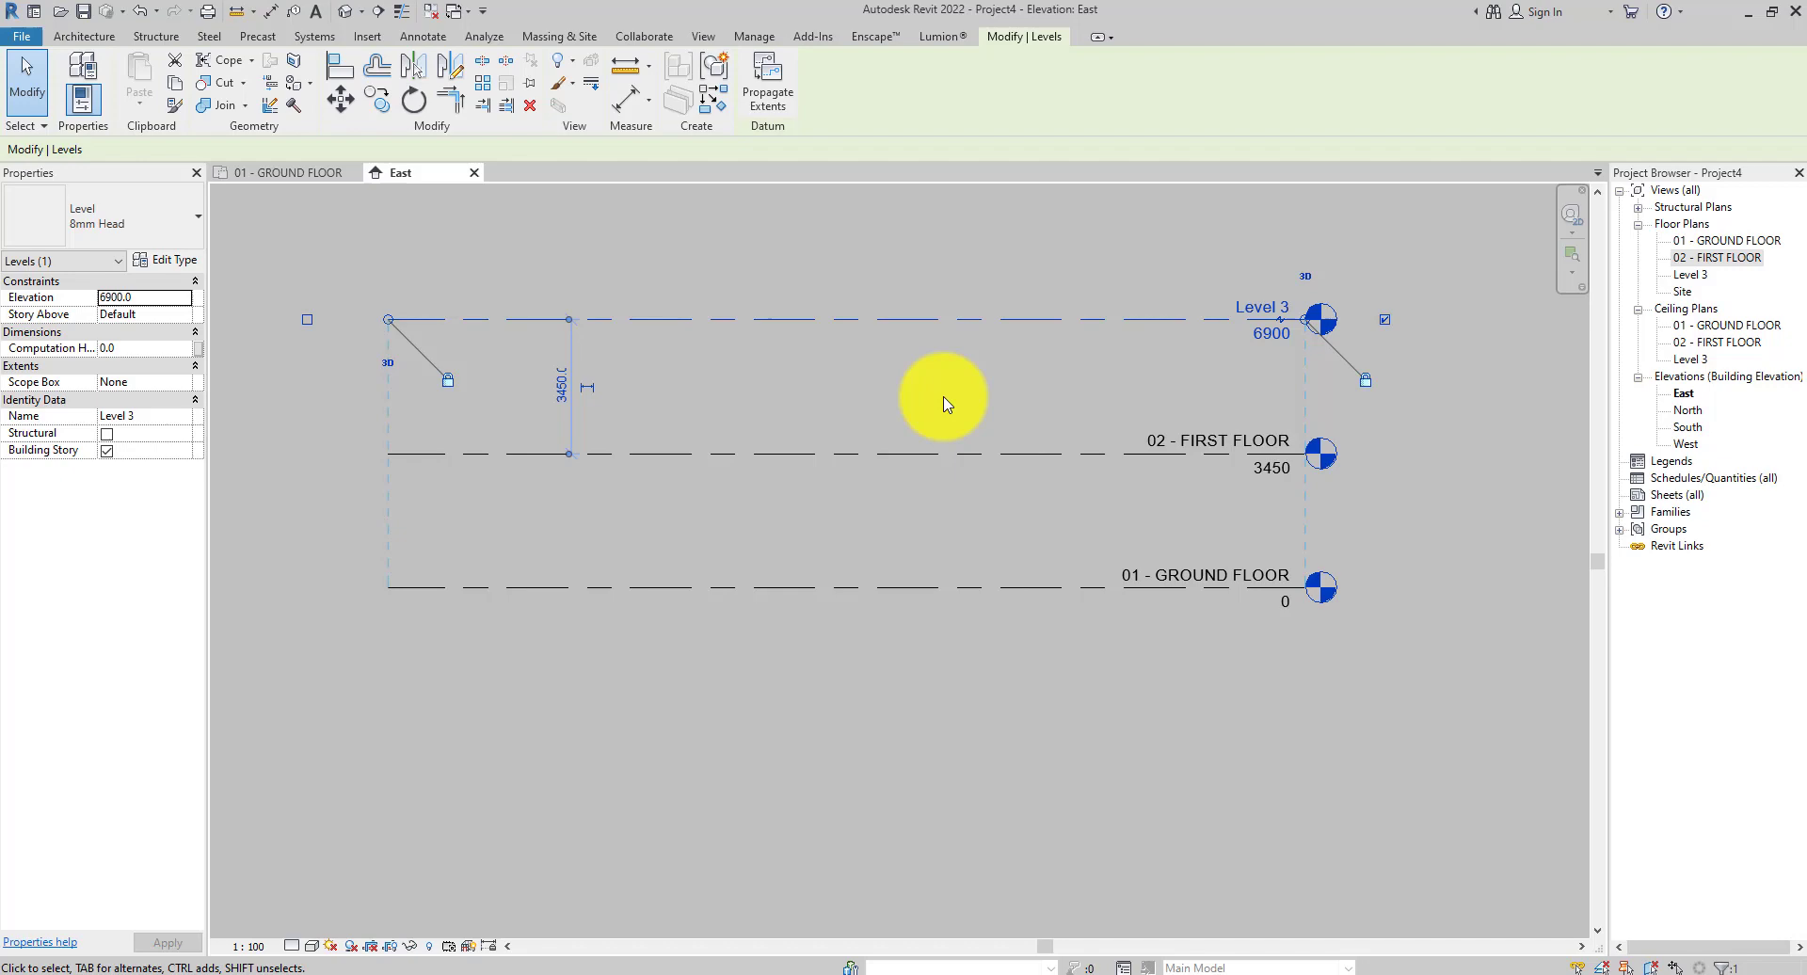
{"action": "left_click", "coordinate": [789, 393]}
{"action": "left_click", "coordinate": [912, 323]}
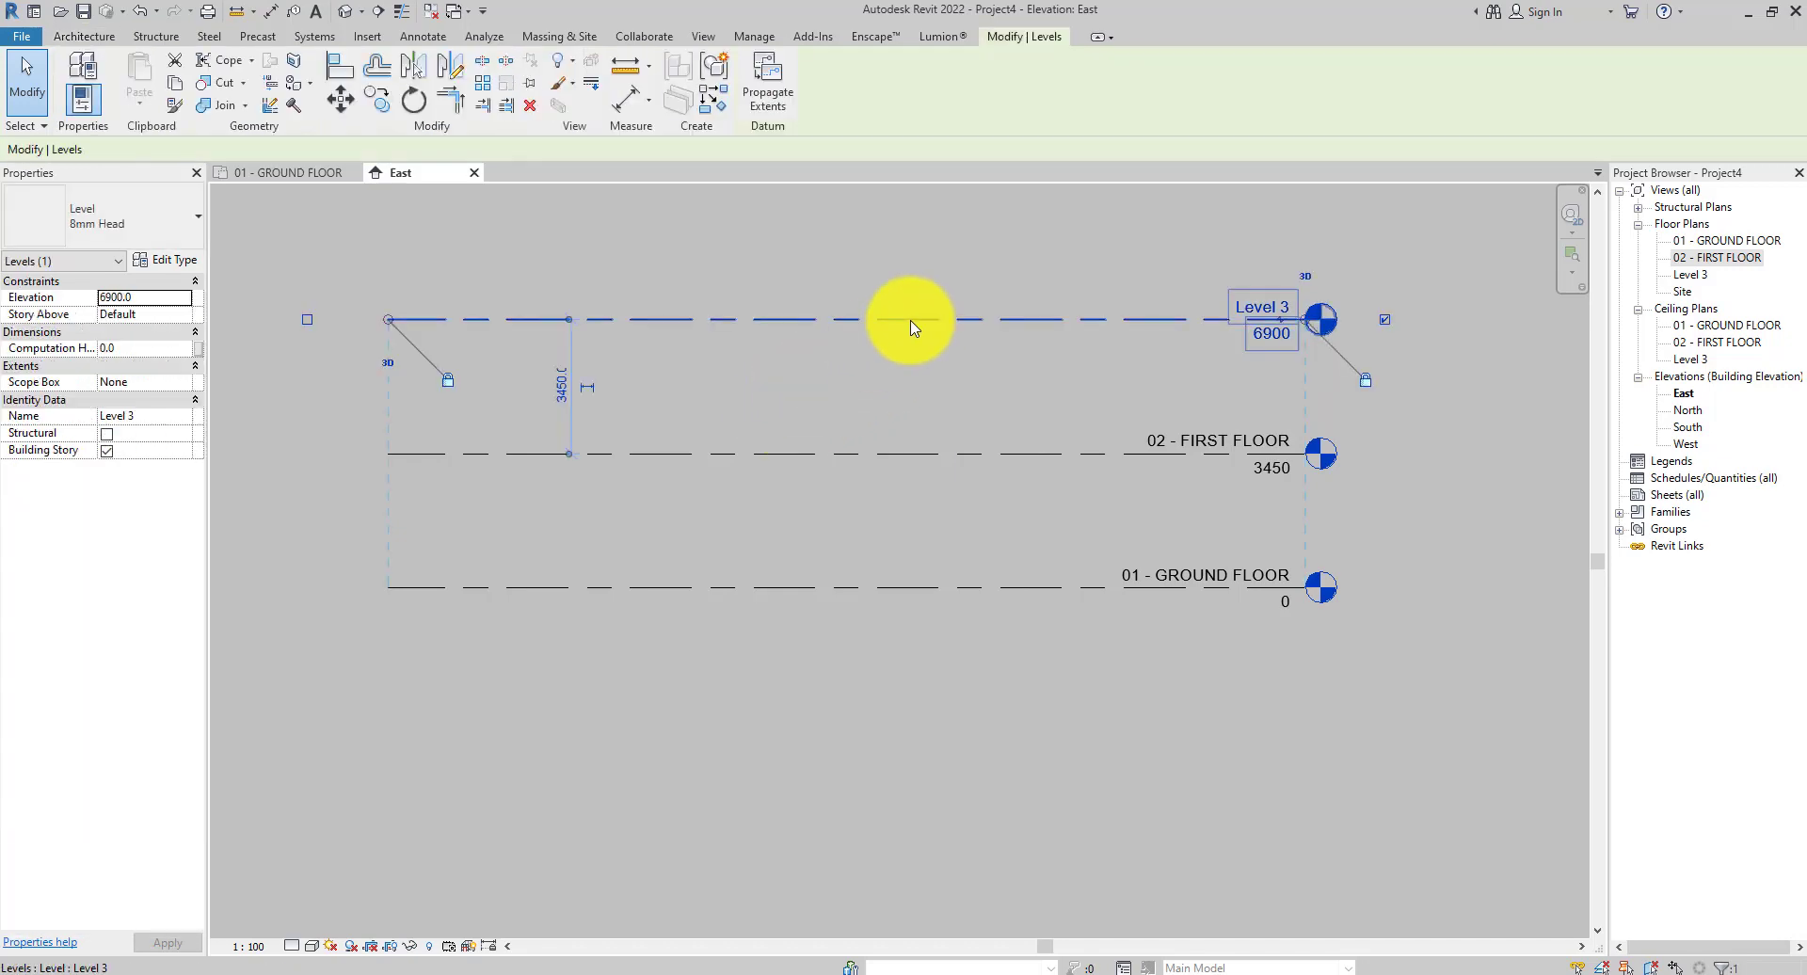
Set level placement to Pick Lines with a 450 offset and Make Plan View unchecked.
{"action": "left_click", "coordinate": [759, 238]}
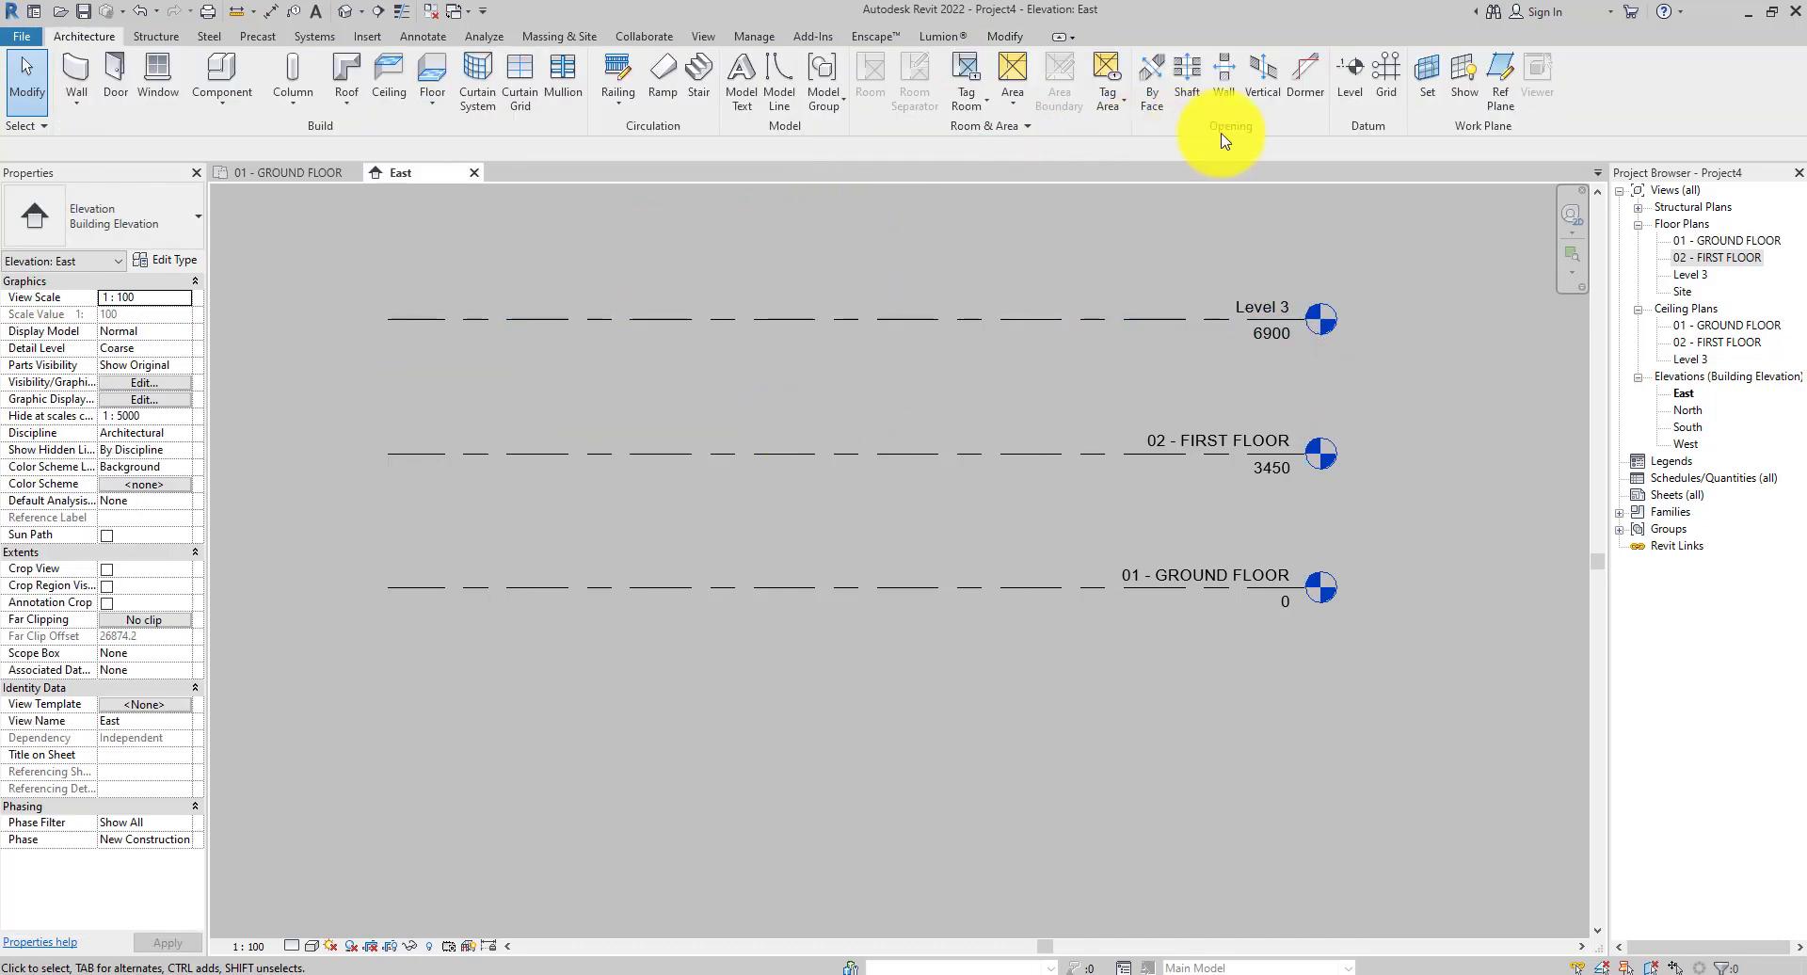
{"action": "left_click", "coordinate": [1349, 82]}
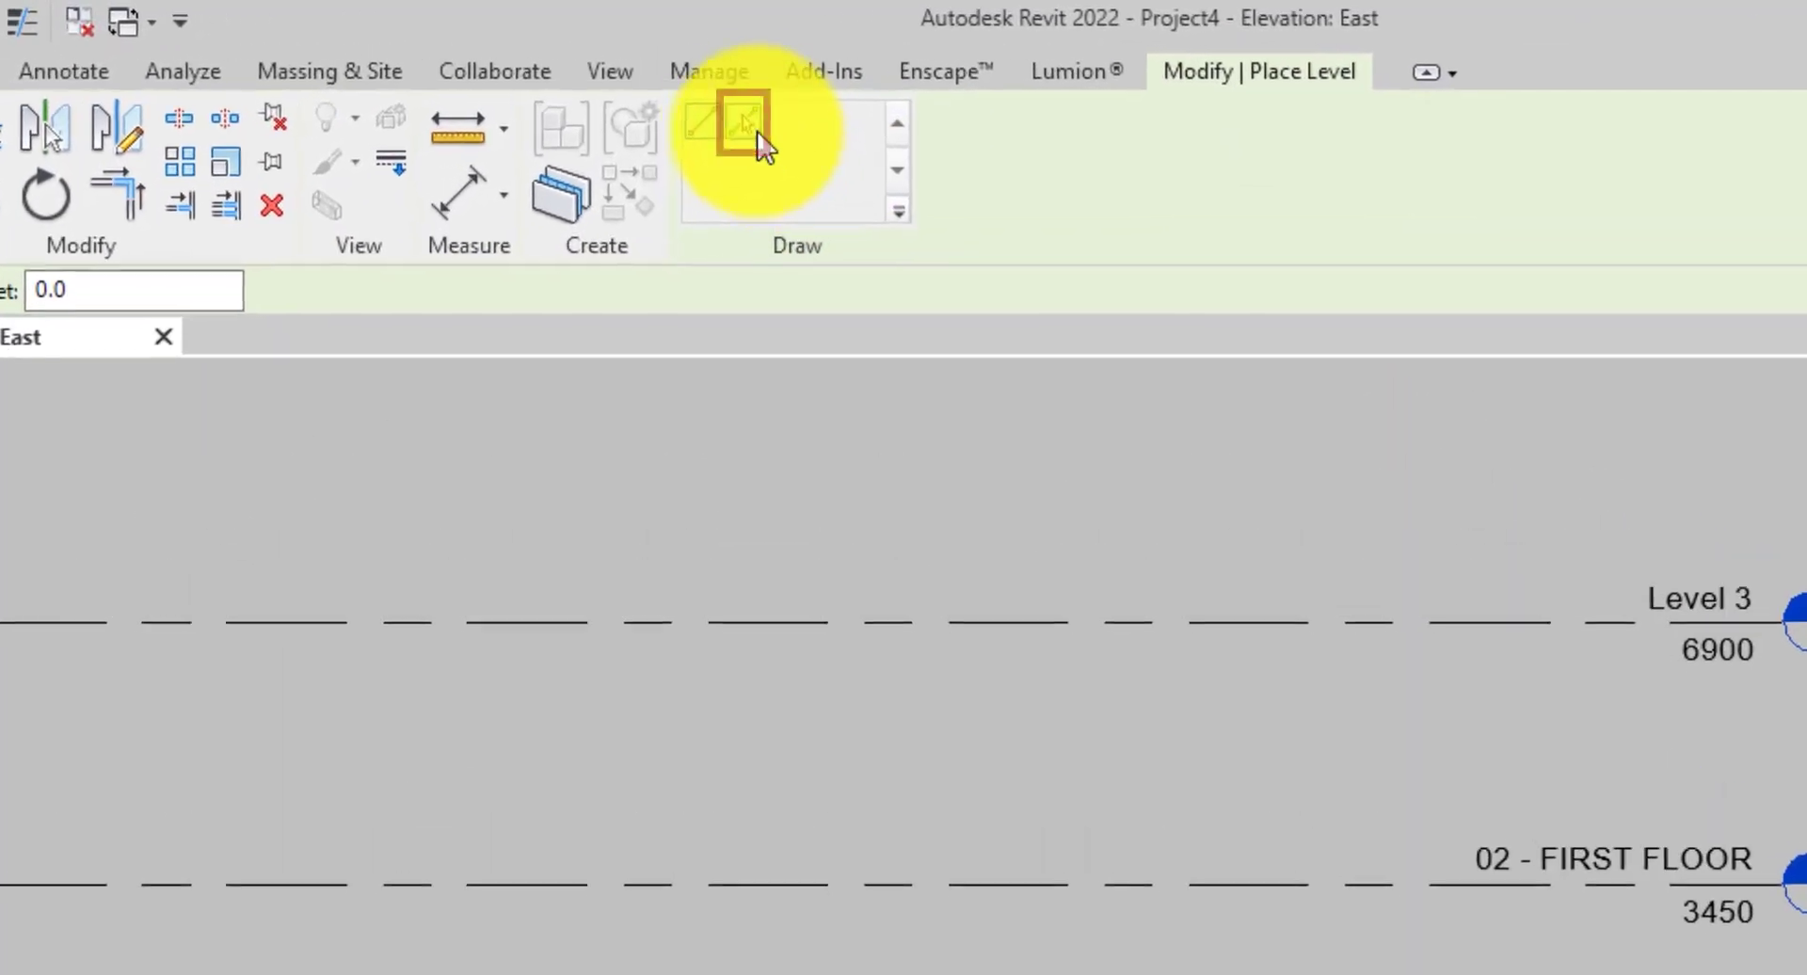
{"action": "left_click", "coordinate": [759, 135]}
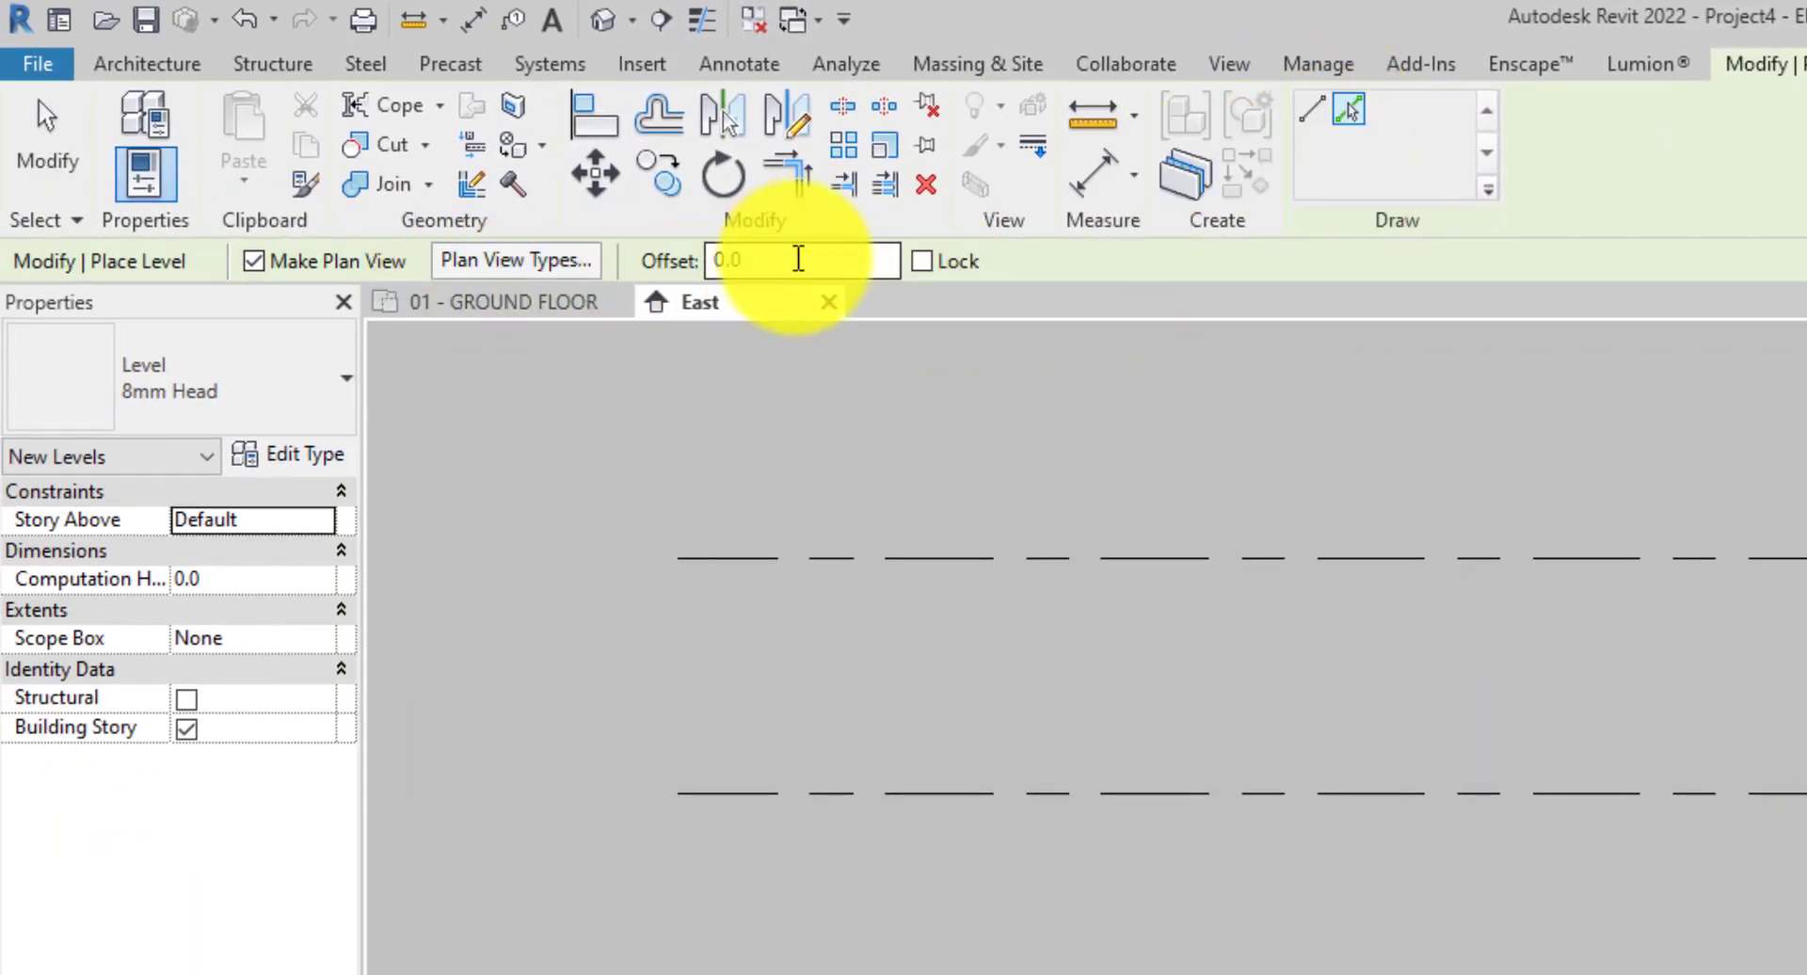
{"action": "left_click", "coordinate": [799, 259]}
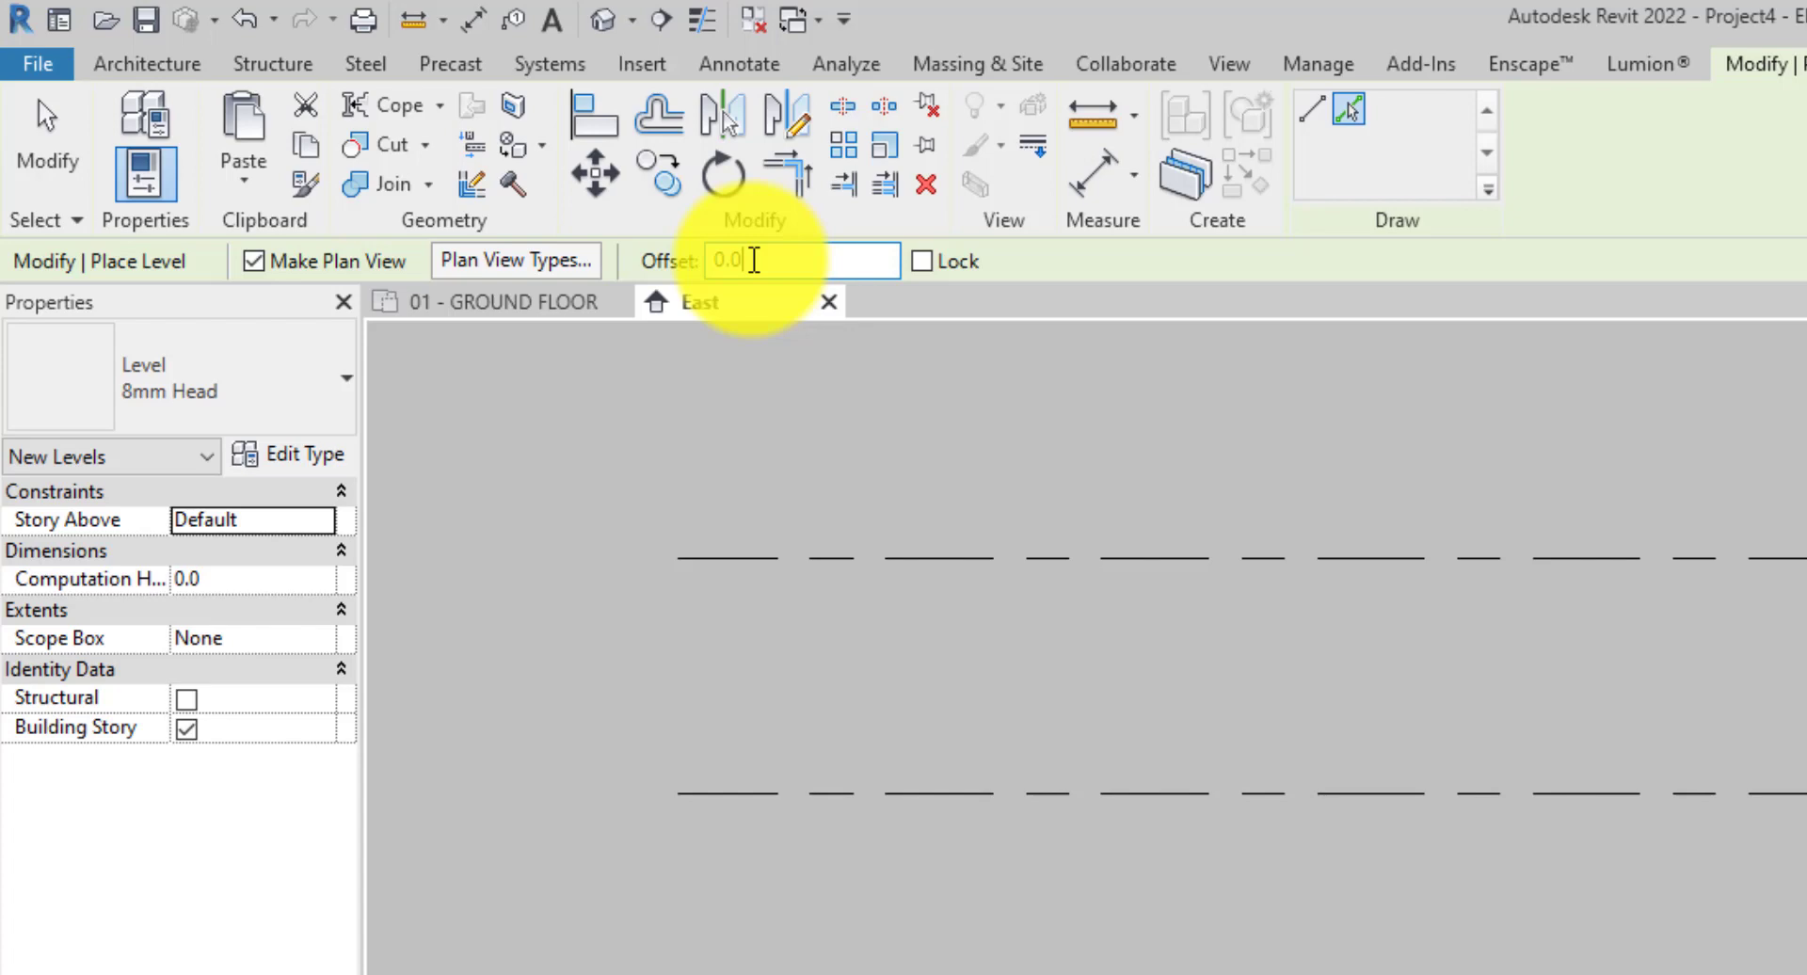
{"action": "left_click_drag", "start_coordinate": [754, 260], "coordinate": [691, 262]}
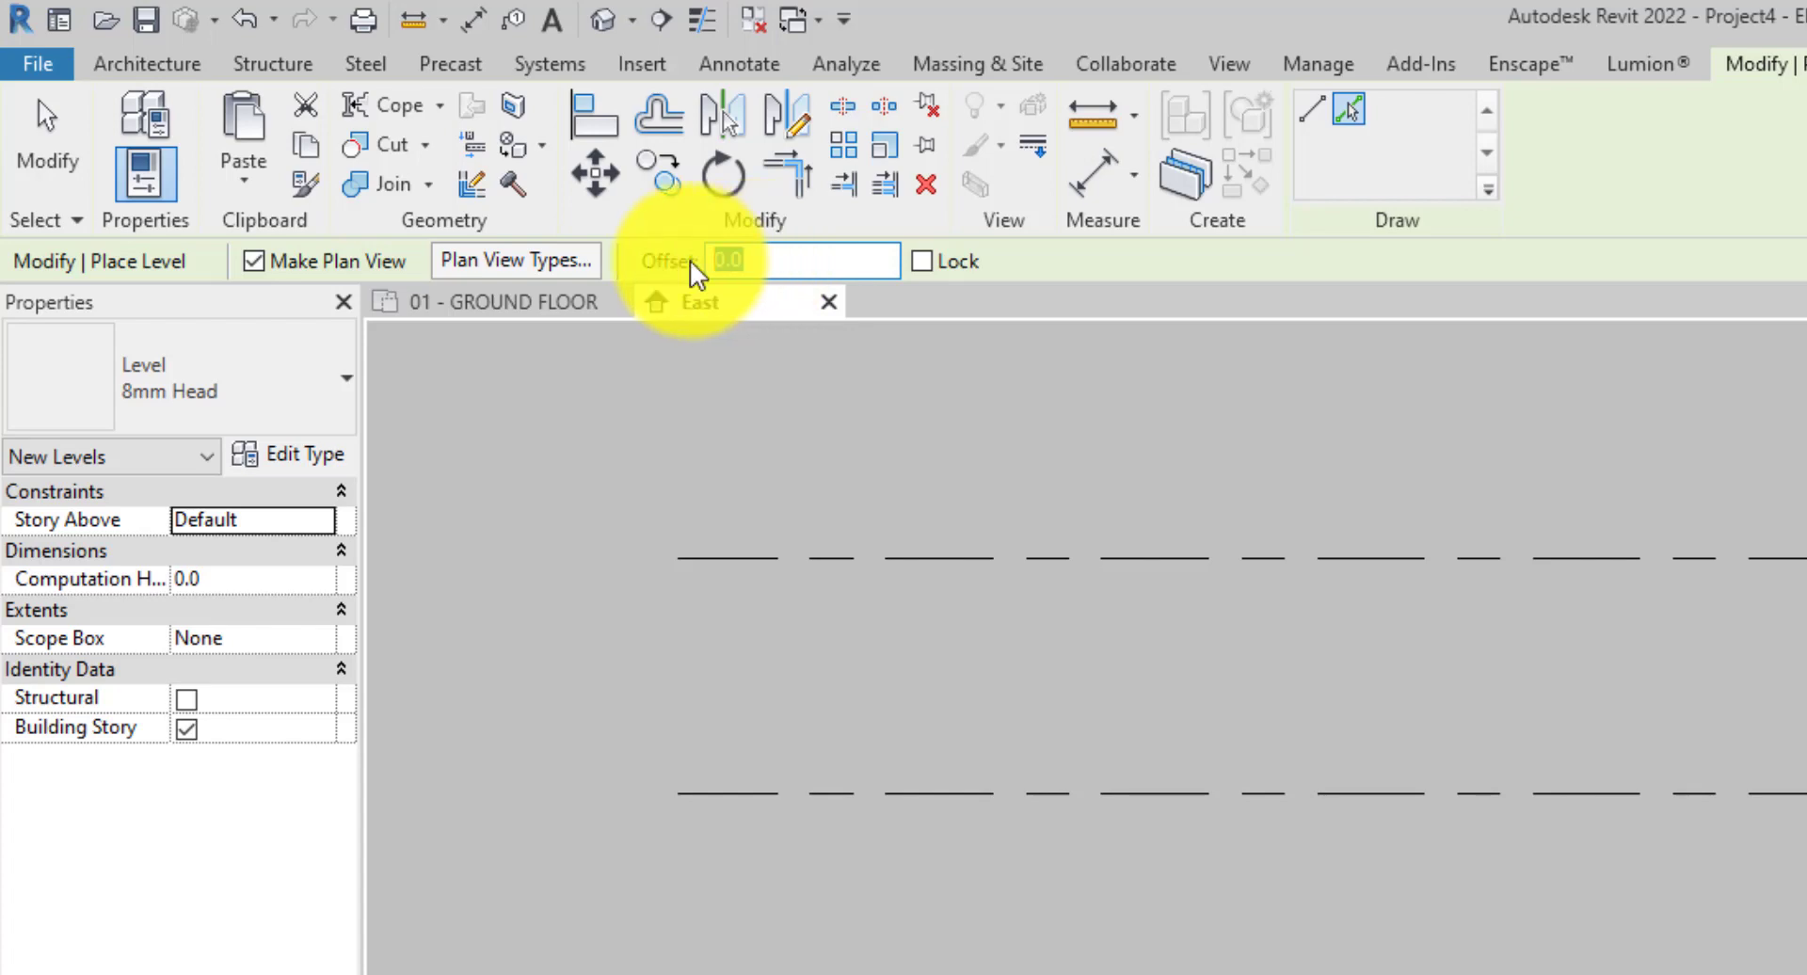
{"action": "type", "text": "450"}
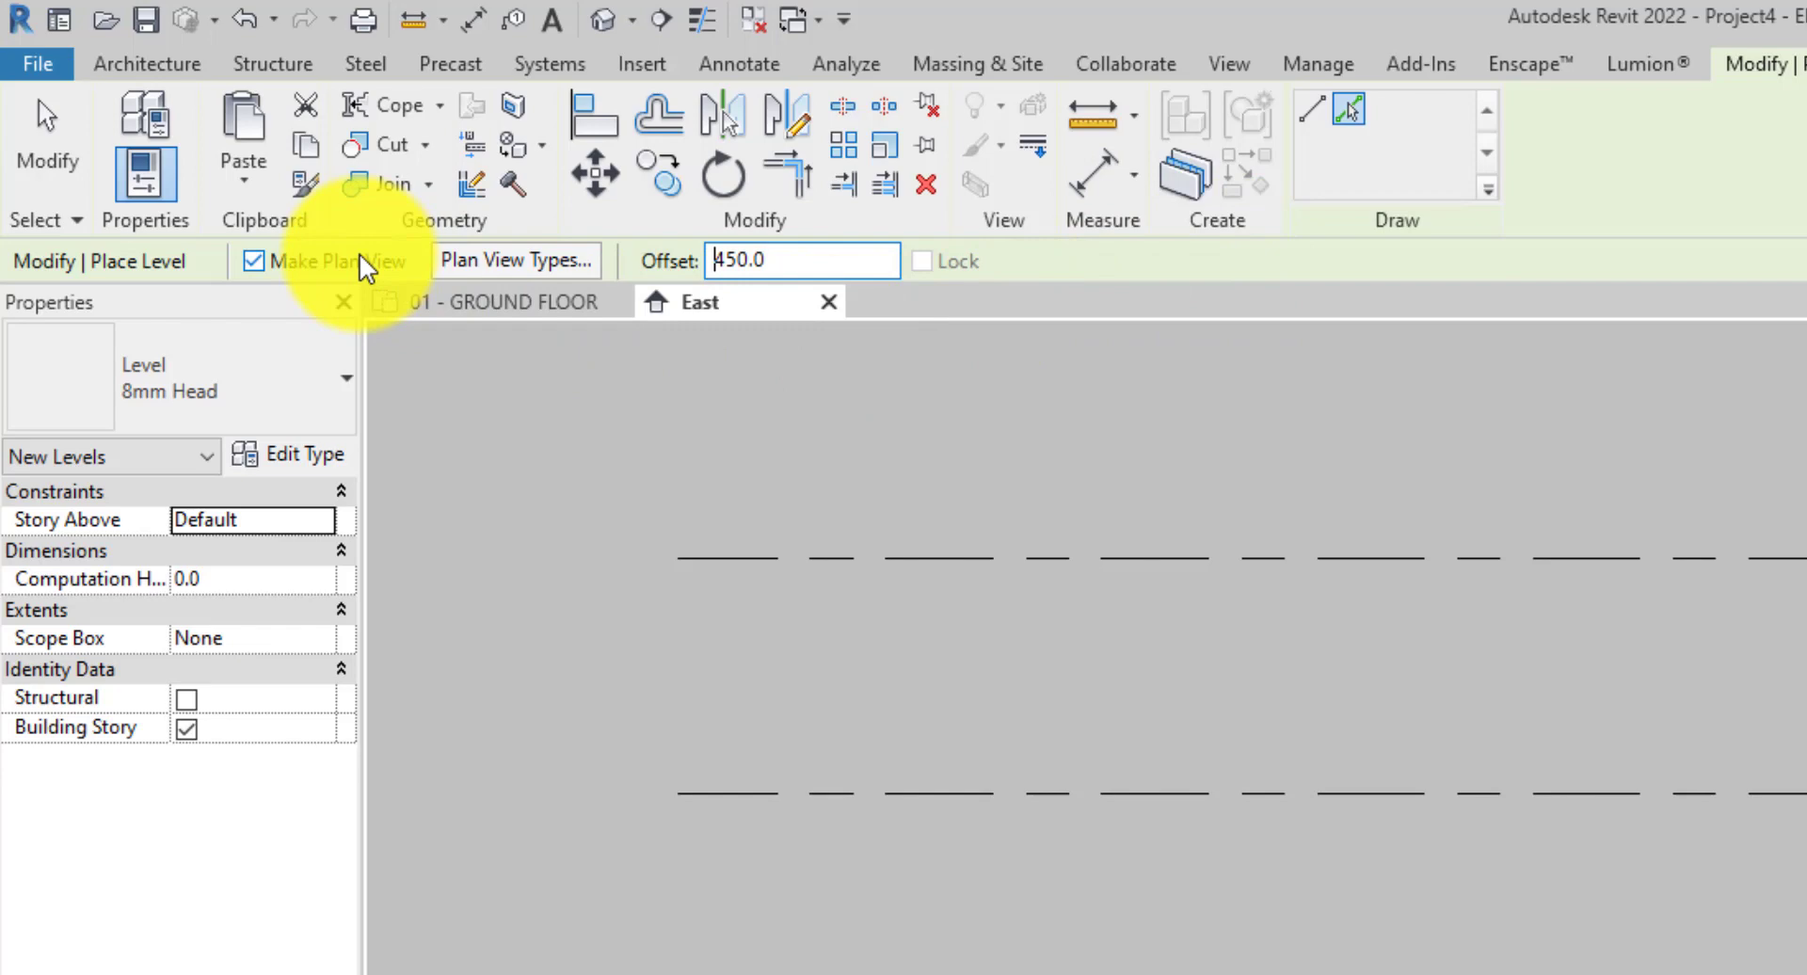
{"action": "left_click", "coordinate": [255, 261]}
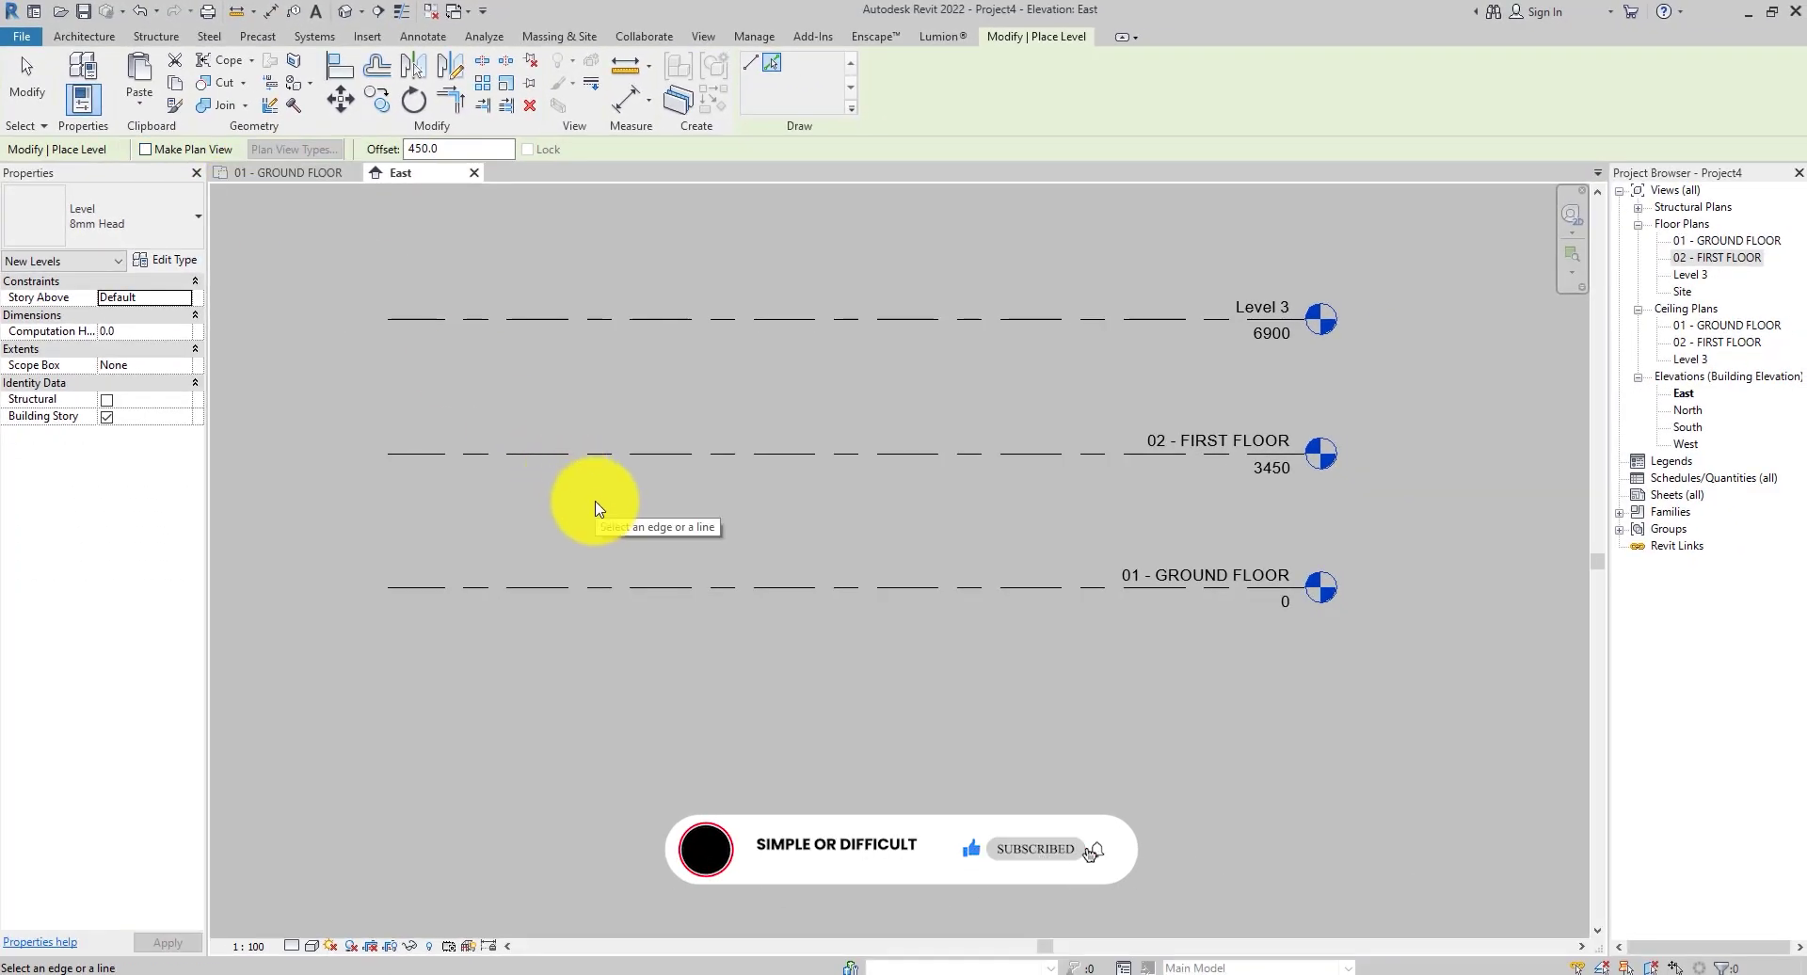
Add Level 4 at -450 from the ground floor line and elbow its head downward.
{"action": "left_click", "coordinate": [663, 593]}
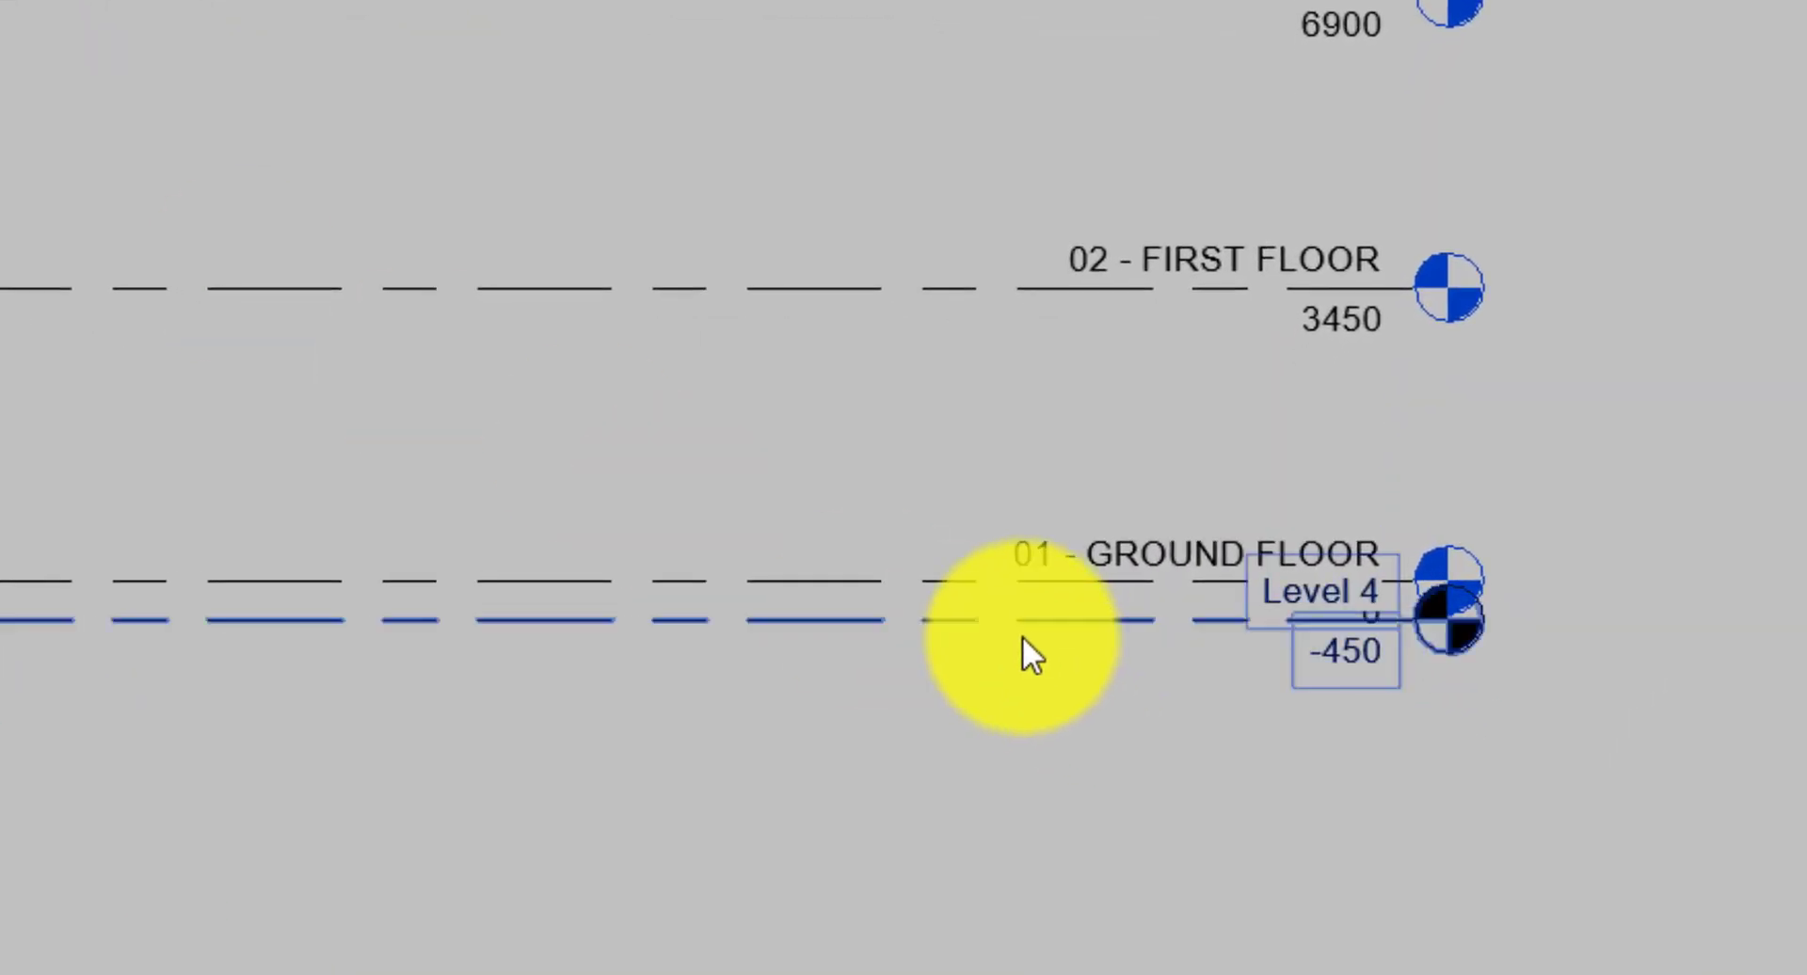
{"action": "left_click", "coordinate": [1022, 635]}
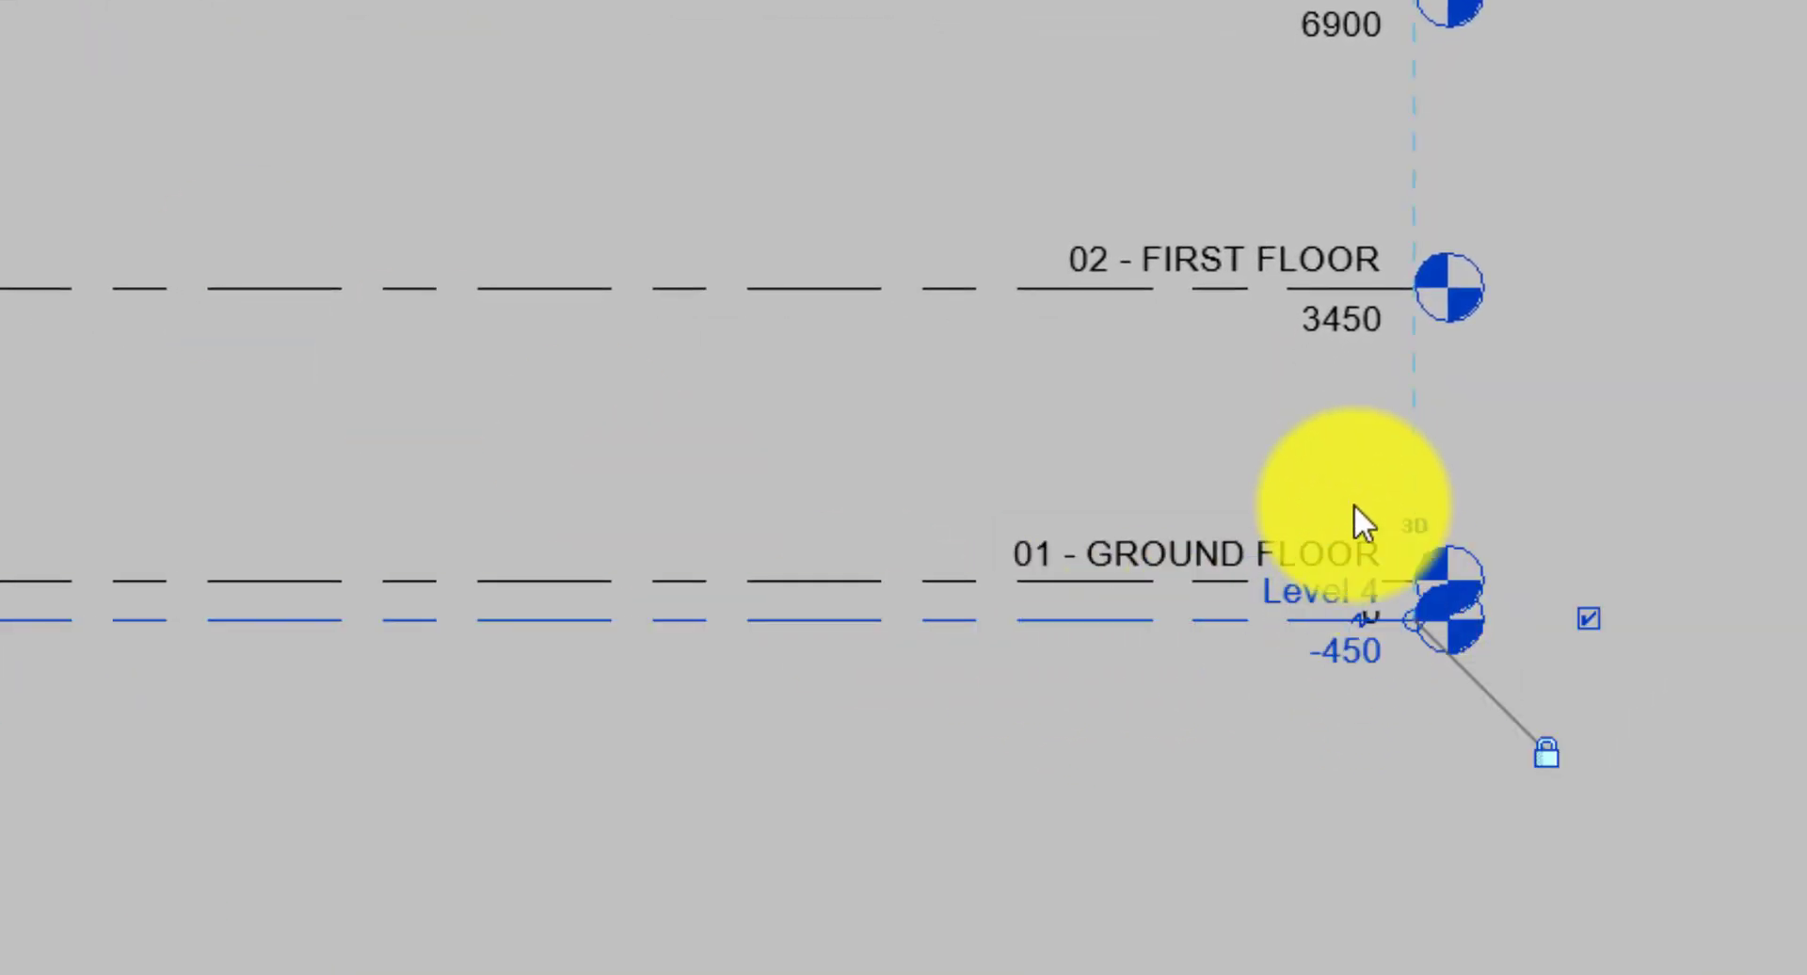
{"action": "left_click", "coordinate": [1359, 621]}
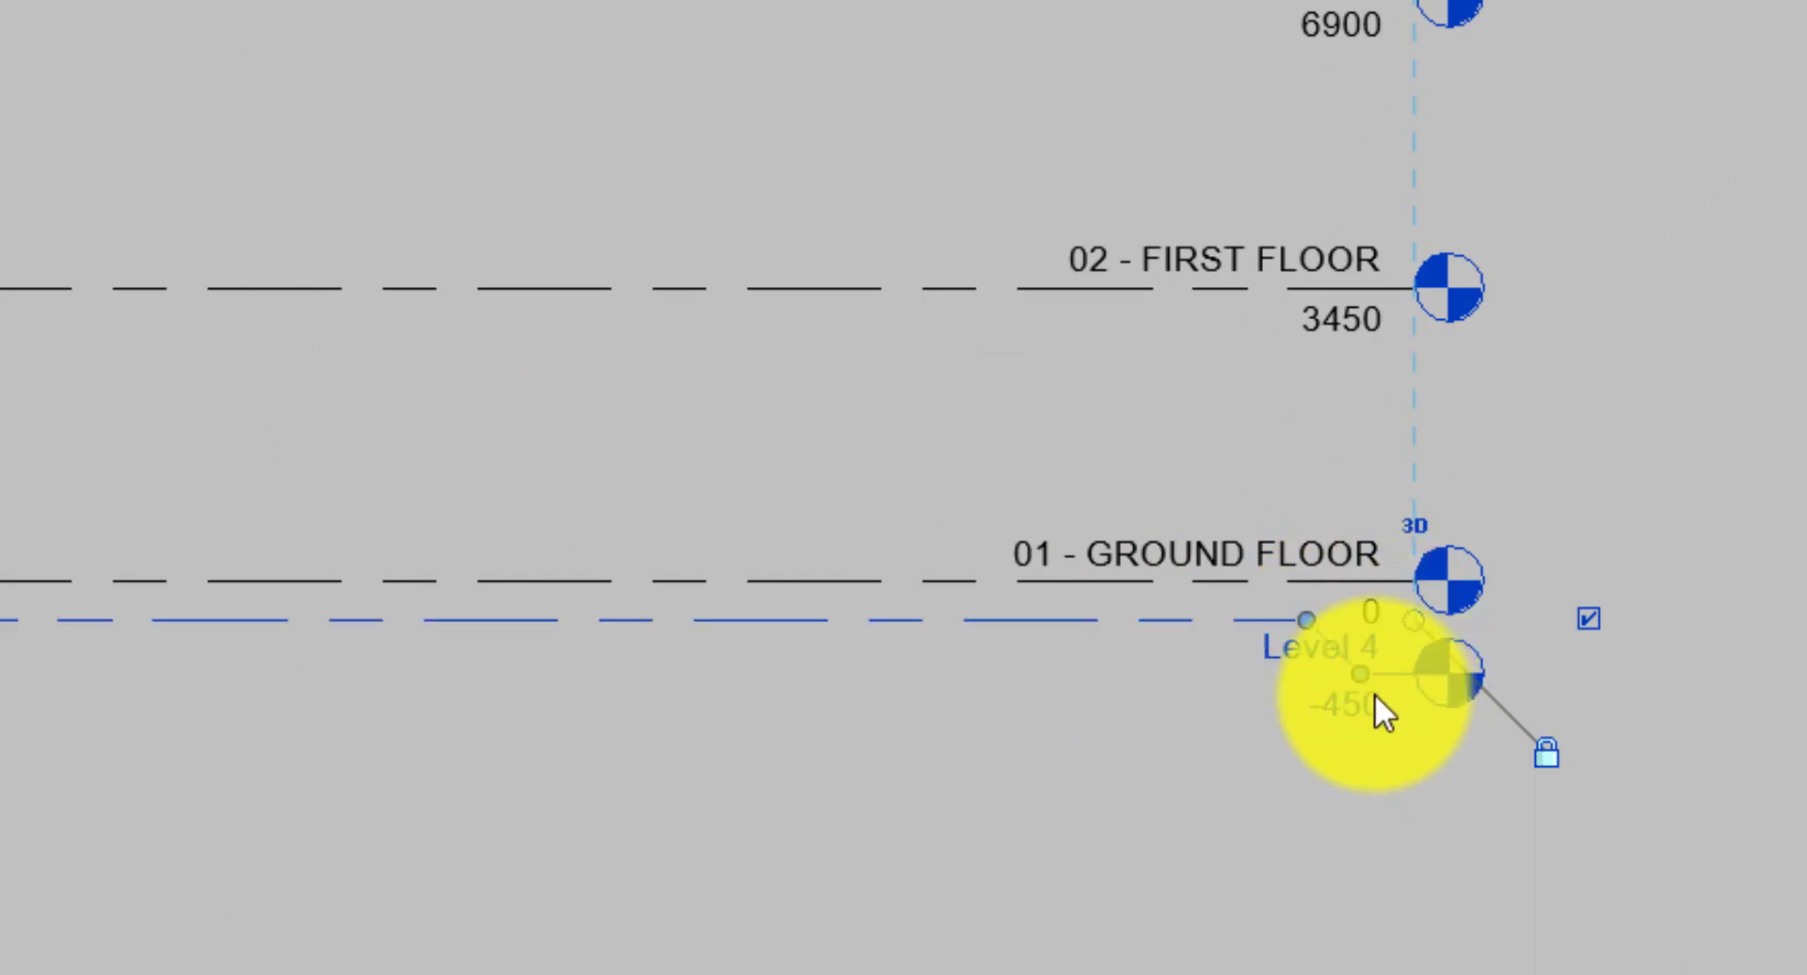
{"action": "left_click_drag", "start_coordinate": [1309, 620], "coordinate": [1092, 621]}
{"action": "left_click_drag", "start_coordinate": [1358, 674], "coordinate": [1177, 713]}
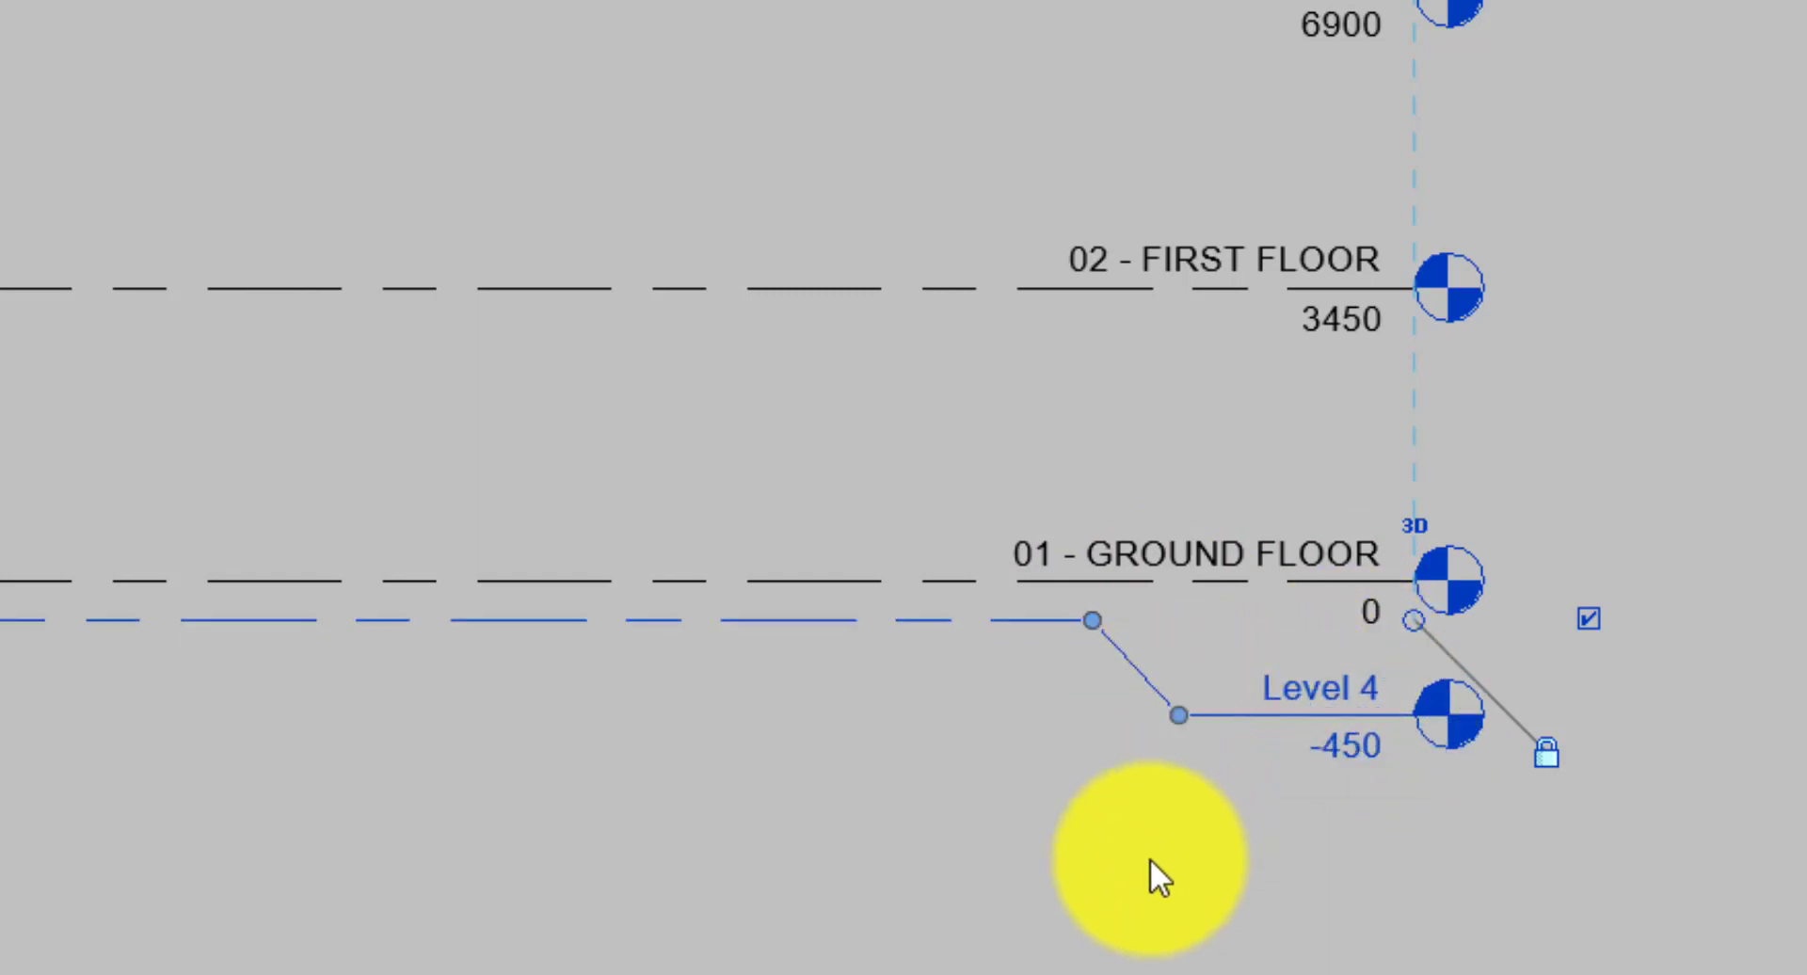
{"action": "left_click", "coordinate": [712, 781]}
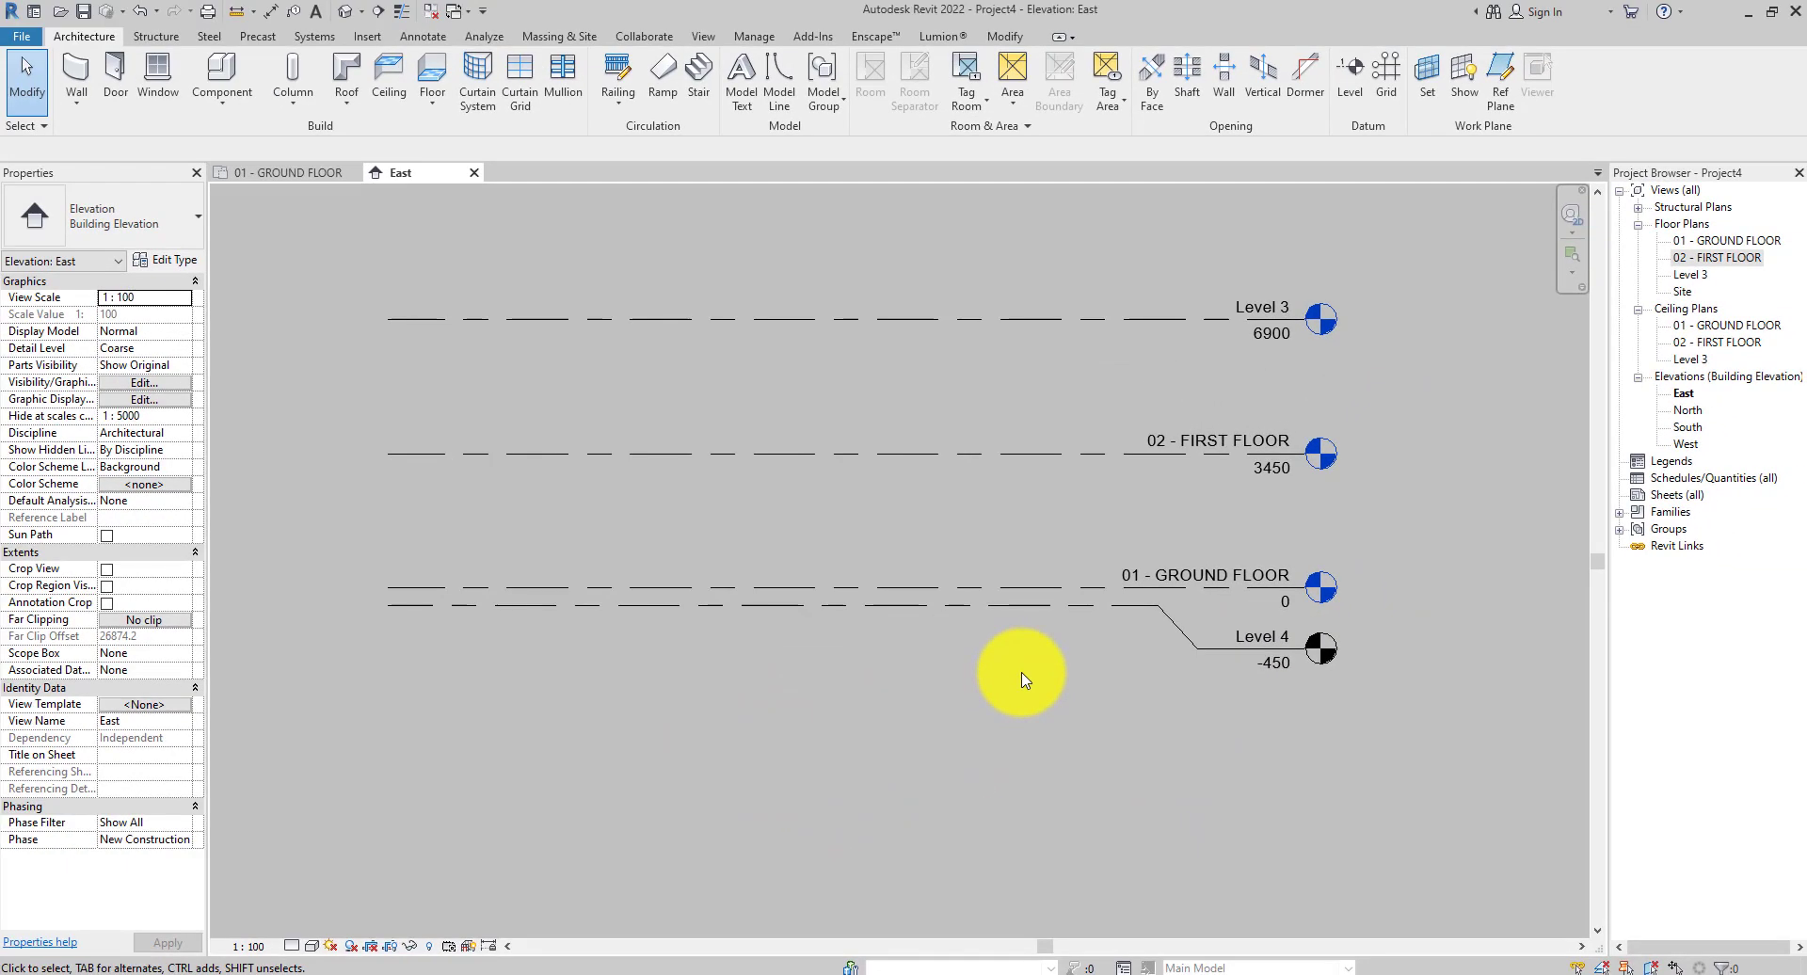
Rename the Level 4 head to '00 - NGL'.
{"action": "left_click", "coordinate": [1266, 647]}
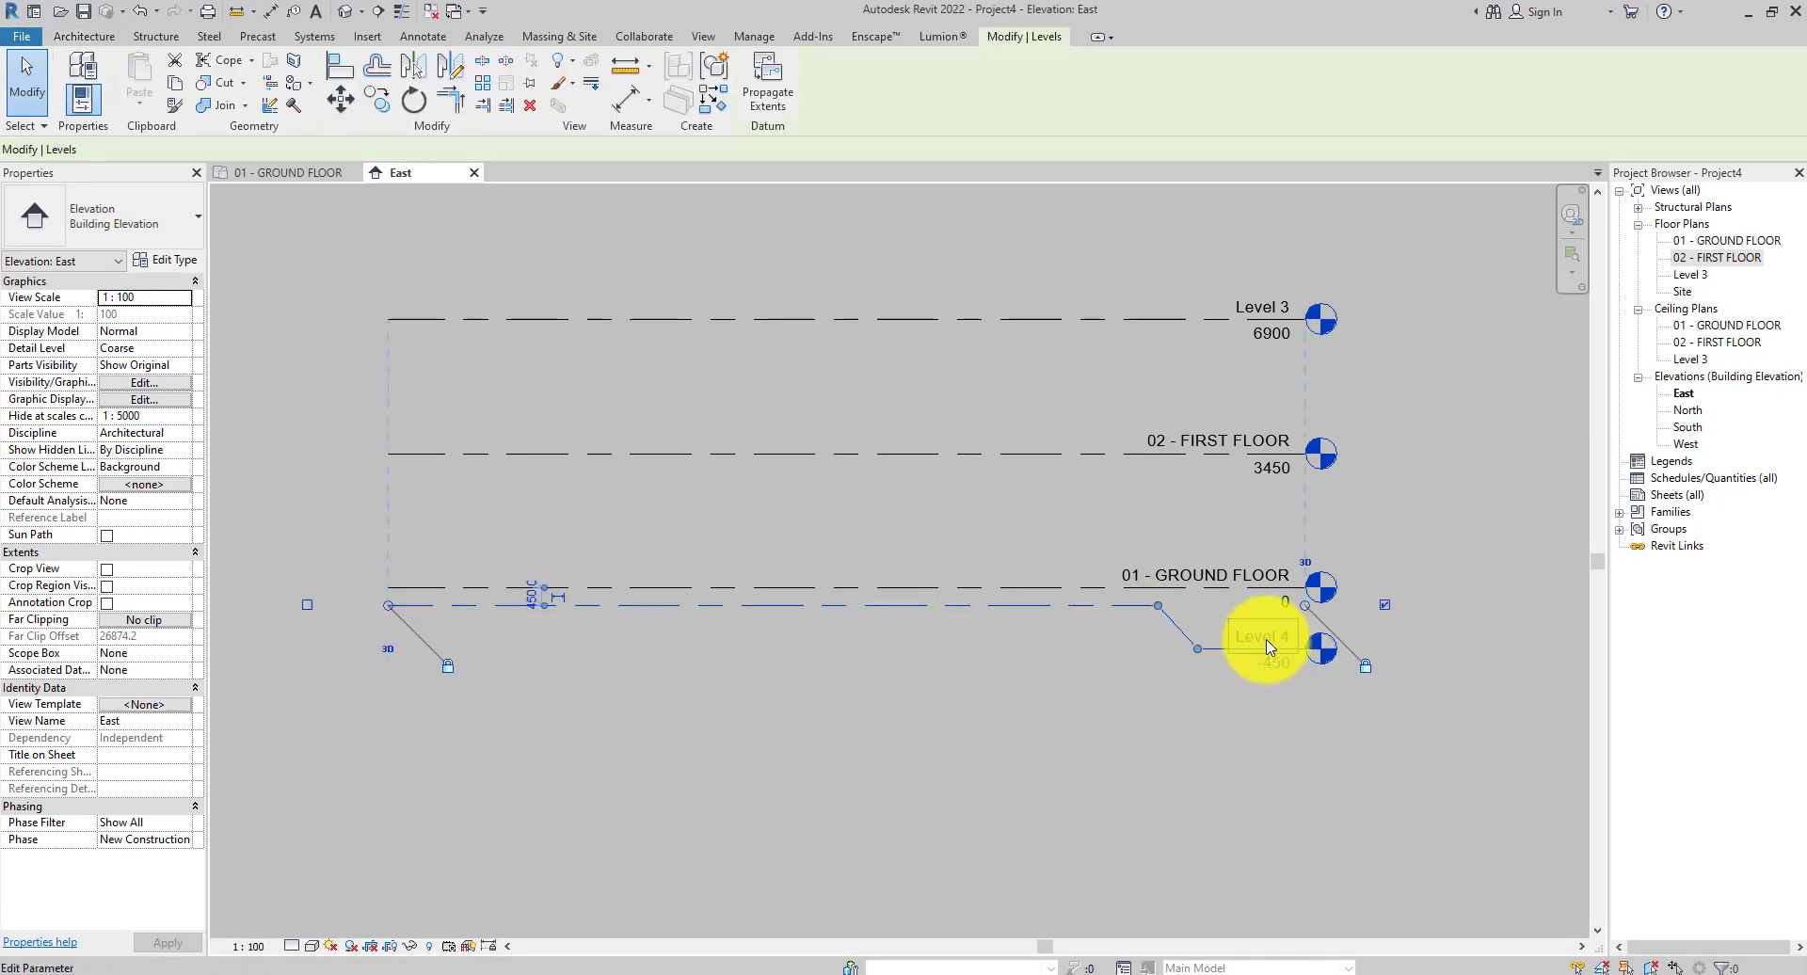
{"action": "left_click", "coordinate": [1266, 641]}
{"action": "type", "text": "00 - N"}
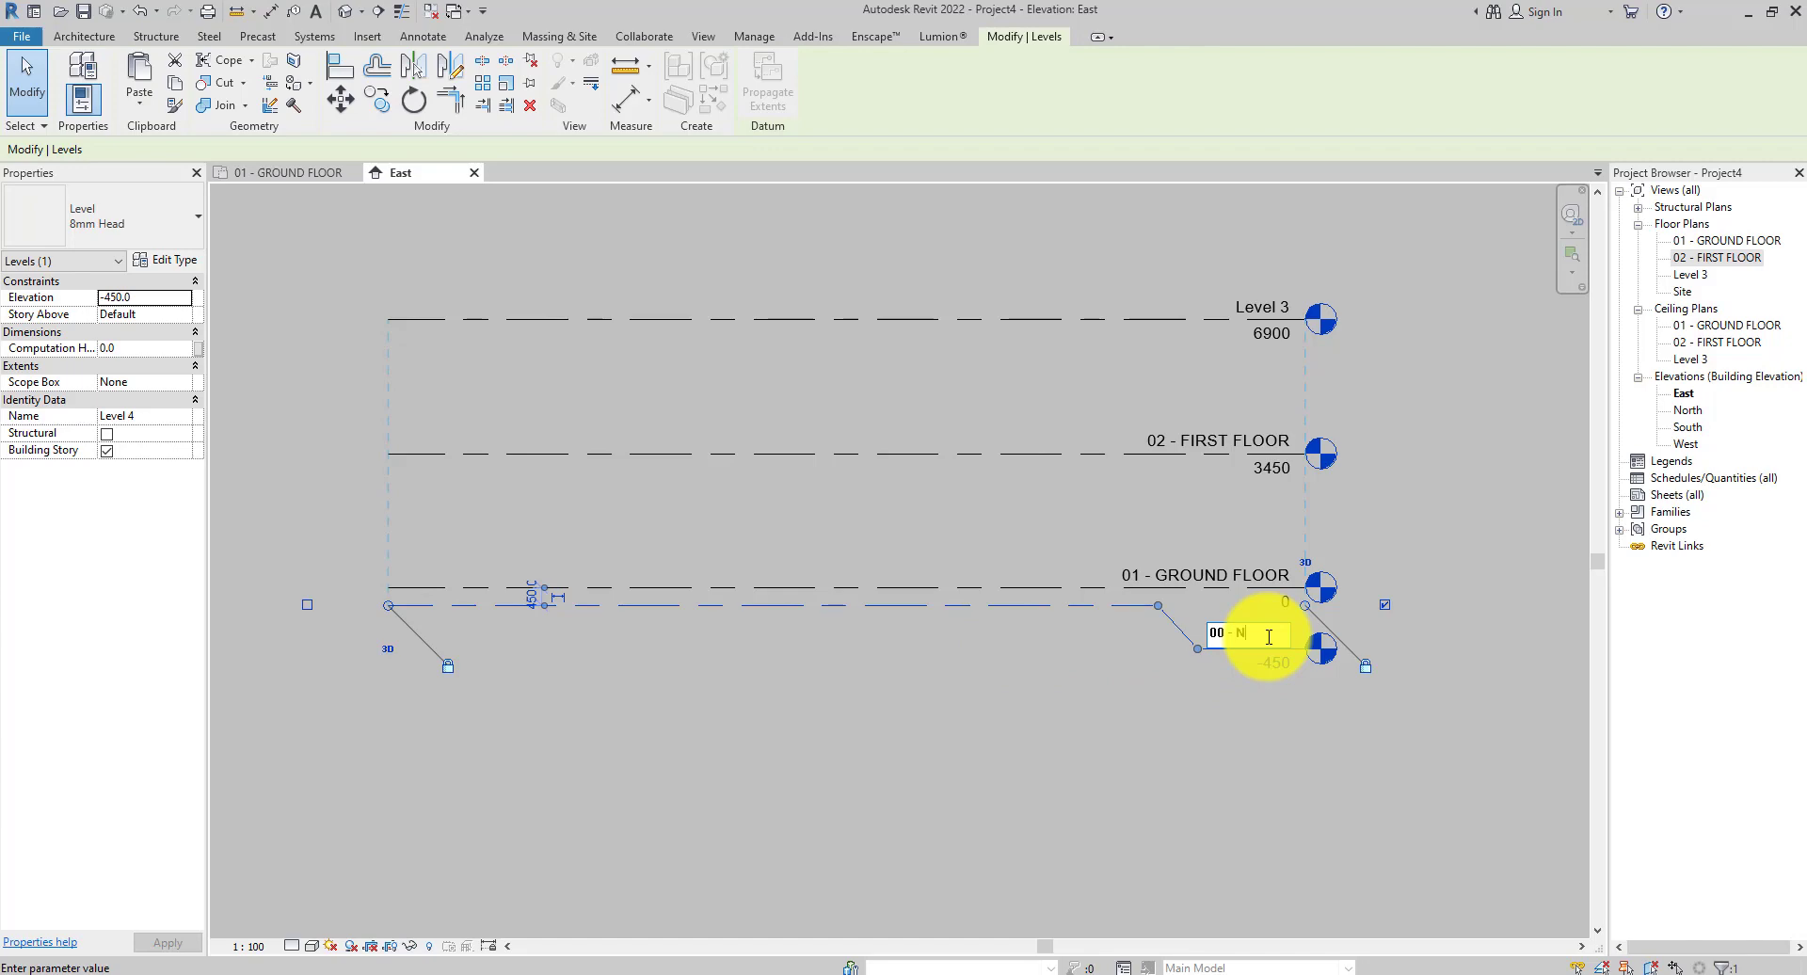
{"action": "type", "text": "GL"}
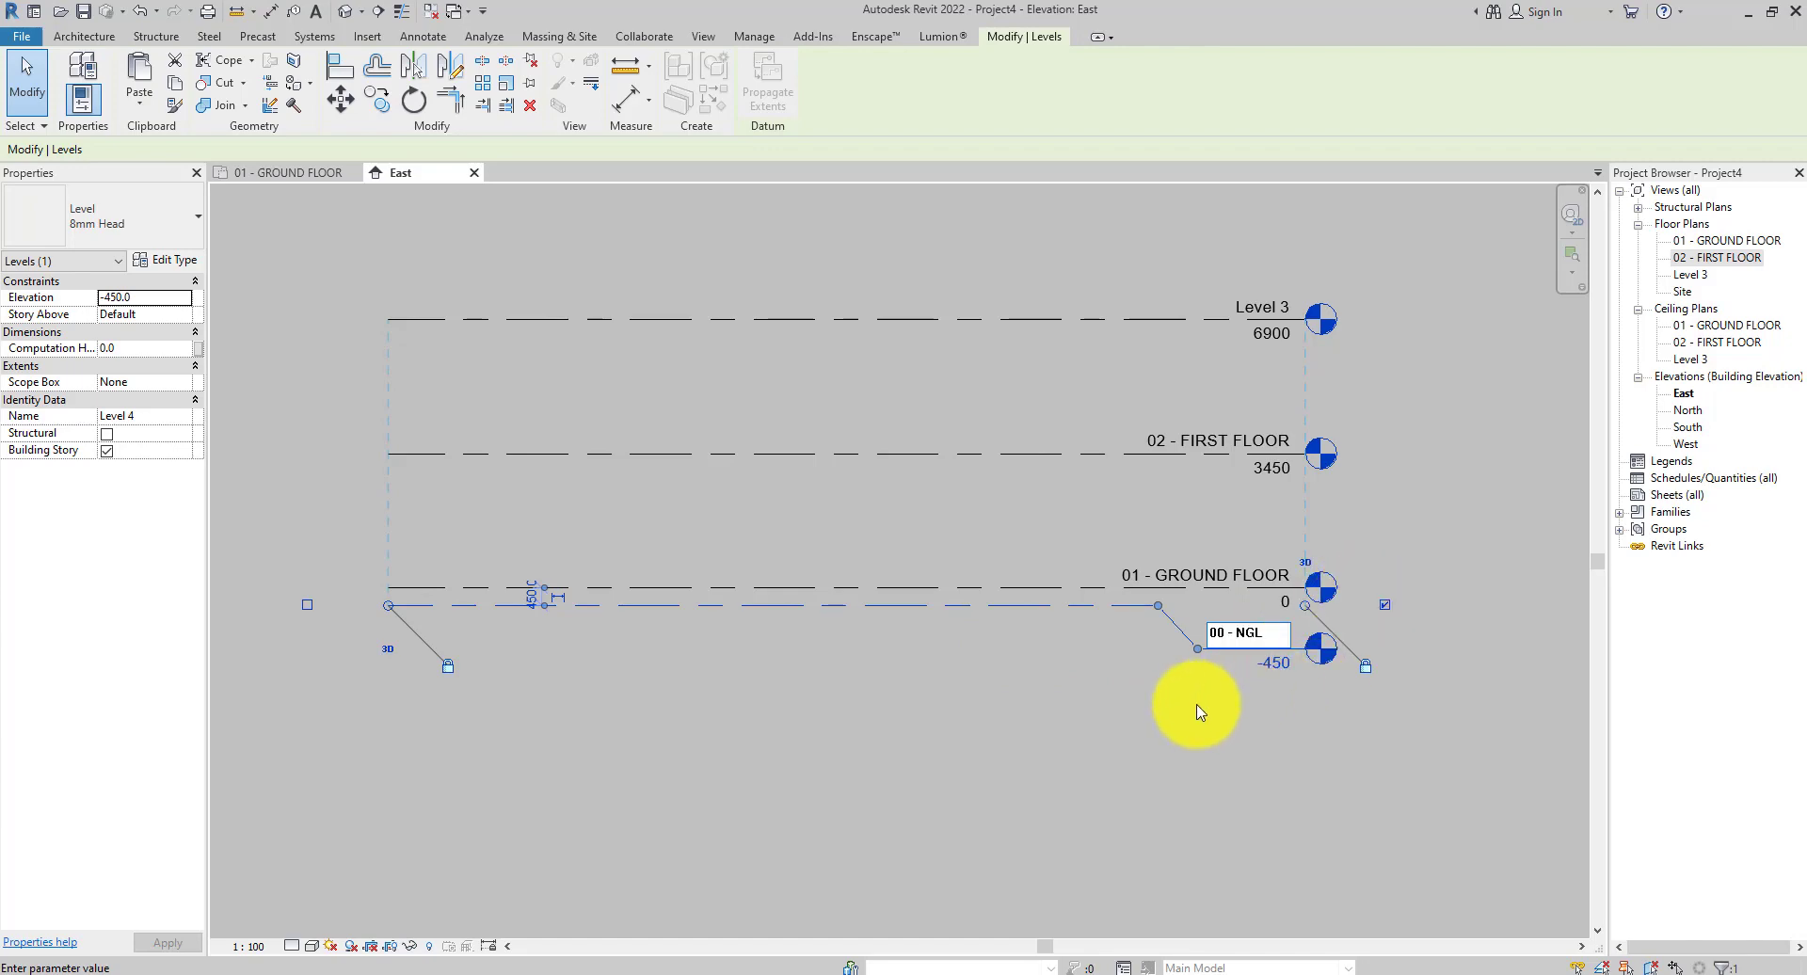
{"action": "left_click", "coordinate": [1191, 715]}
{"action": "left_click", "coordinate": [1191, 715]}
Rename the Level 3 floor plan, level and views to '03 - ROOF LEVEL'.
{"action": "right_click", "coordinate": [1700, 277]}
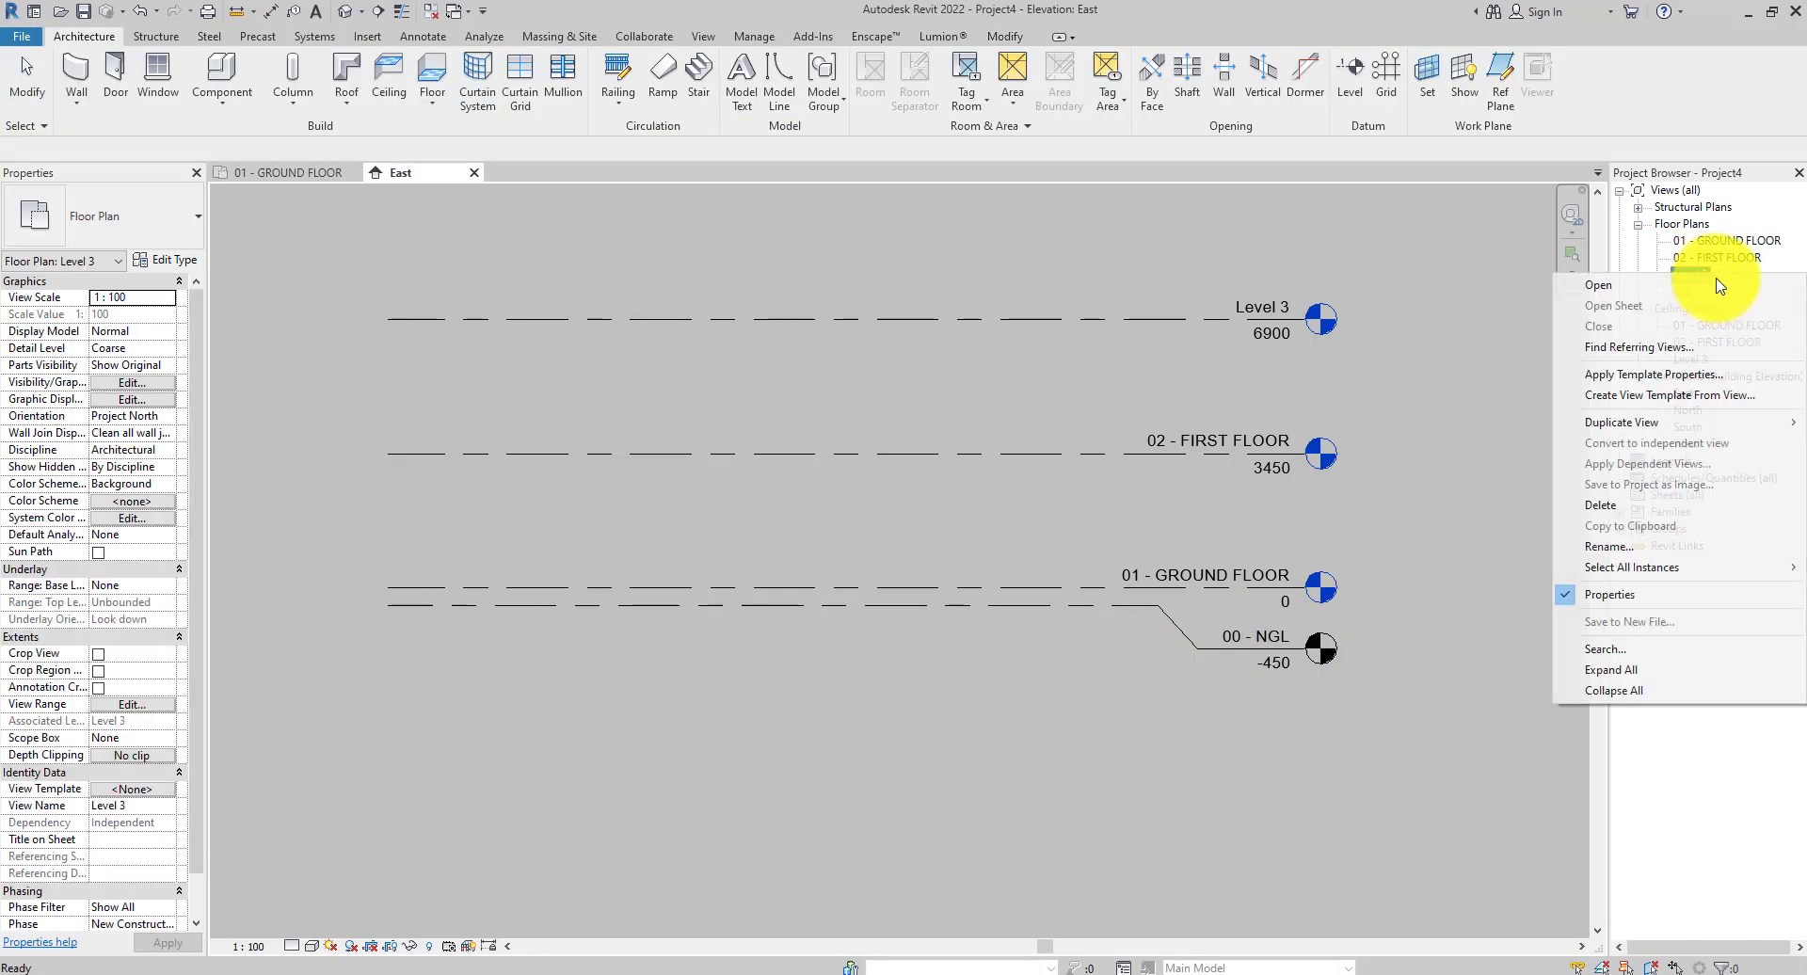
{"action": "left_click", "coordinate": [1624, 546]}
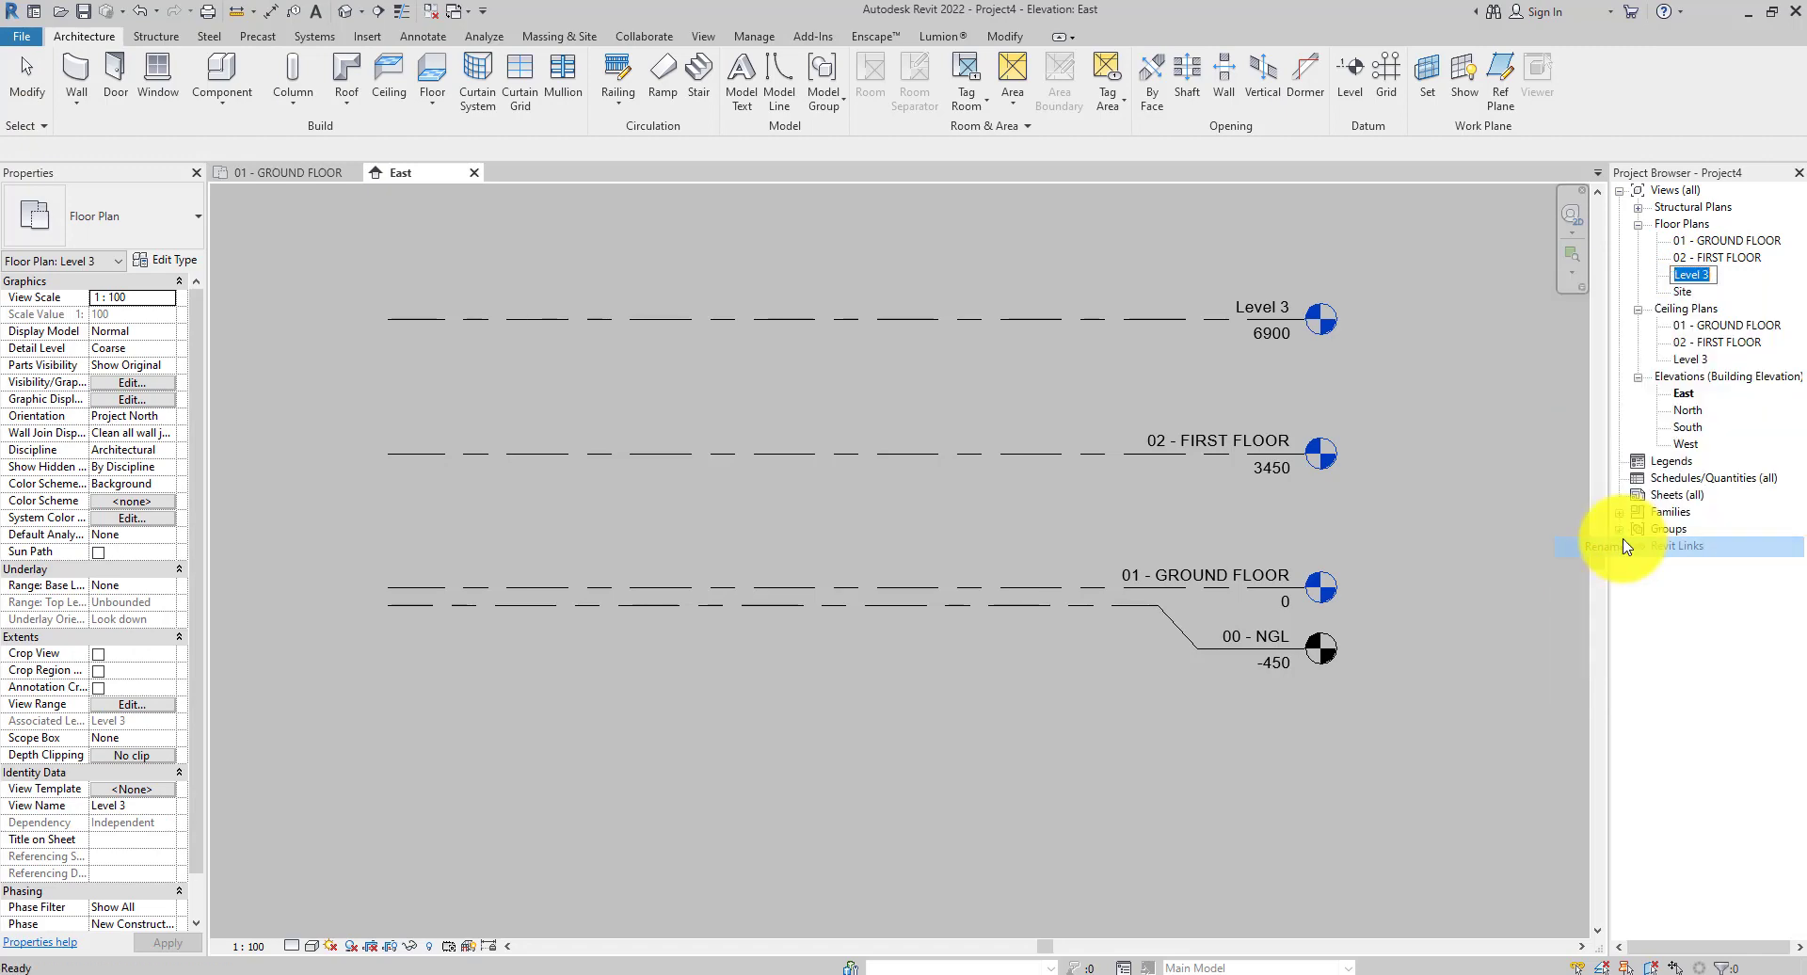
{"action": "type", "text": "03 - ROOF LEVEL"}
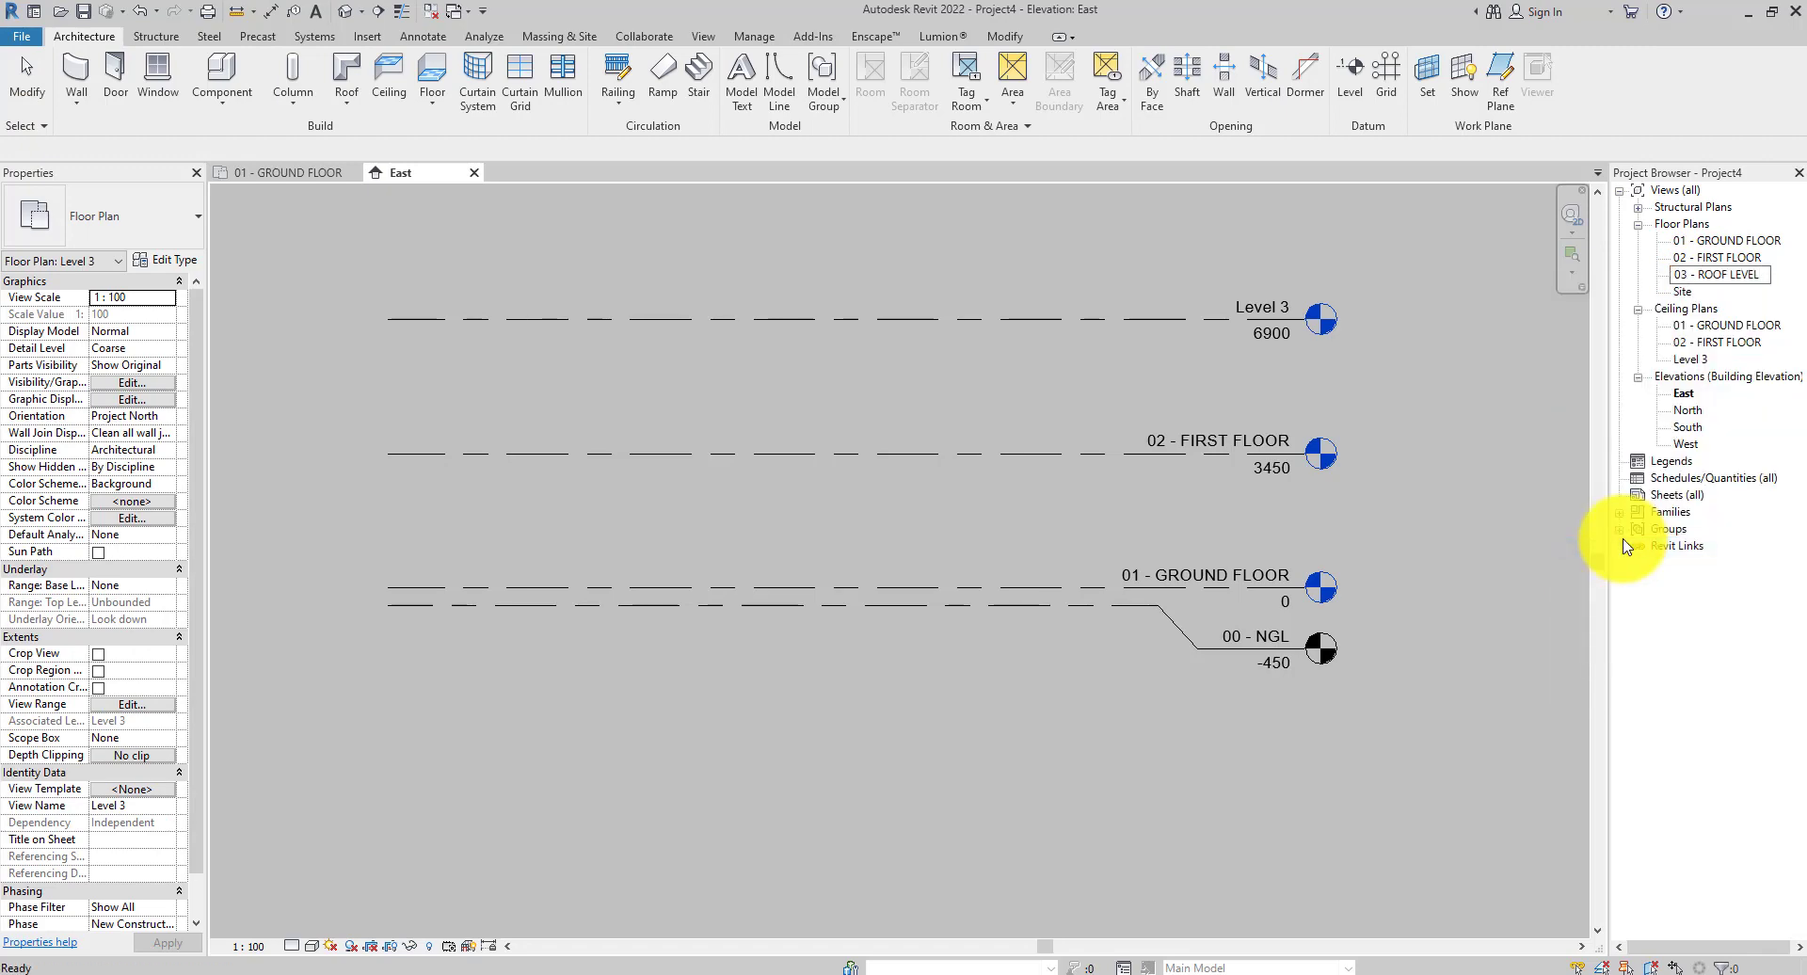
{"action": "left_click", "coordinate": [1490, 533]}
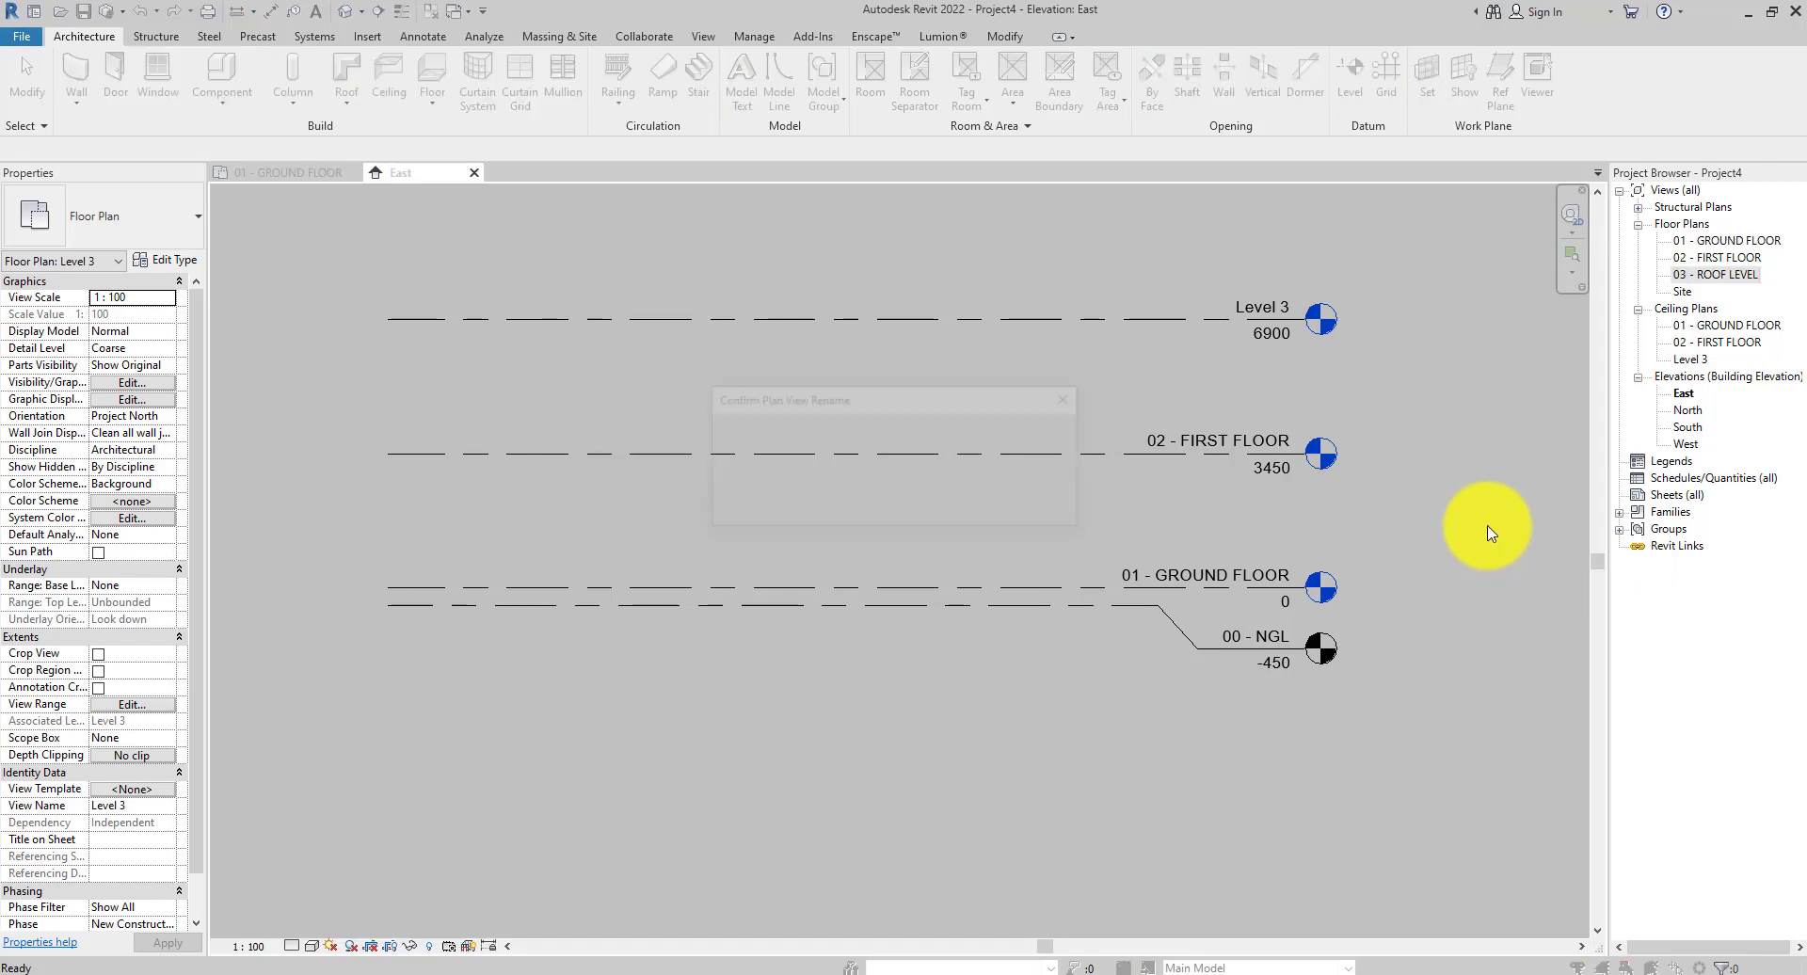
{"action": "left_click", "coordinate": [973, 510]}
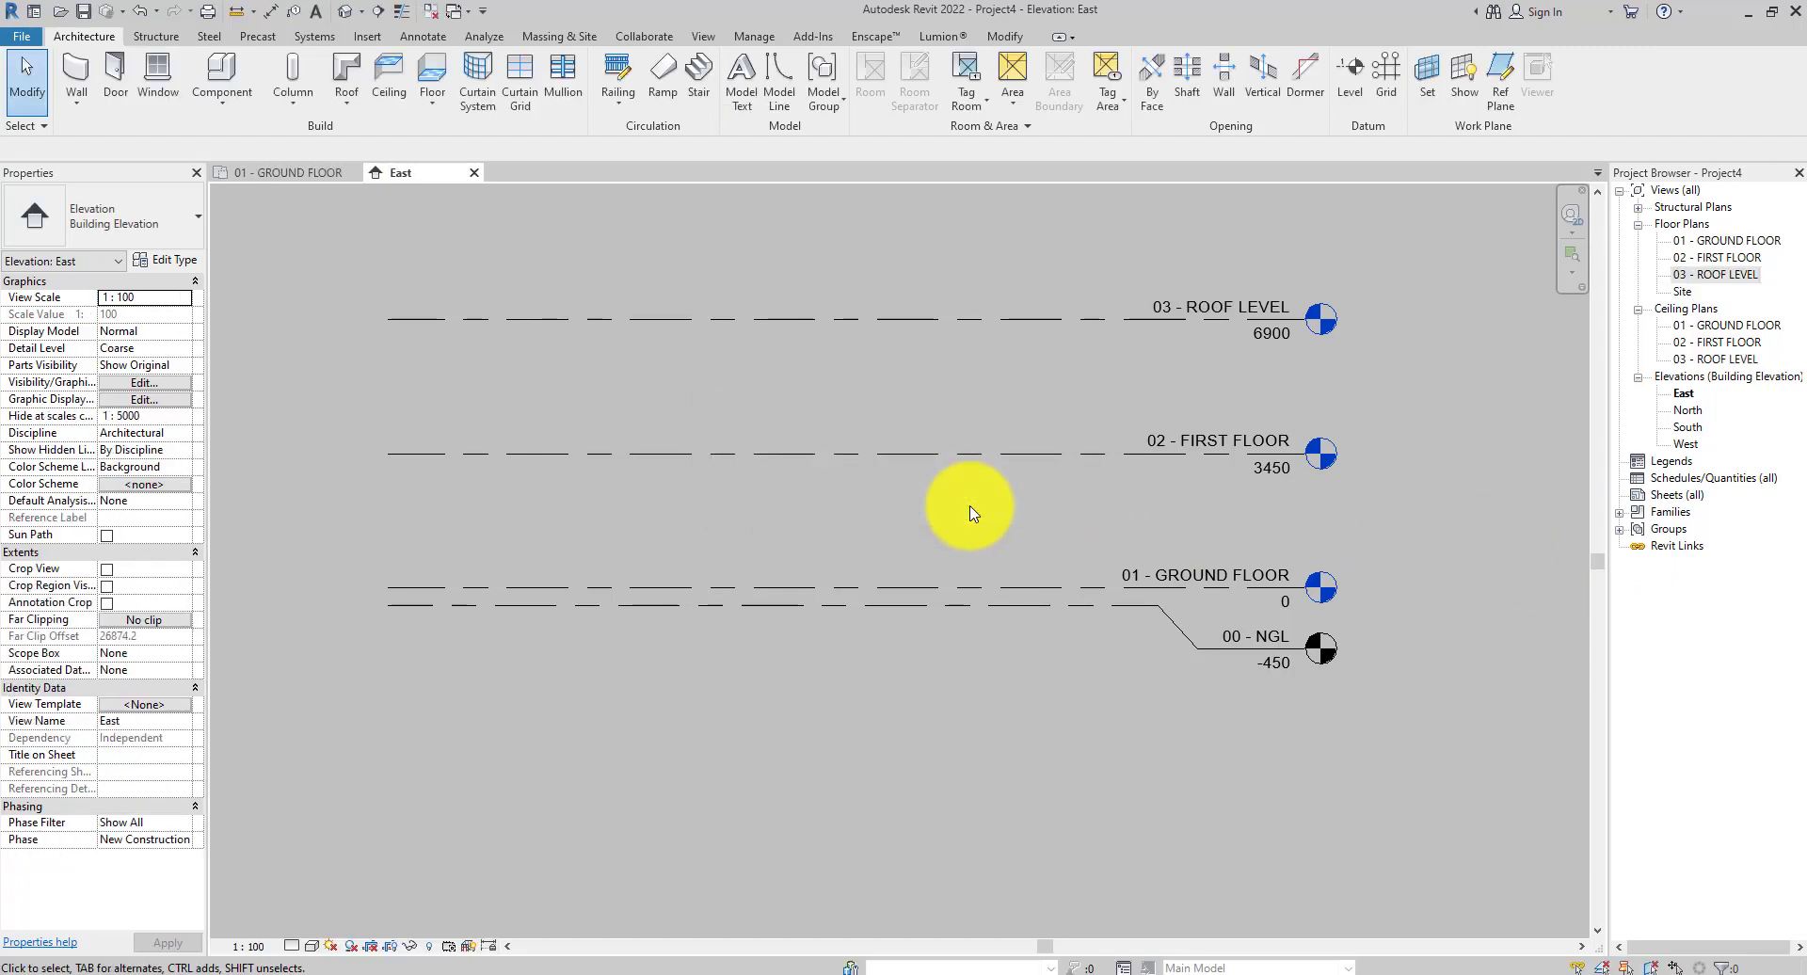